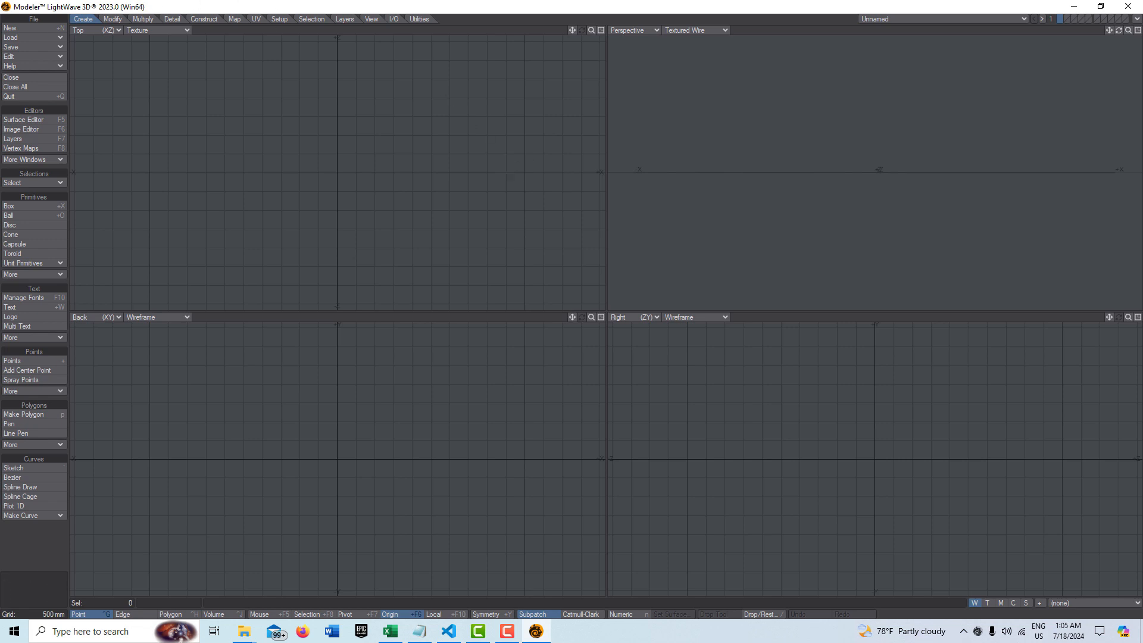
Draw a ball about 2 m in radius behind and to the negative X side of the origin.
left_click(48, 216)
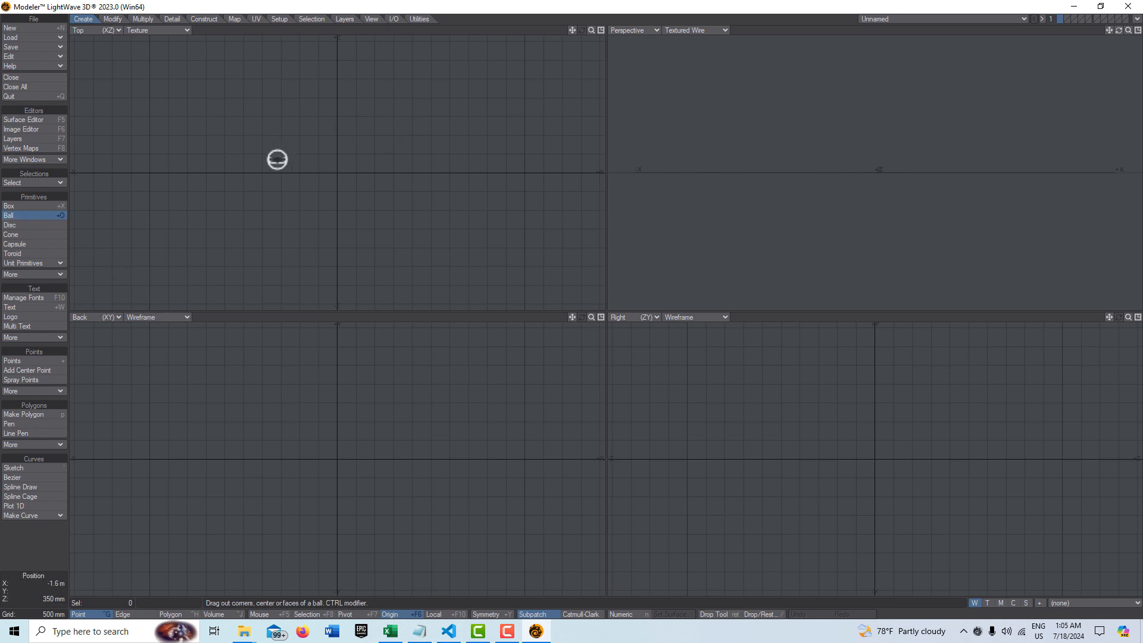
left_click_drag(276, 139, 352, 207)
left_click(278, 383)
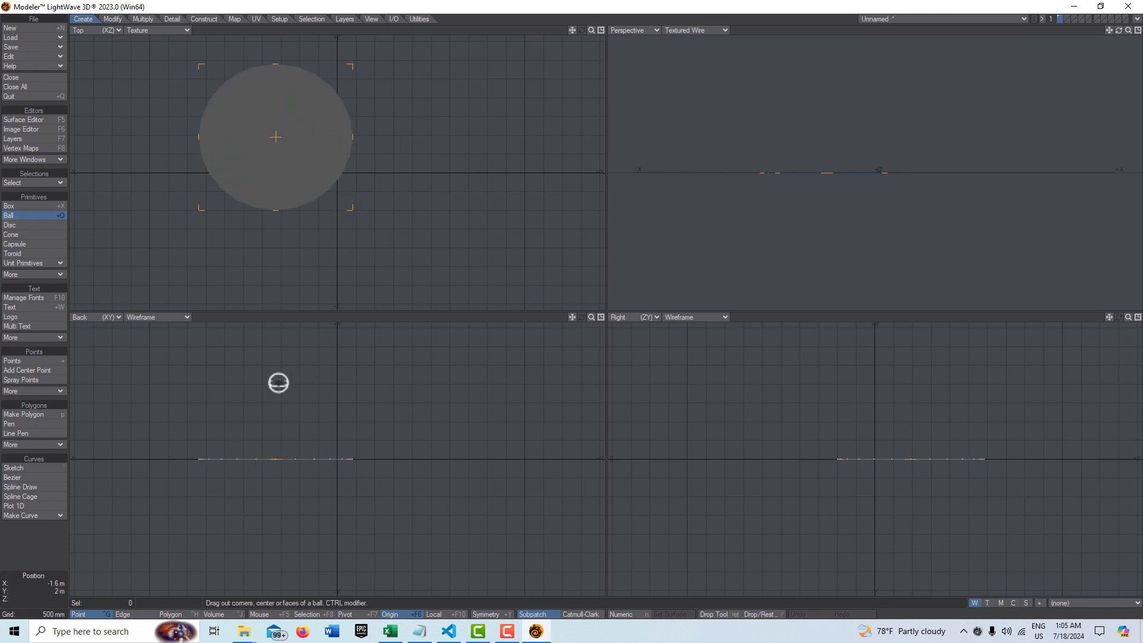
Set the ball's X, Y and Z radii to 5 m numerically.
left_click(623, 615)
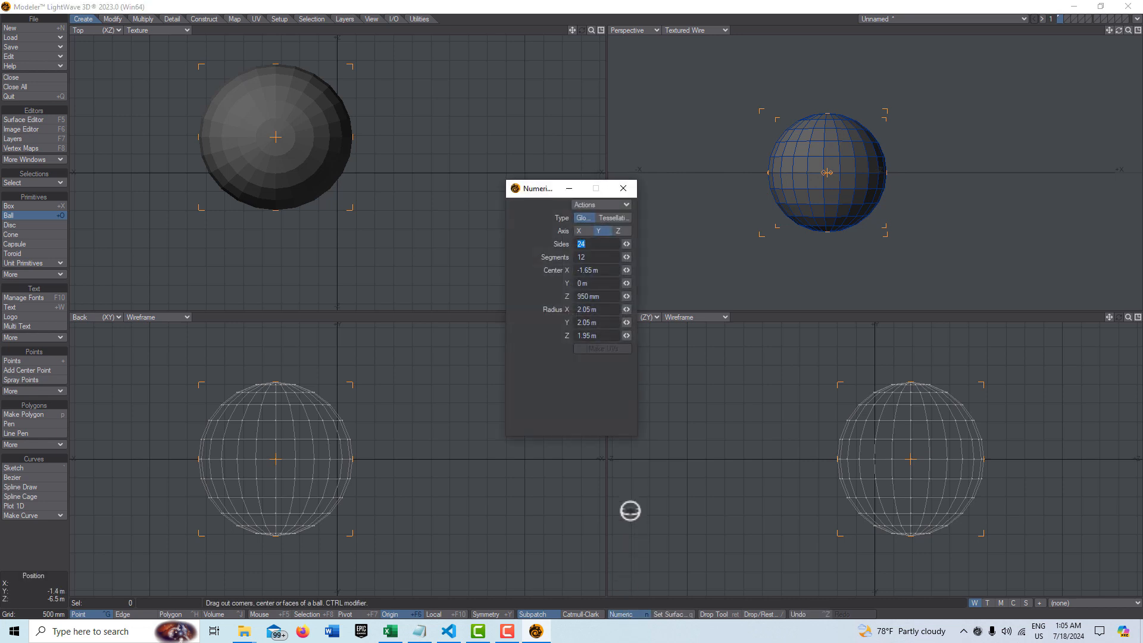
left_click(604, 310)
left_click_drag(604, 313, 454, 311)
type("5")
key("Tab")
type("5")
key("Tab")
type("5")
key("Tab")
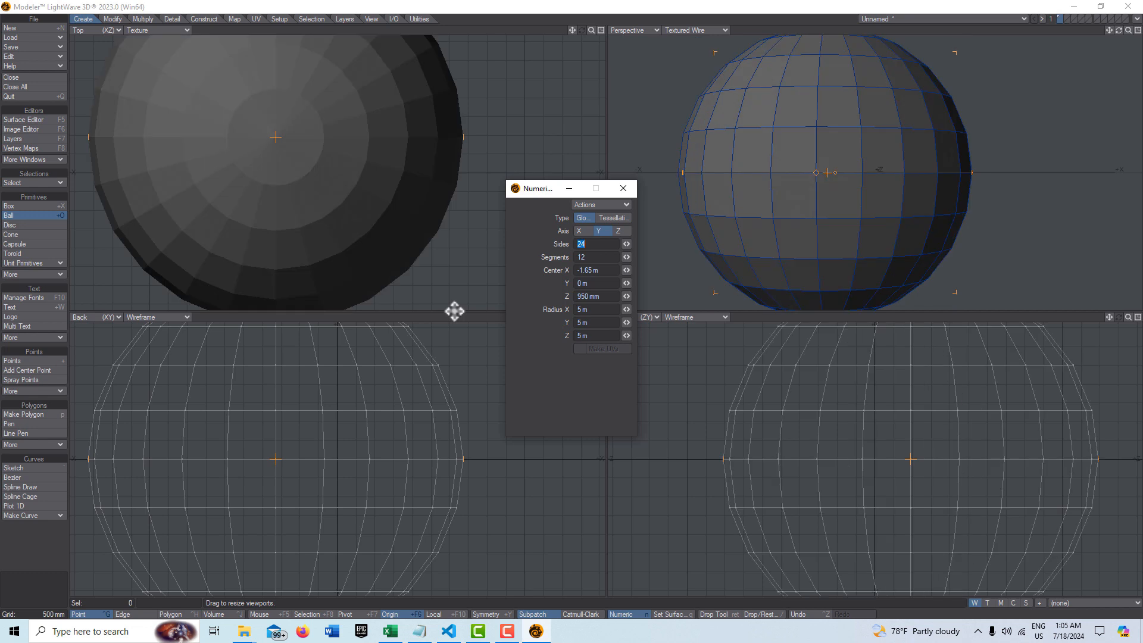
Set the ball's segments to 24 and finish creating it.
key("Tab")
type("24")
key("Tab")
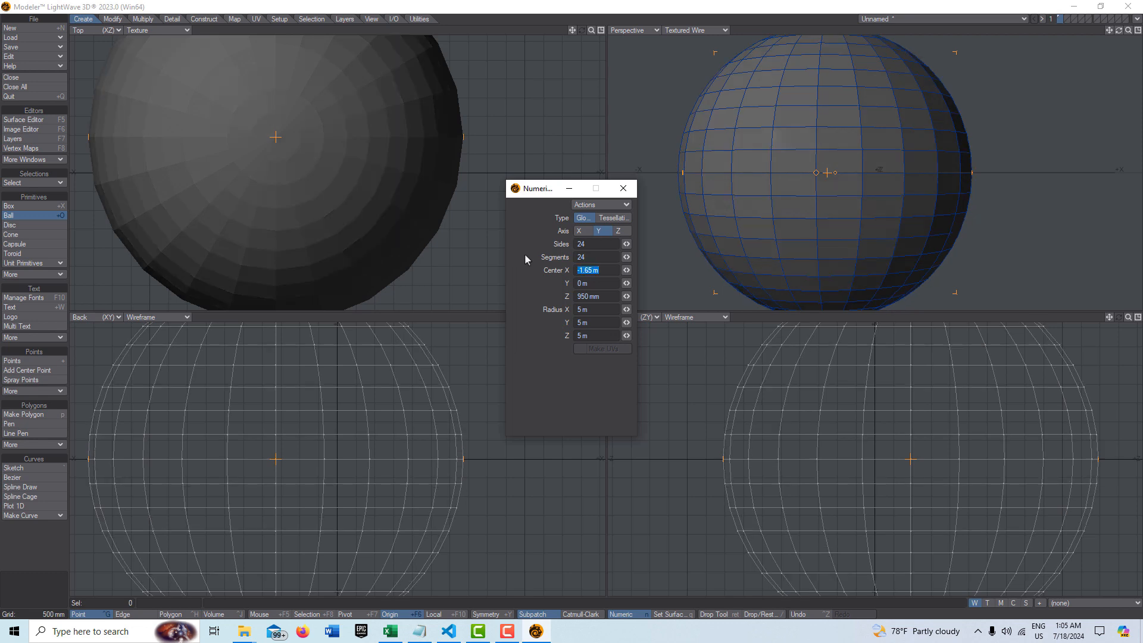
left_click(622, 188)
key("Return")
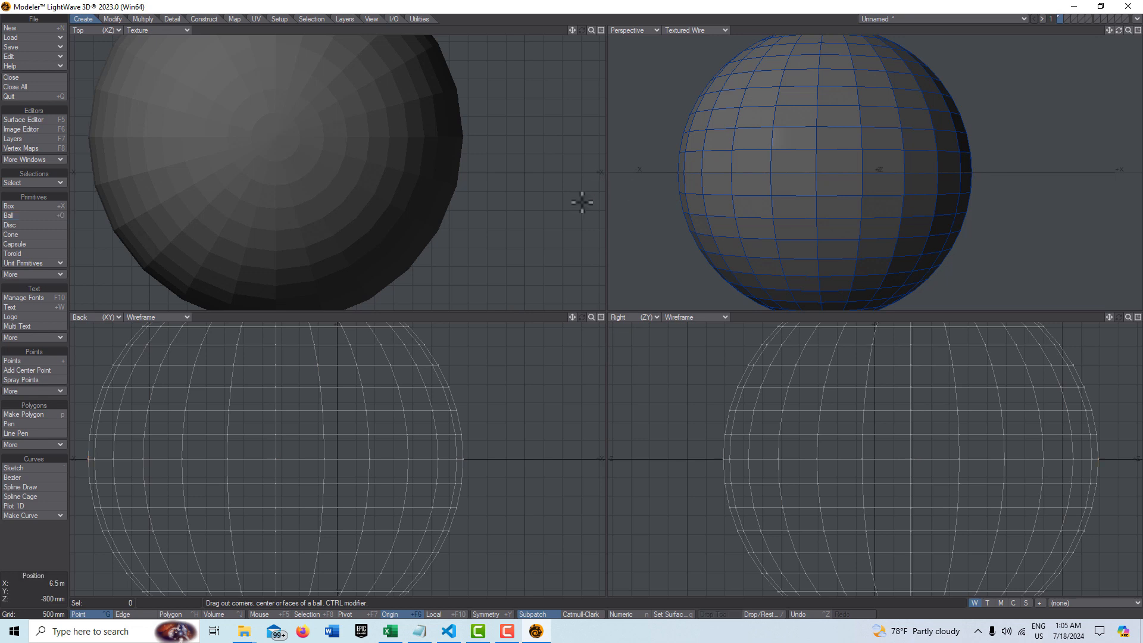
Center the ball at the origin and flip its polygons to face inward.
key("F2")
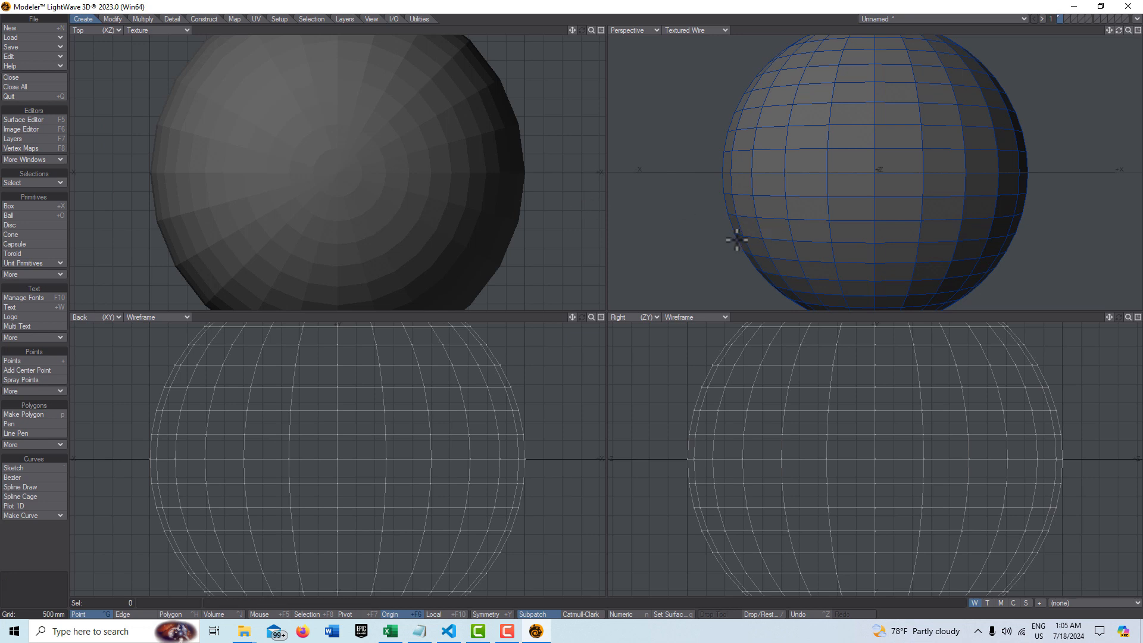
key("f")
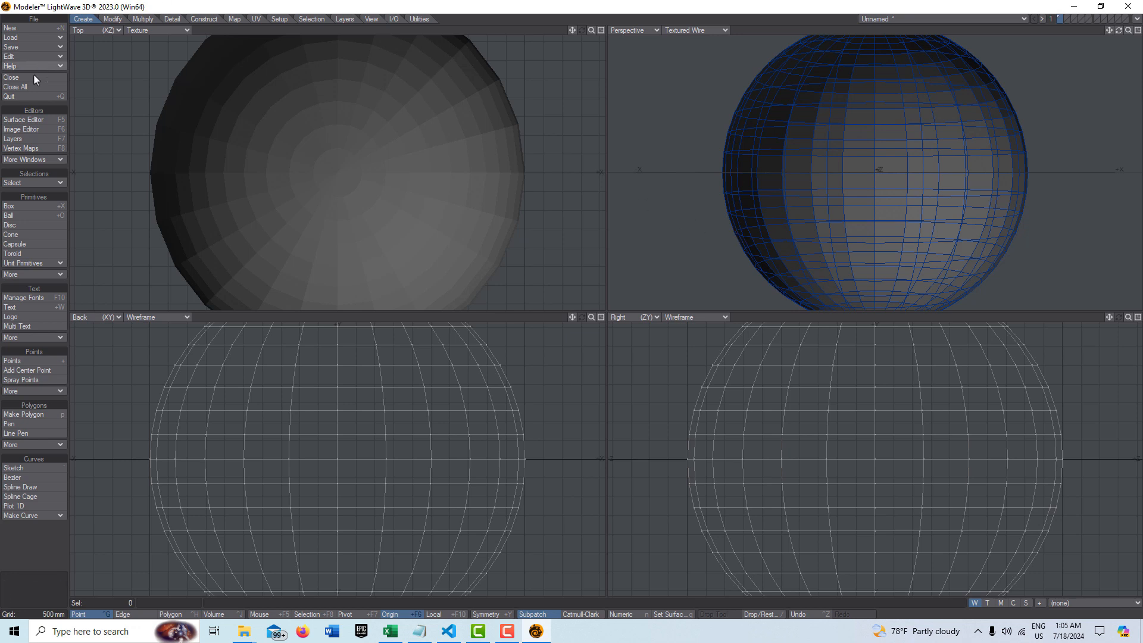
Change the Default surface's material to Standard and enable smoothing.
left_click(24, 120)
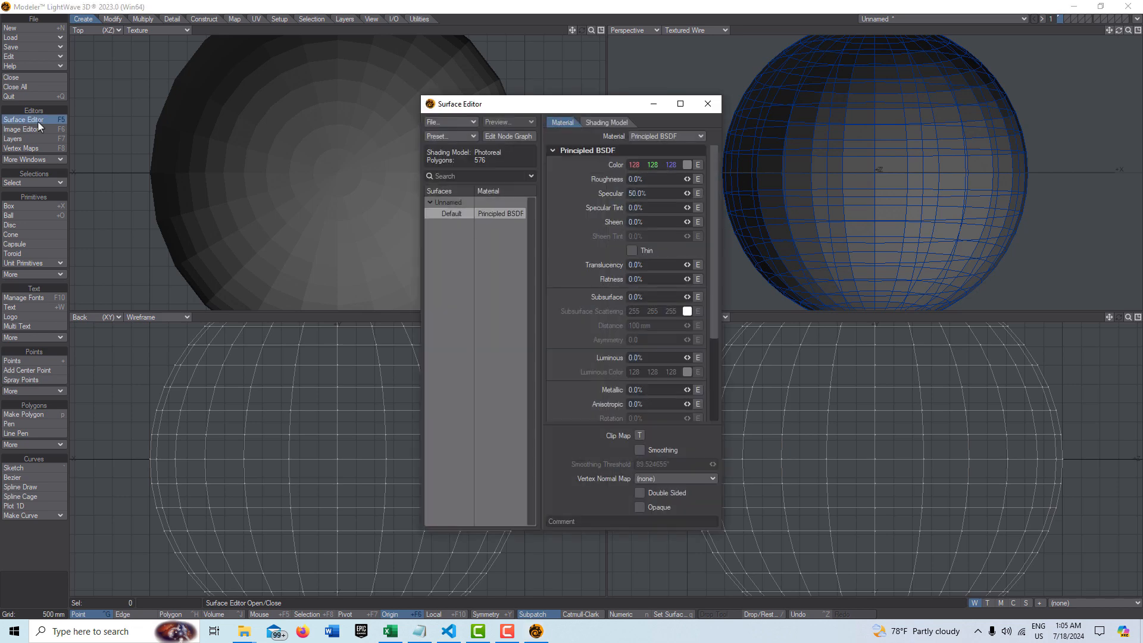
left_click(682, 136)
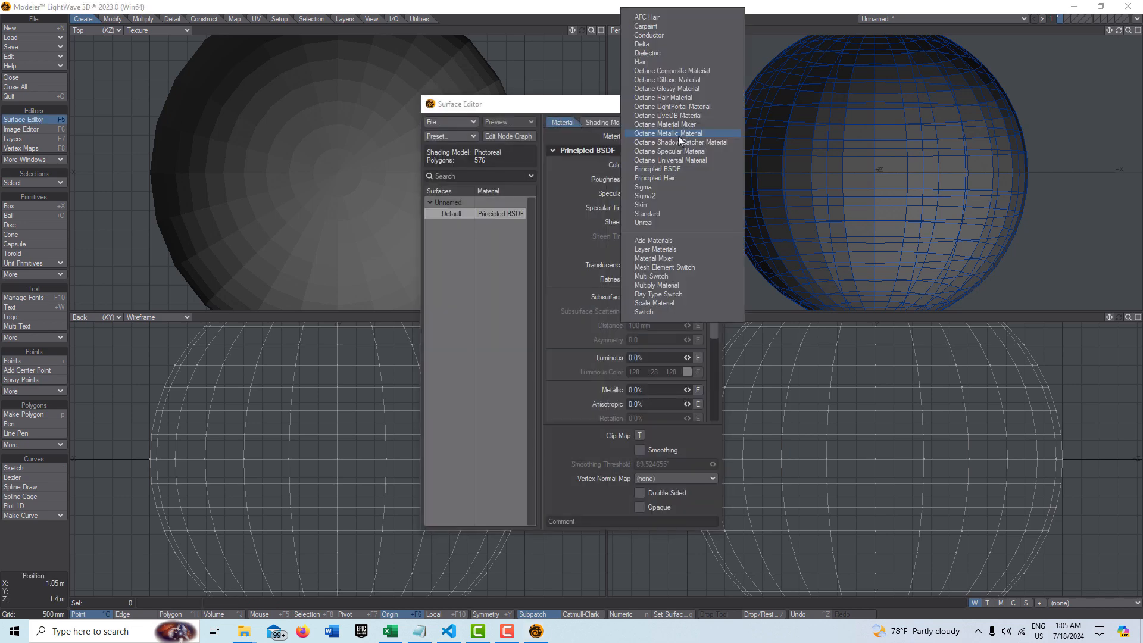
left_click(655, 214)
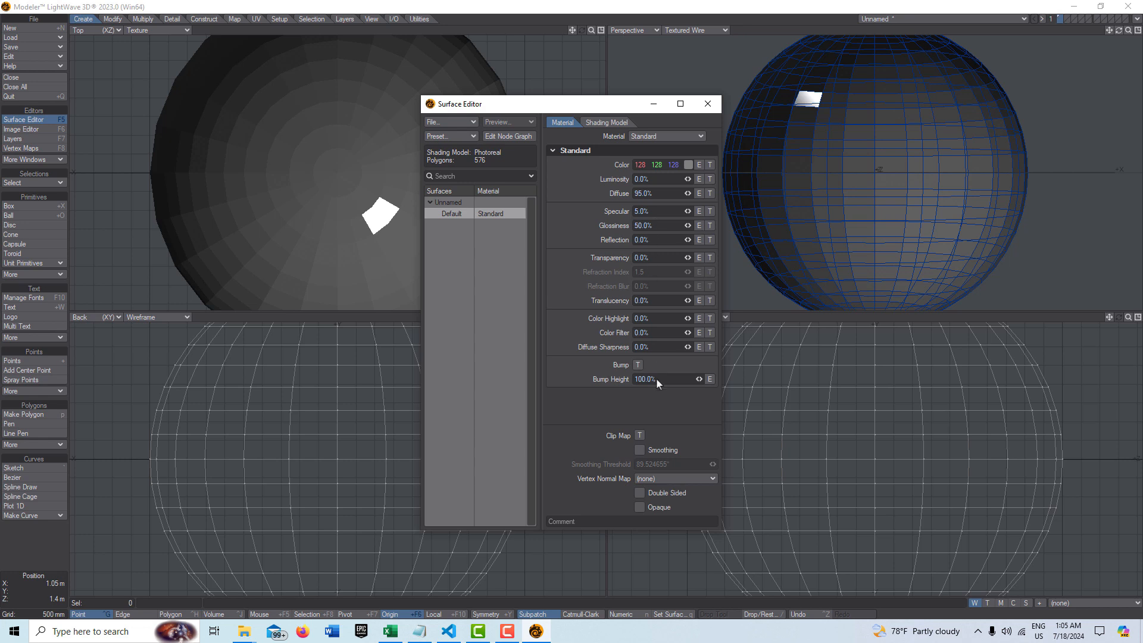
left_click(639, 449)
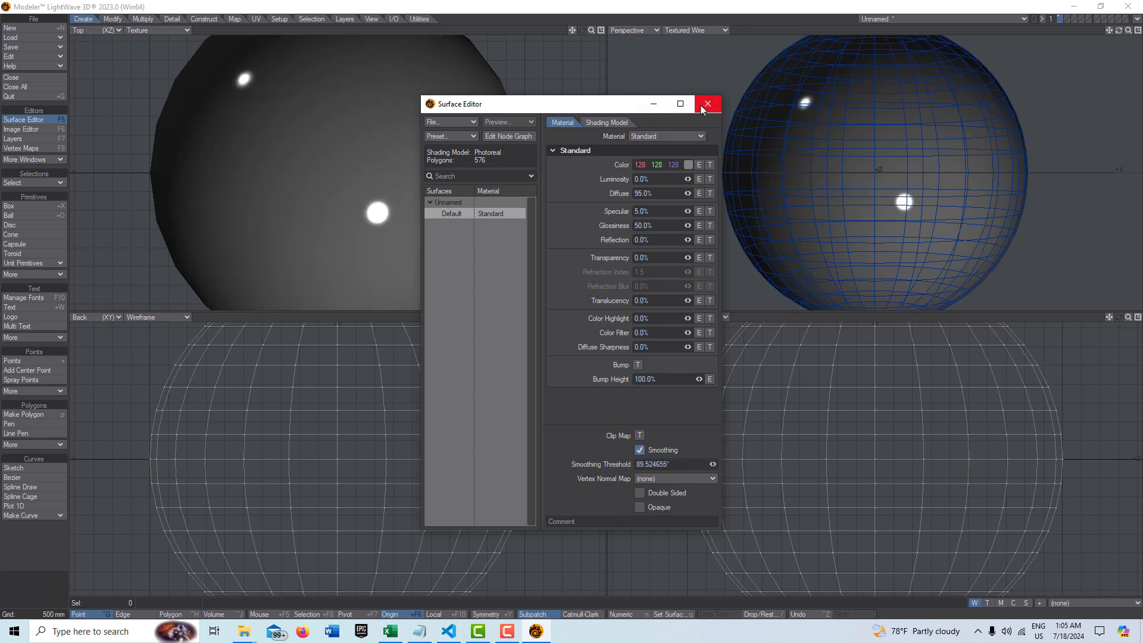
Set the Default surface's specular and diffuse to 0% and its luminosity to 100%, then minimize the surface settings.
left_click_drag(659, 214, 576, 212)
type("0")
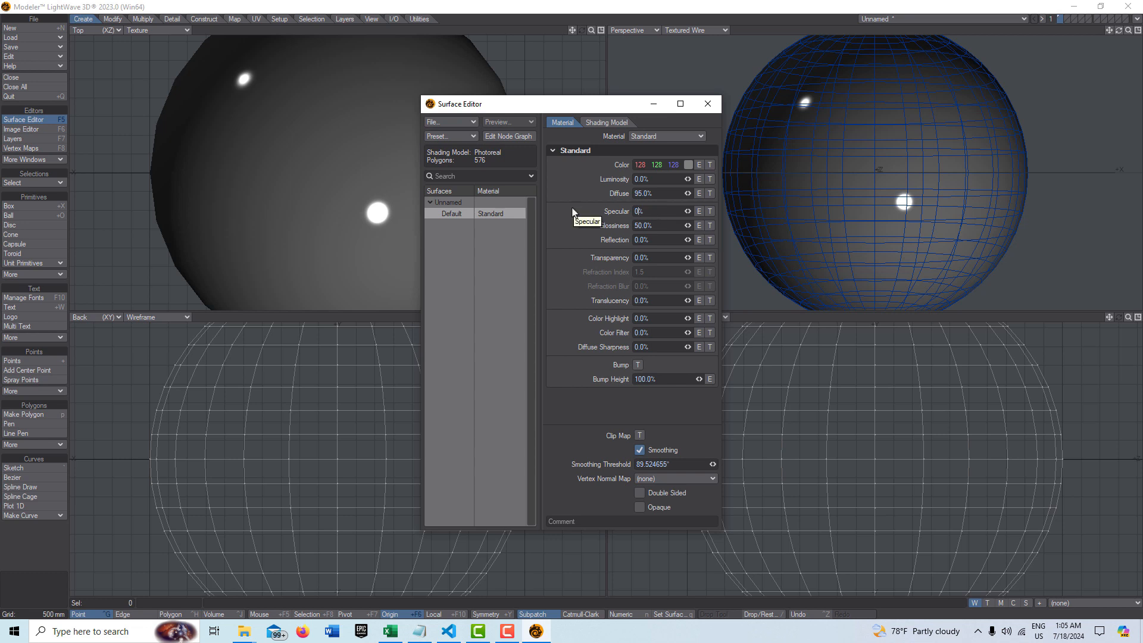
left_click(669, 194)
left_click_drag(670, 195, 602, 196)
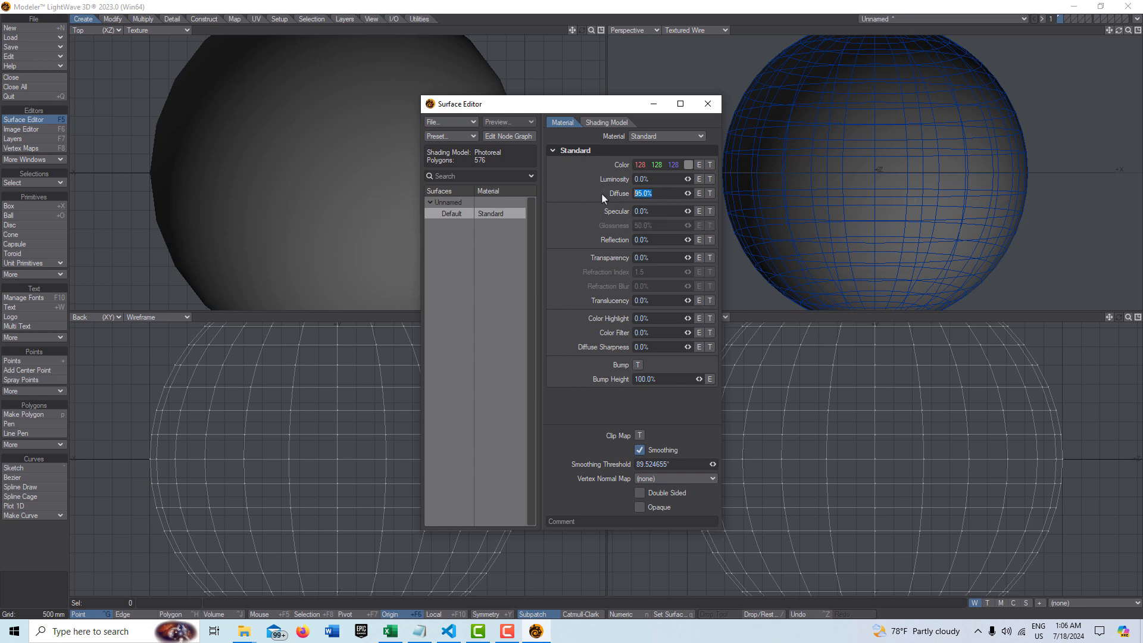
type("0")
key("shift+Tab")
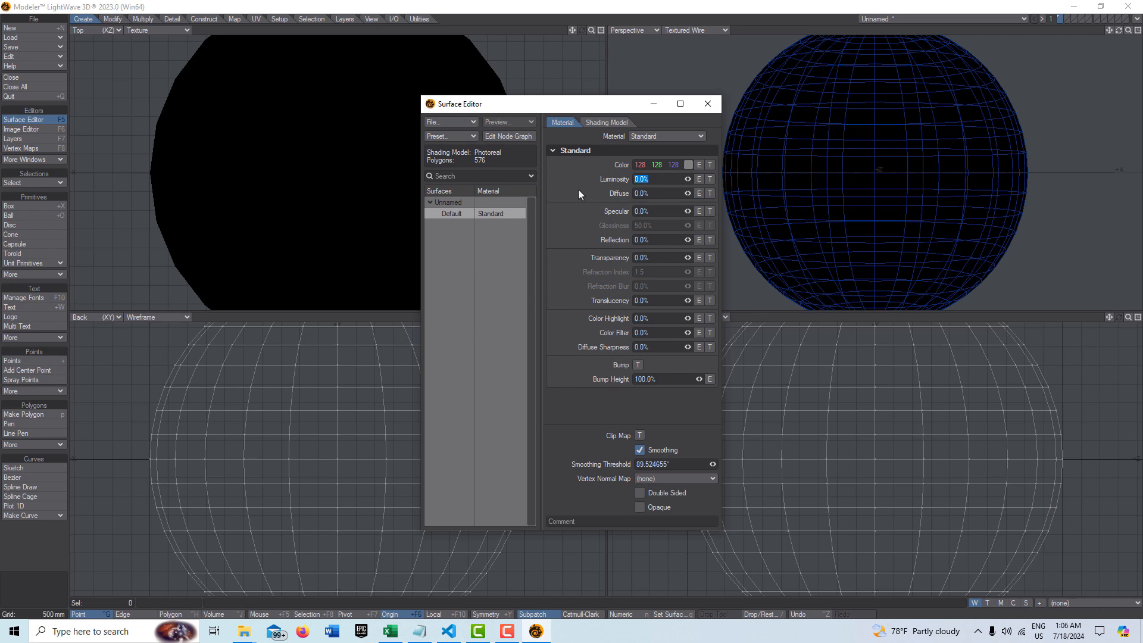
type("100")
key("Tab")
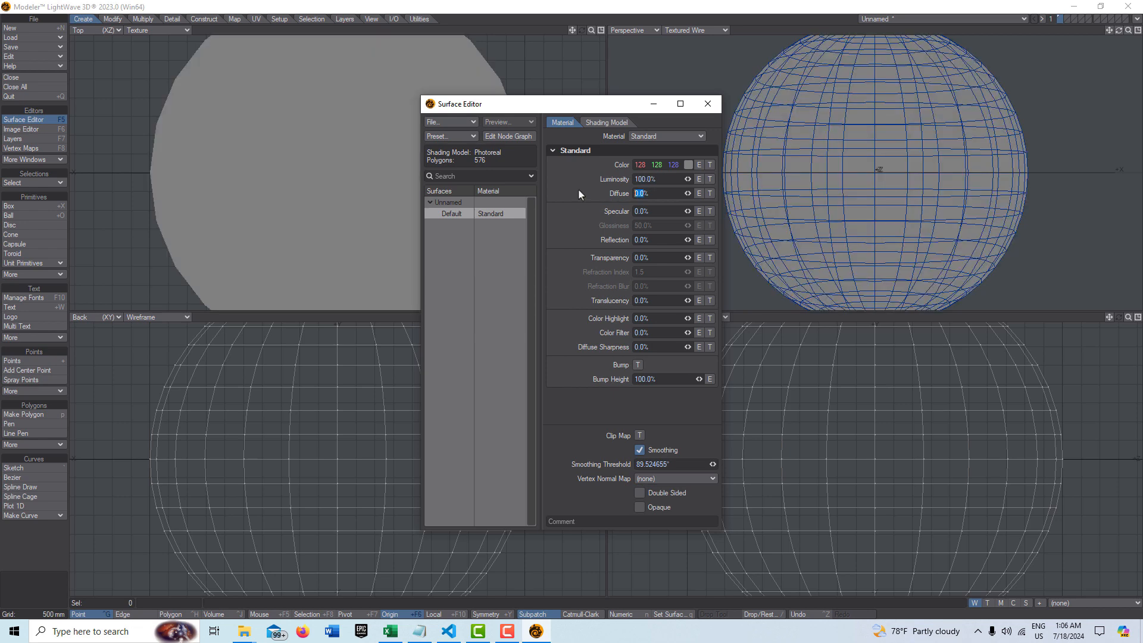
left_click(653, 107)
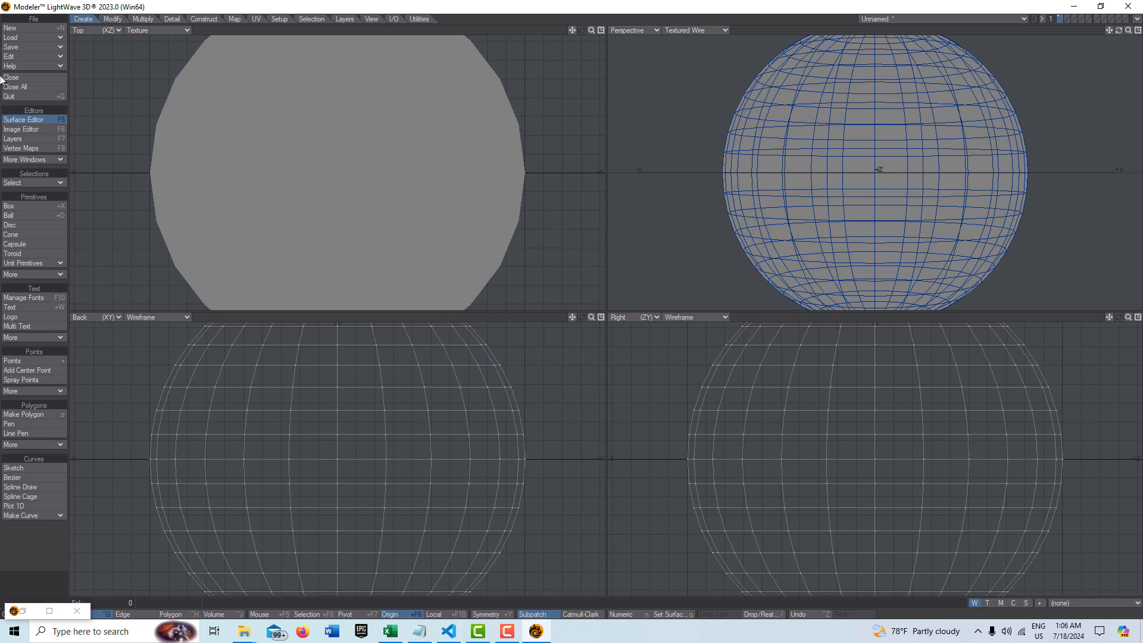
Save the object in Documents as sky_sphere and close all open objects.
left_click(32, 49)
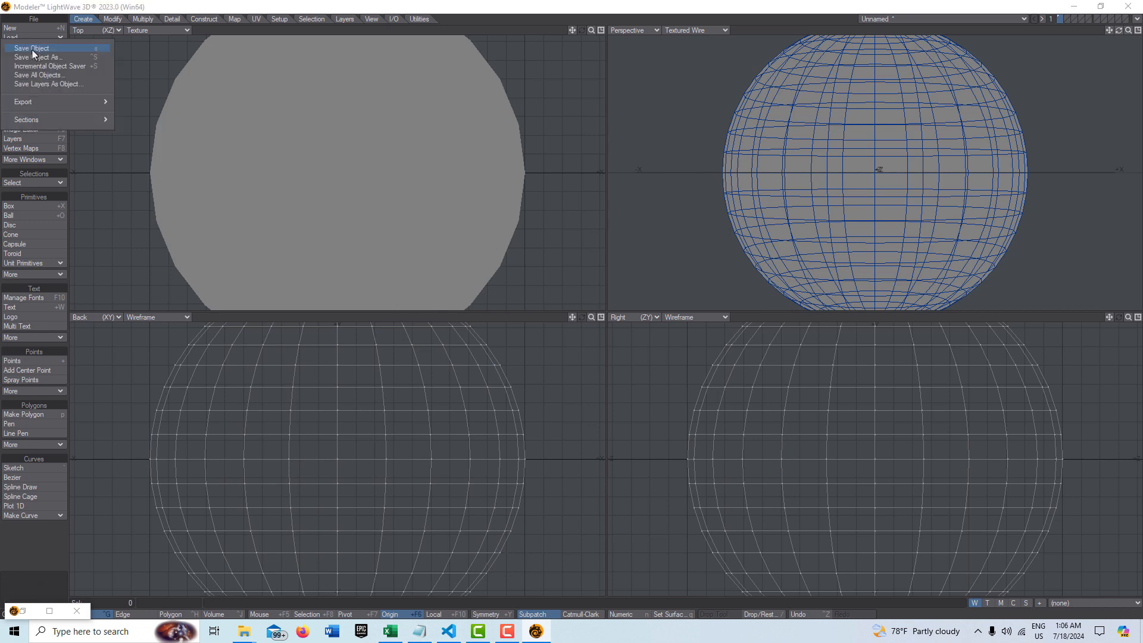
left_click(39, 57)
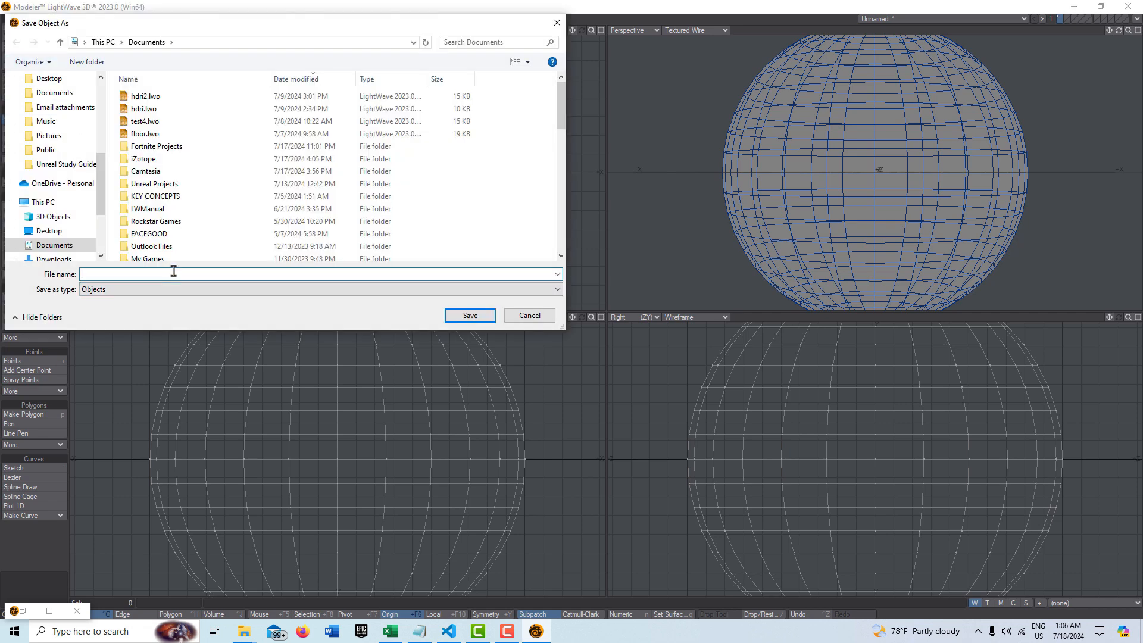
type("sky_sphere")
left_click(470, 315)
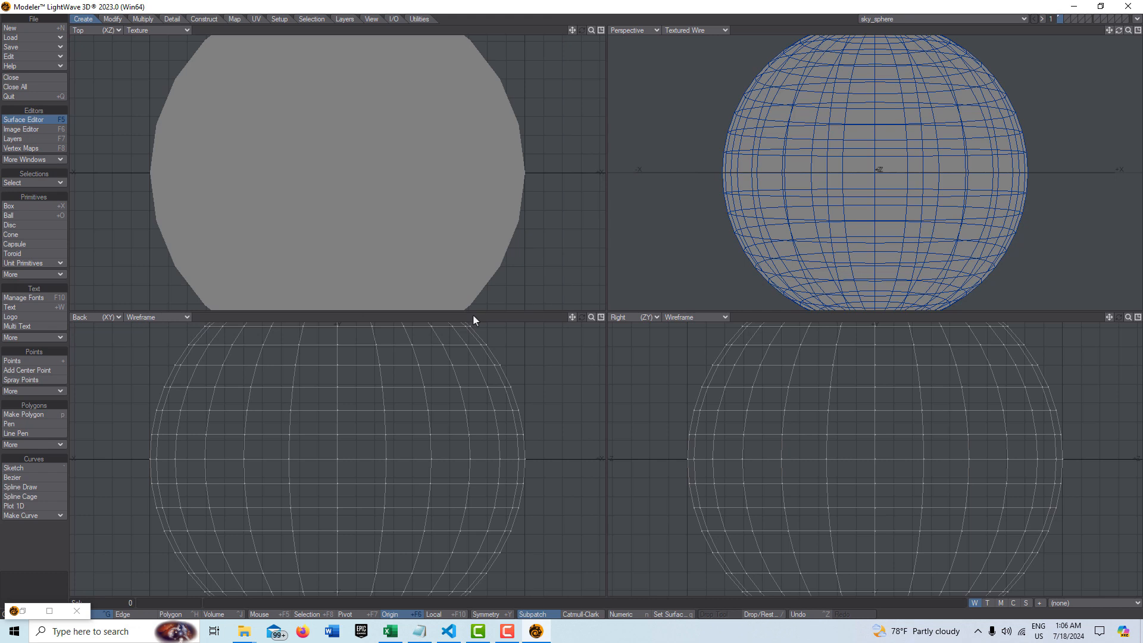
left_click(19, 87)
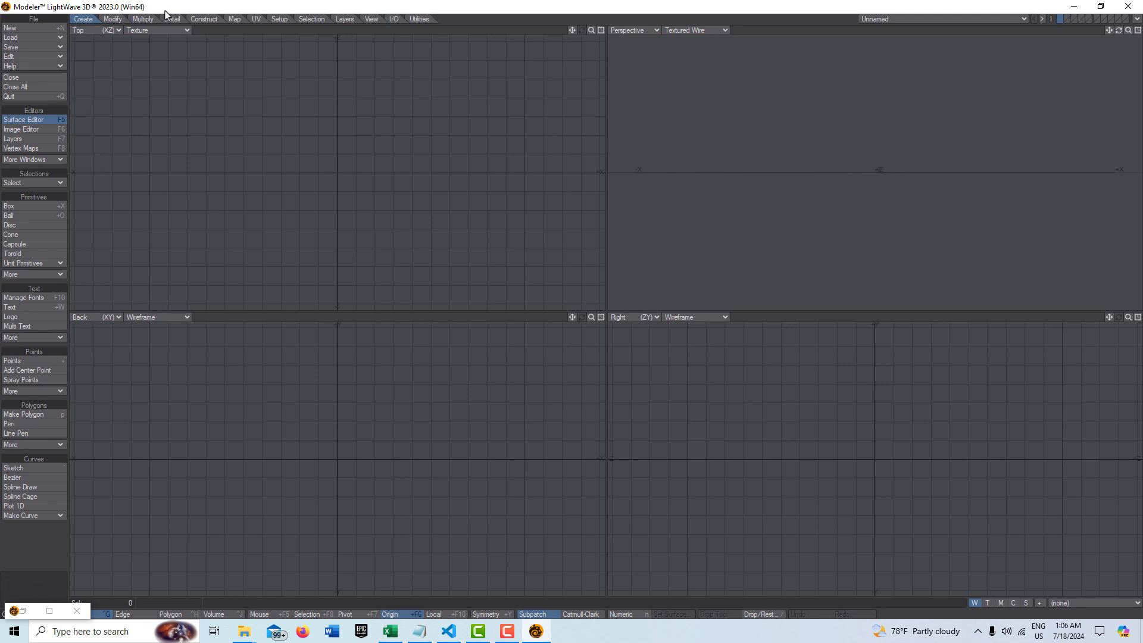
Draw a new ball with radii of about 2 m in X and Y and 1.7 m in Z.
left_click(30, 216)
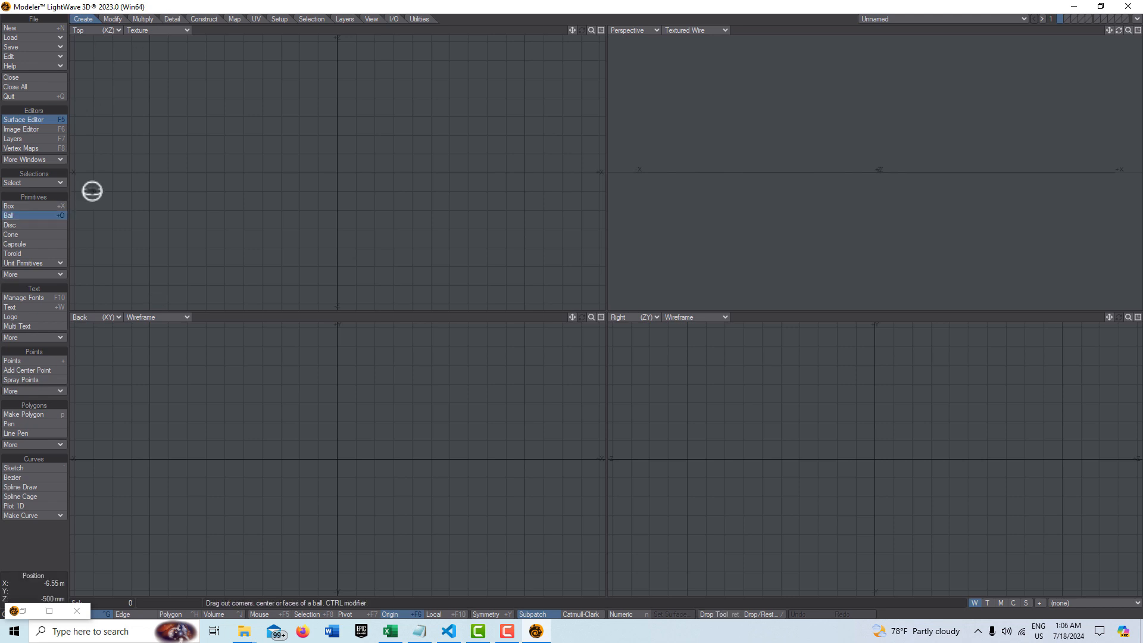
left_click_drag(268, 137, 341, 196)
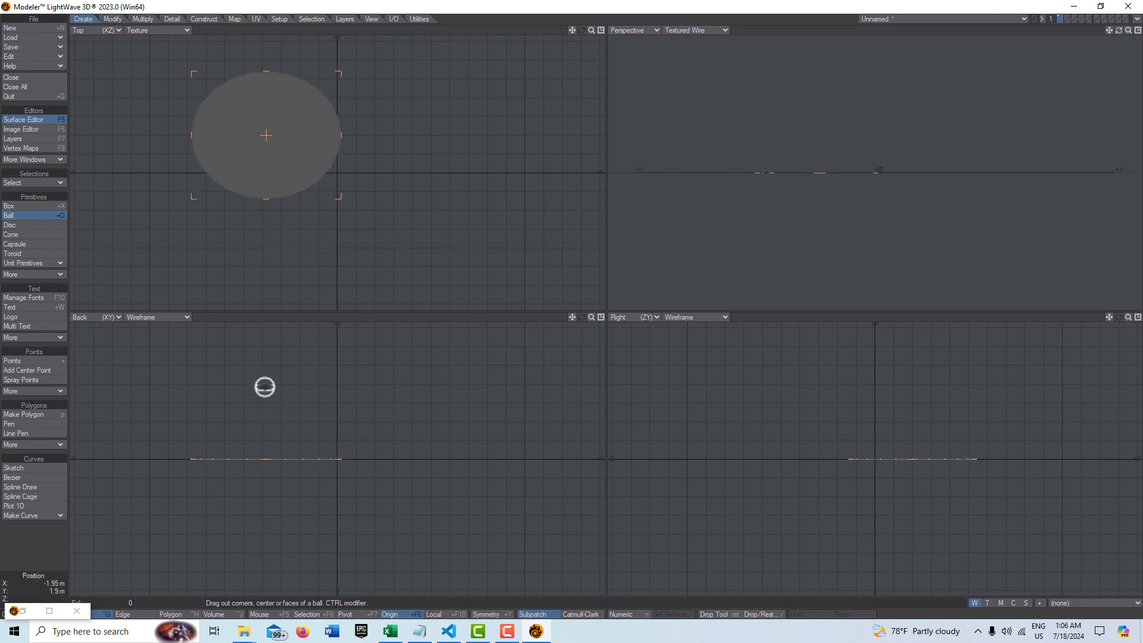
left_click_drag(262, 391, 265, 384)
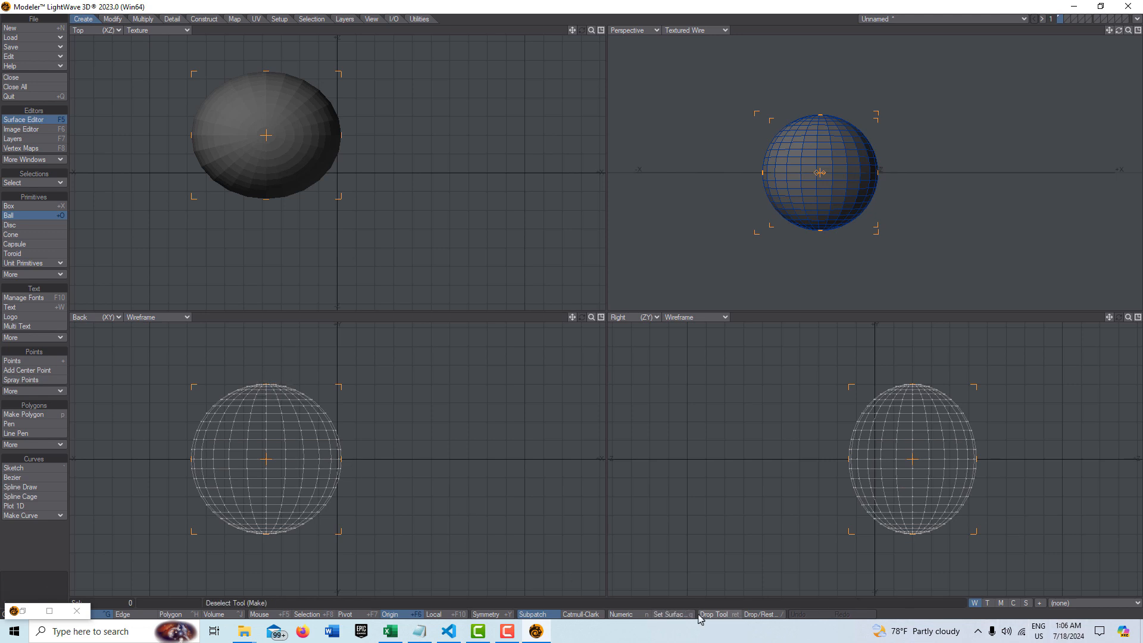
Set the new ball's X, Y and Z radii to 5 m, finish creating it and center it at the origin.
left_click(620, 614)
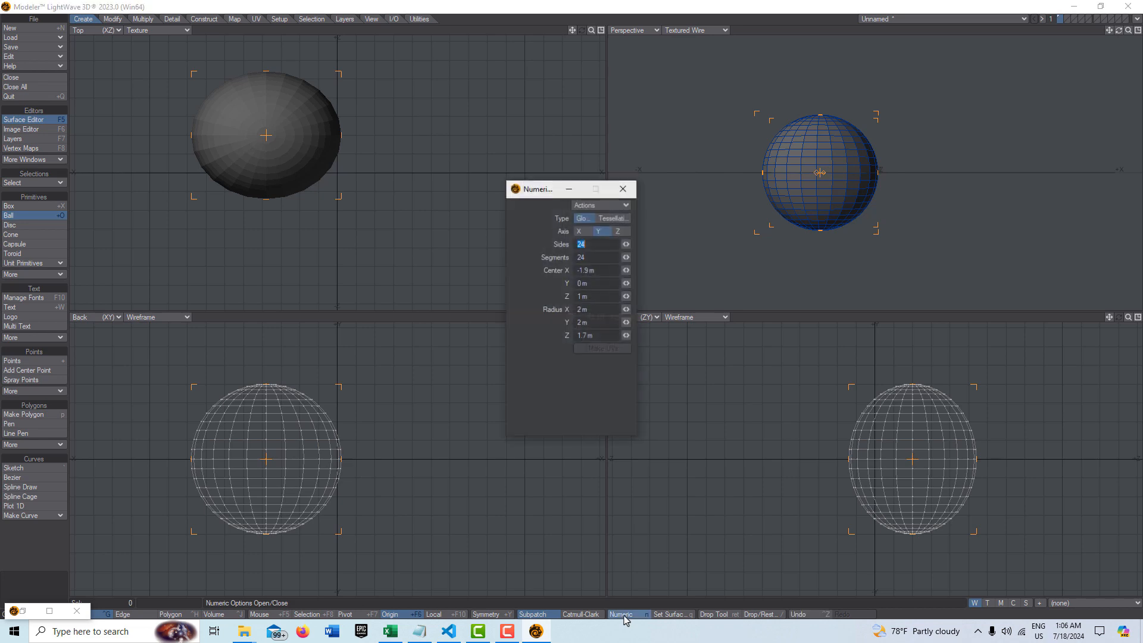
left_click_drag(603, 309, 446, 309)
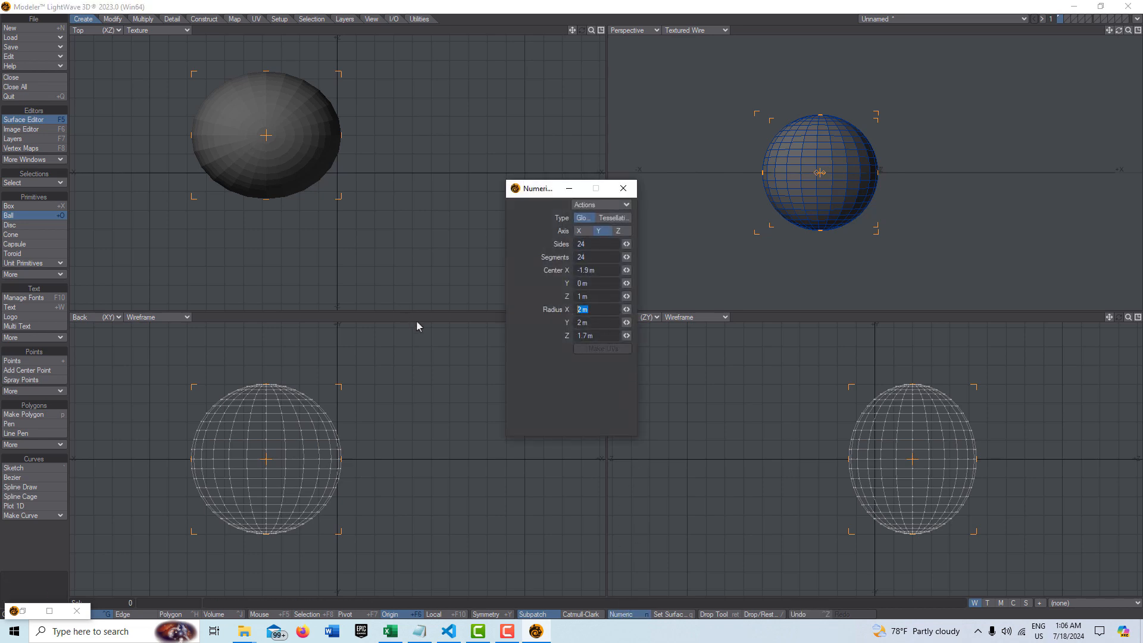
type("5")
key("Tab")
type("5")
key("Tab")
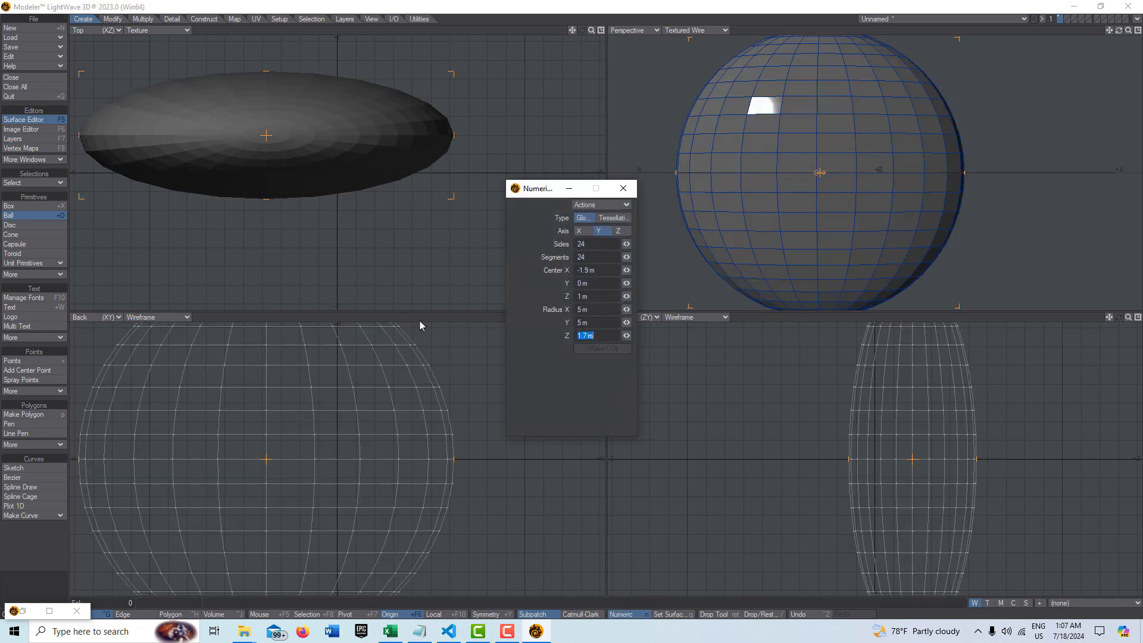
type("5")
key("Tab")
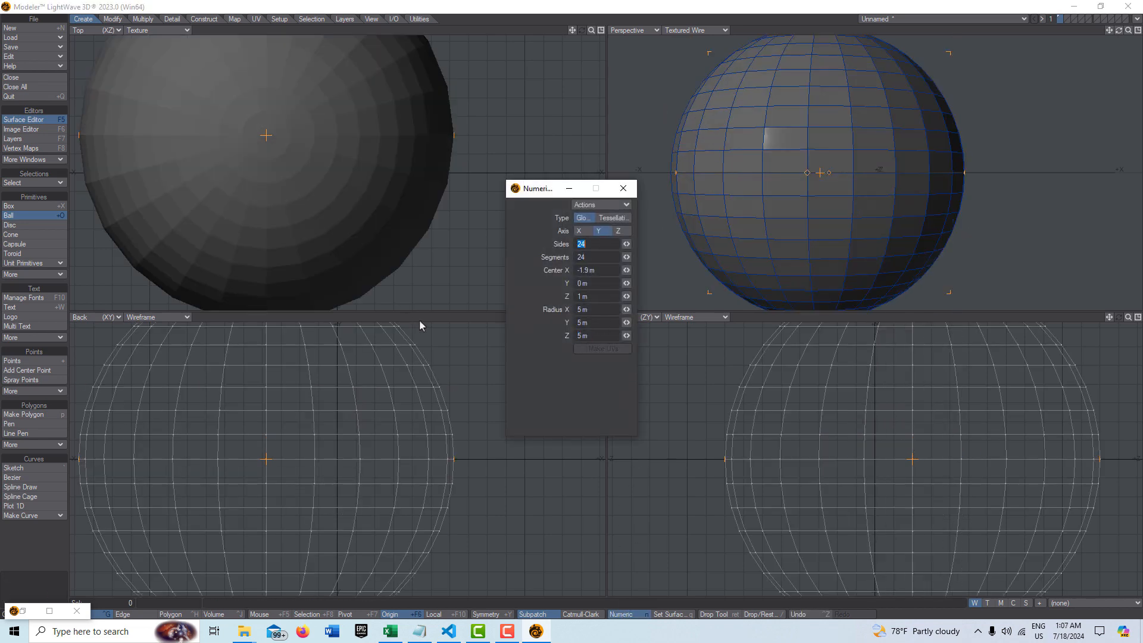
left_click(623, 188)
key("Return")
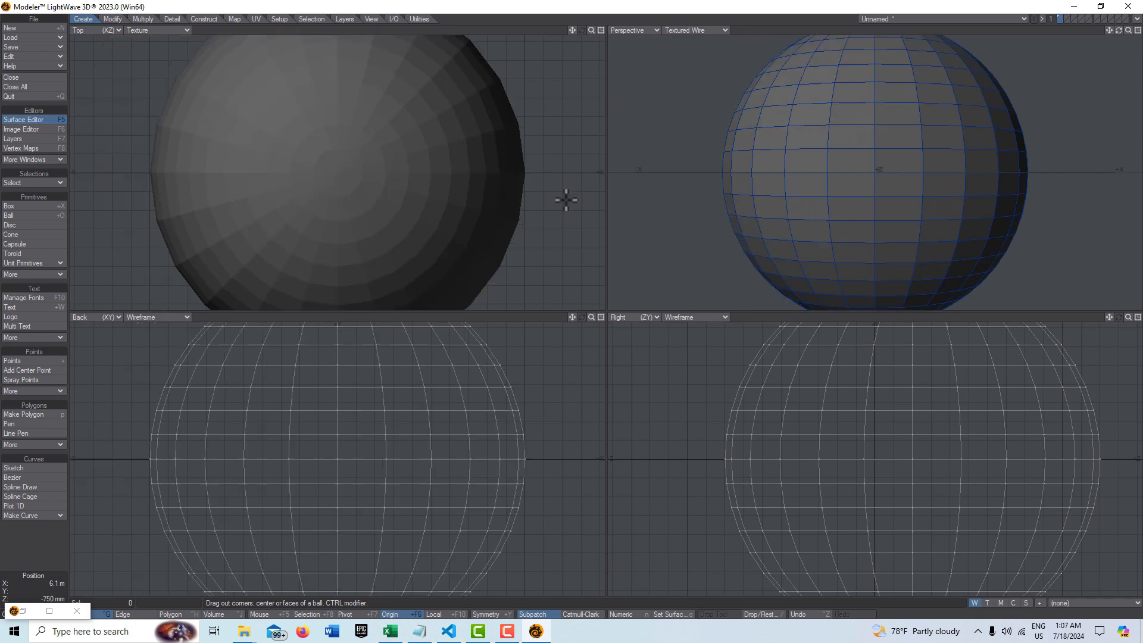
Maximize the Back view and select all polygons in the ball's upper half.
key("a")
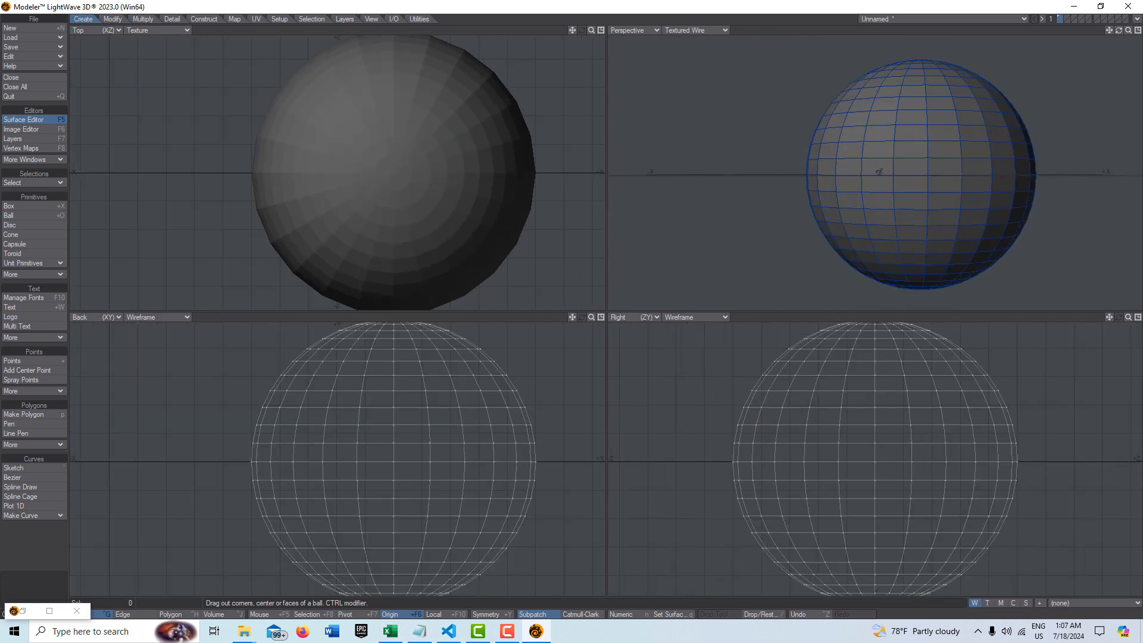
left_click(600, 318)
scroll(784, 411, "up", 3)
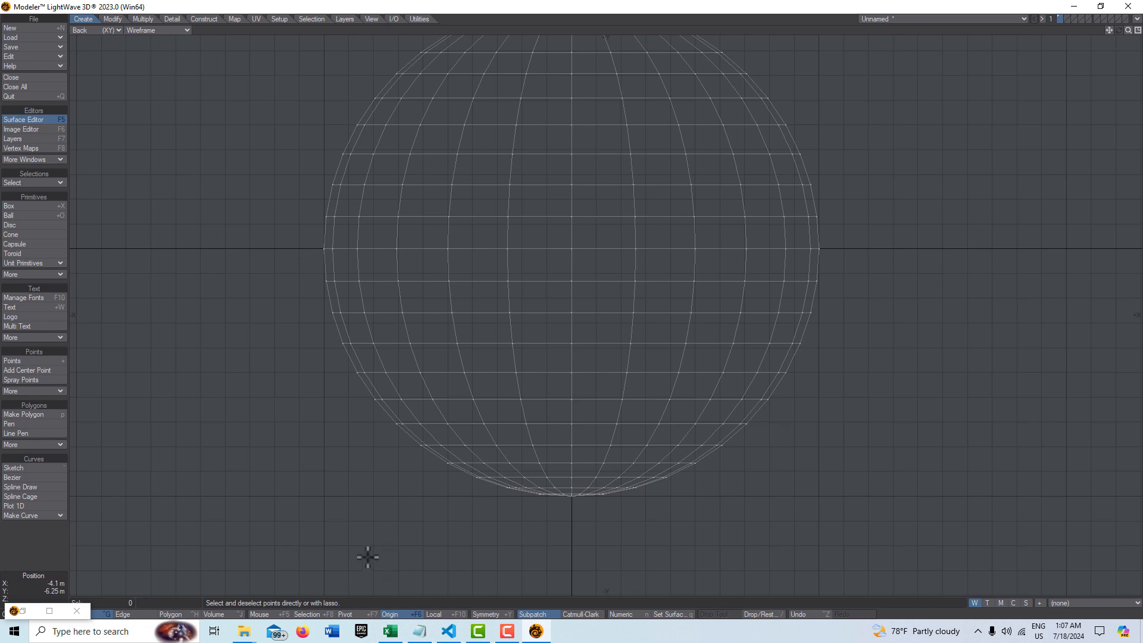
left_click(76, 611)
scroll(924, 247, "up", 1)
scroll(923, 248, "down", 1)
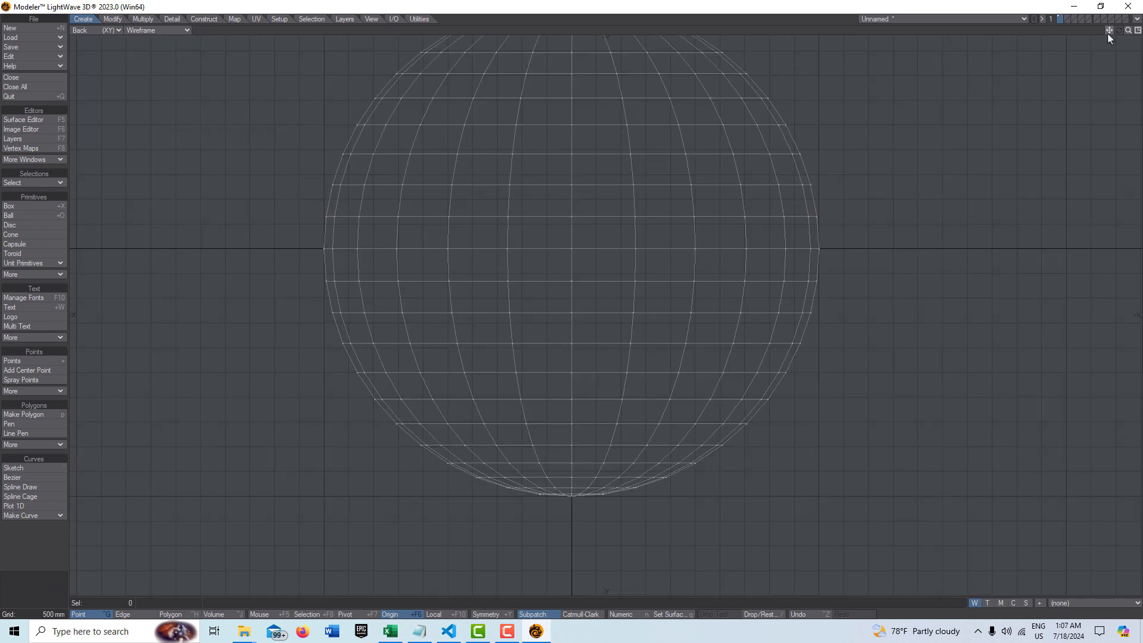
left_click_drag(1109, 30, 1109, 110)
mouse_move(811, 108)
left_mouse_down()
mouse_move(655, 43)
mouse_move(312, 42)
mouse_move(253, 167)
mouse_move(262, 303)
mouse_move(279, 325)
mouse_move(367, 343)
mouse_move(831, 338)
mouse_move(836, 180)
mouse_move(804, 90)
left_mouse_up()
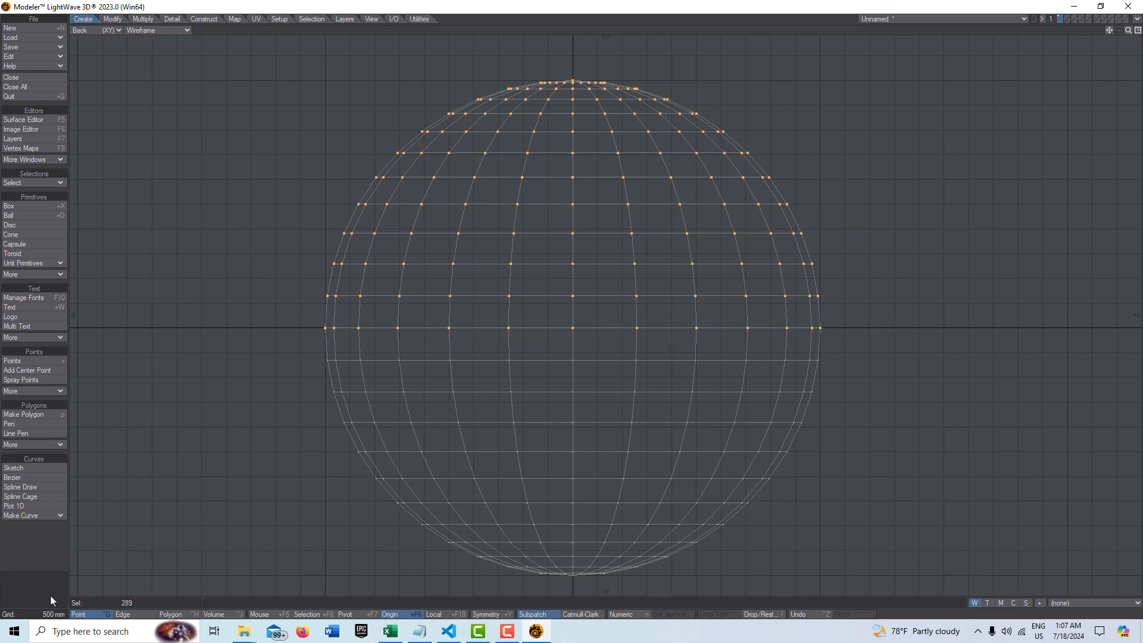
left_click(170, 613)
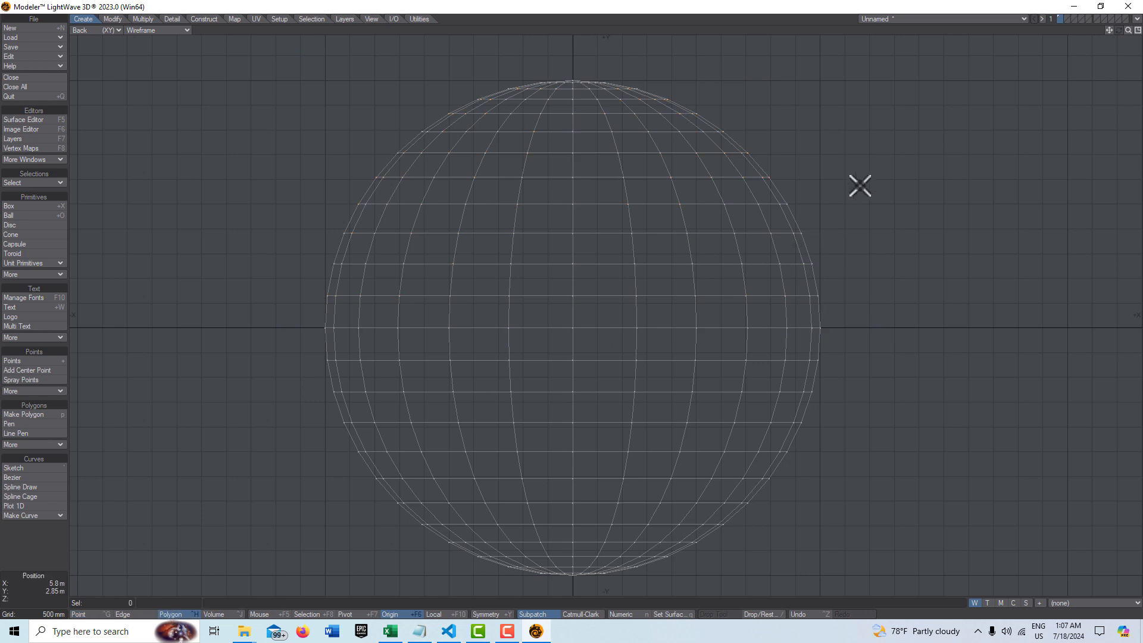
mouse_move(859, 185)
left_mouse_down()
mouse_move(684, 62)
mouse_move(288, 107)
mouse_move(267, 274)
mouse_move(304, 340)
mouse_move(821, 333)
mouse_move(855, 173)
left_mouse_up()
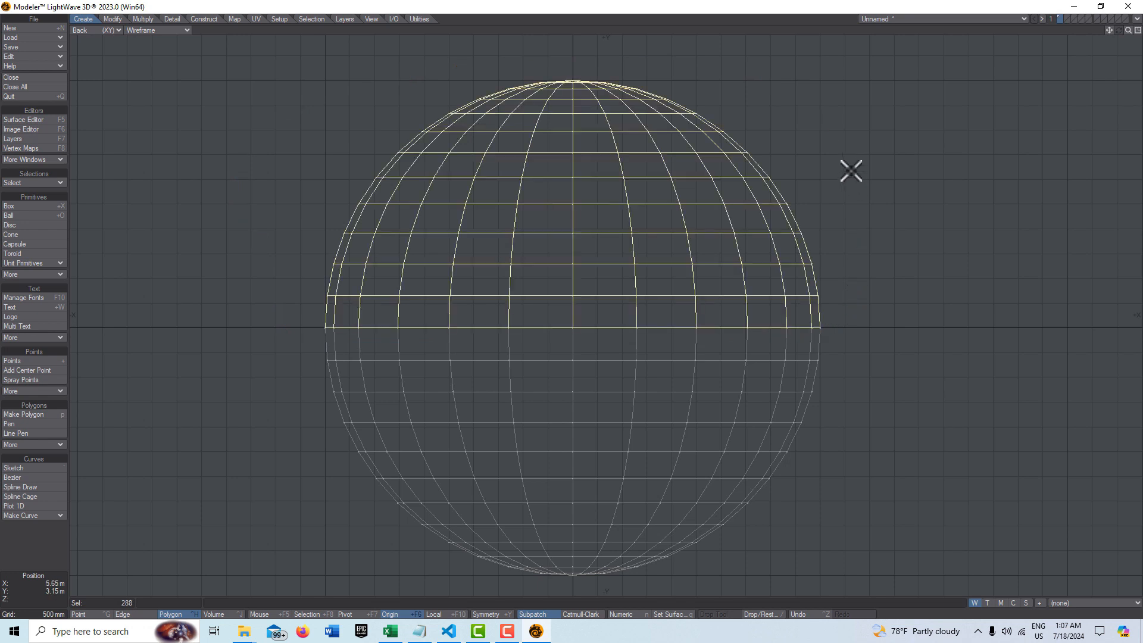
Delete the selected upper-half polygons and select all remaining points of the bowl except its rim points.
key("Delete")
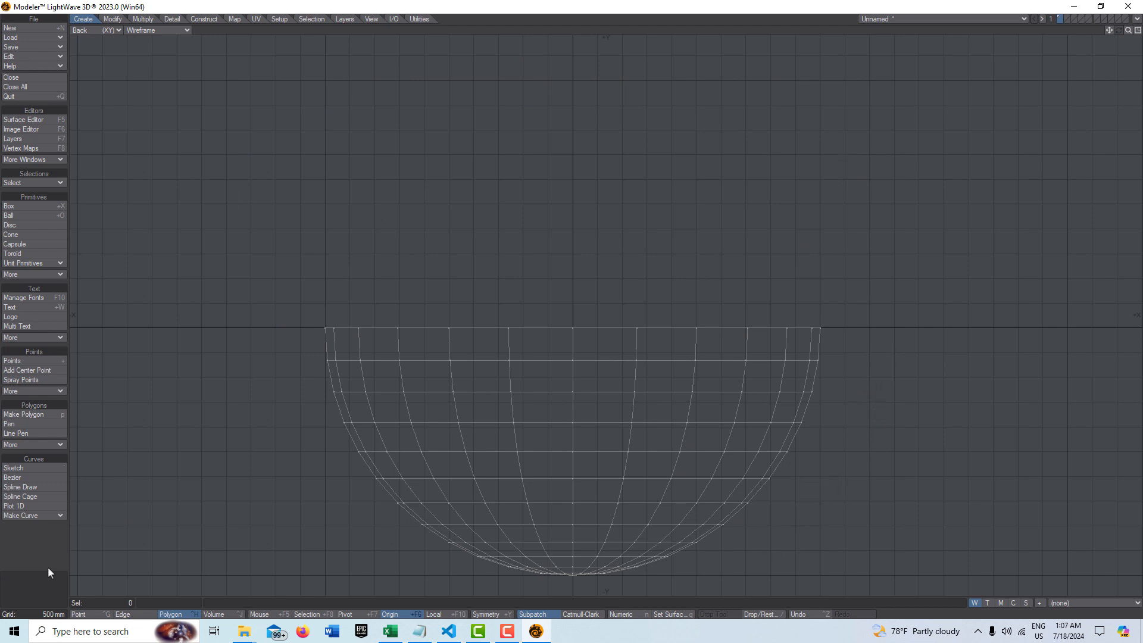
left_click(79, 614)
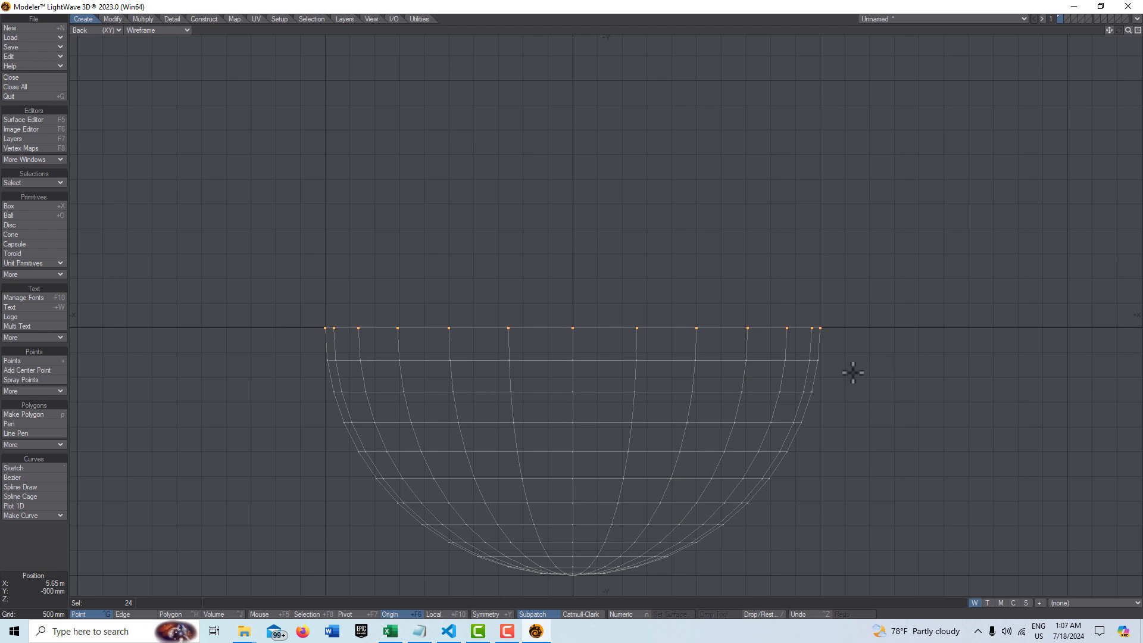
left_click(714, 34)
mouse_move(843, 349)
right_mouse_down()
mouse_move(676, 340)
mouse_move(324, 349)
mouse_move(220, 429)
mouse_move(401, 584)
mouse_move(581, 588)
mouse_move(865, 493)
mouse_move(834, 334)
mouse_move(835, 344)
right_mouse_up()
Move the selected points straight up until their highest ring sits just below the rim at Y 0.
key("t")
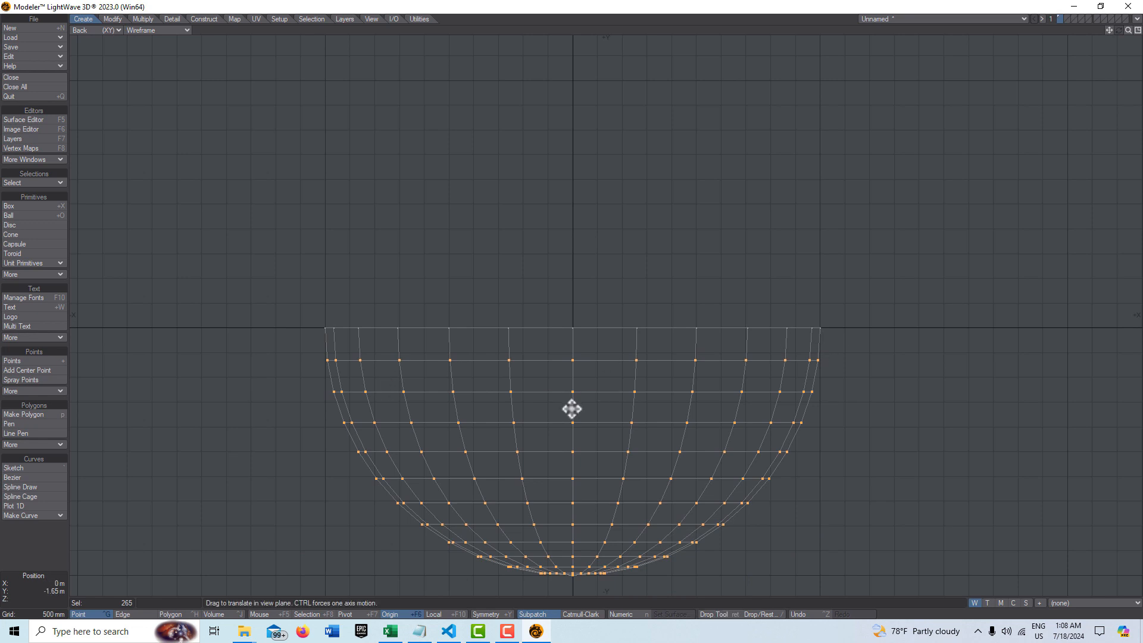
scroll(571, 409, "up", 6)
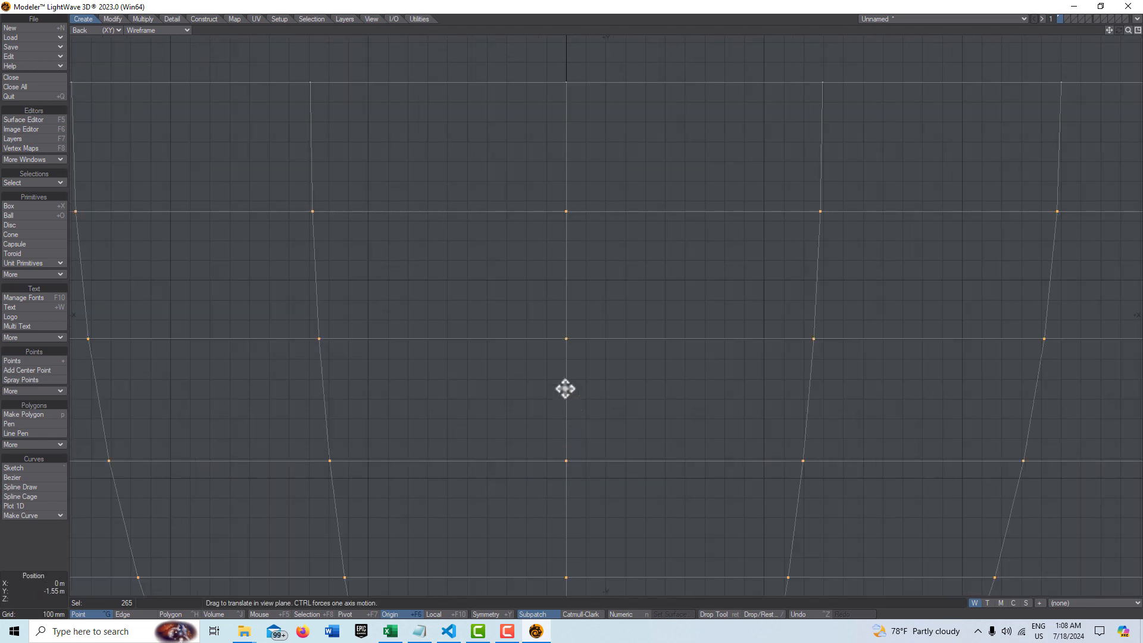
left_click_drag(567, 390, 566, 281)
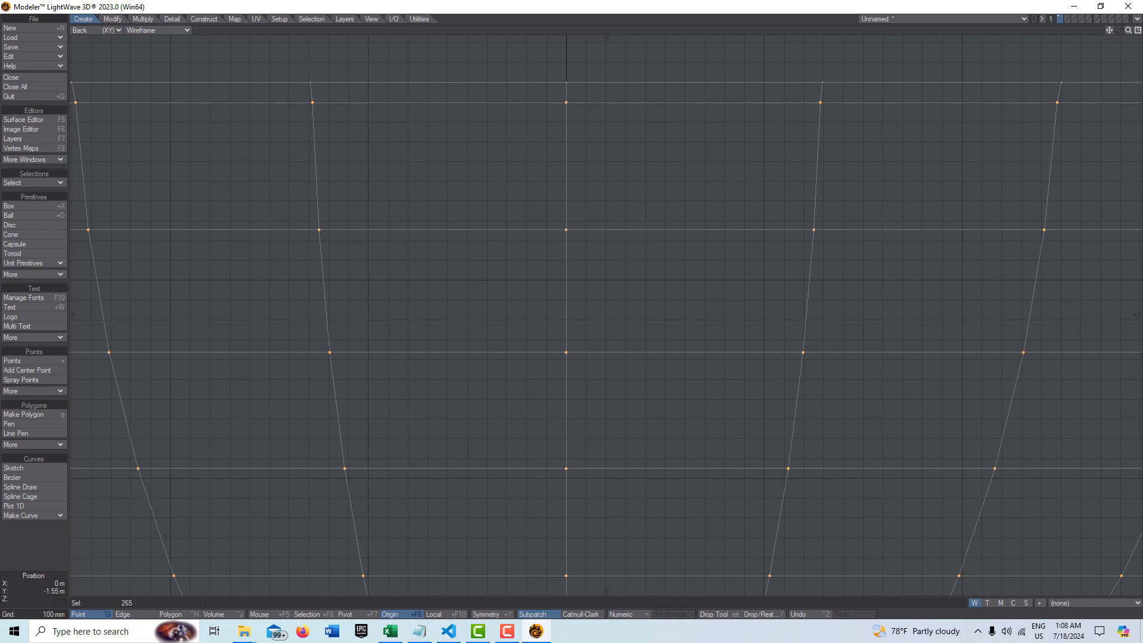
scroll(662, 349, "down", 5)
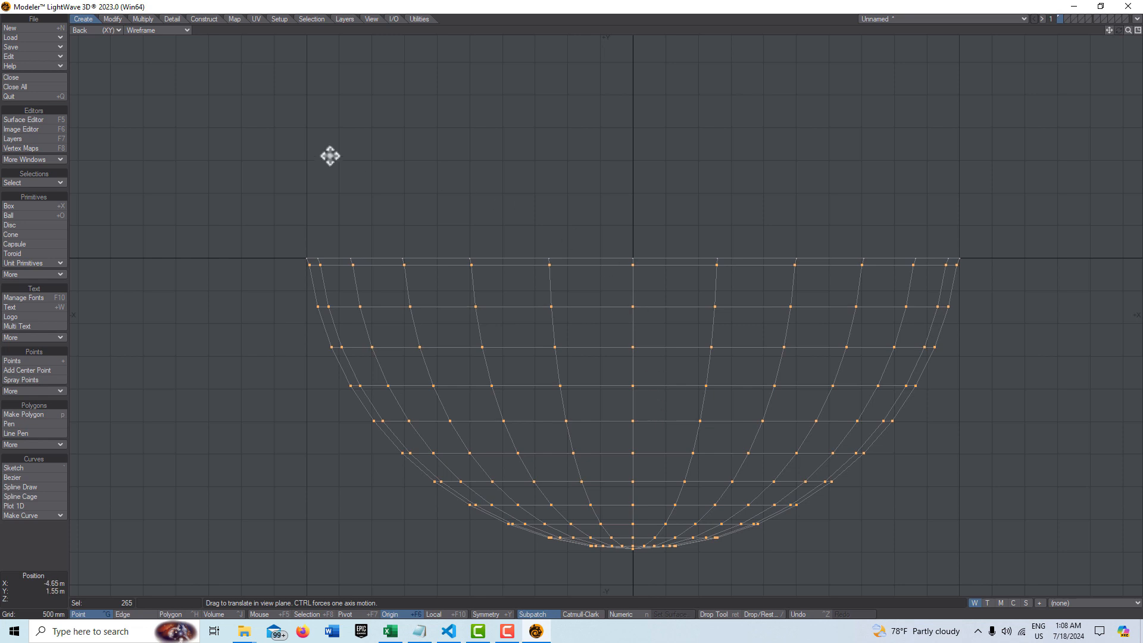
left_click(171, 19)
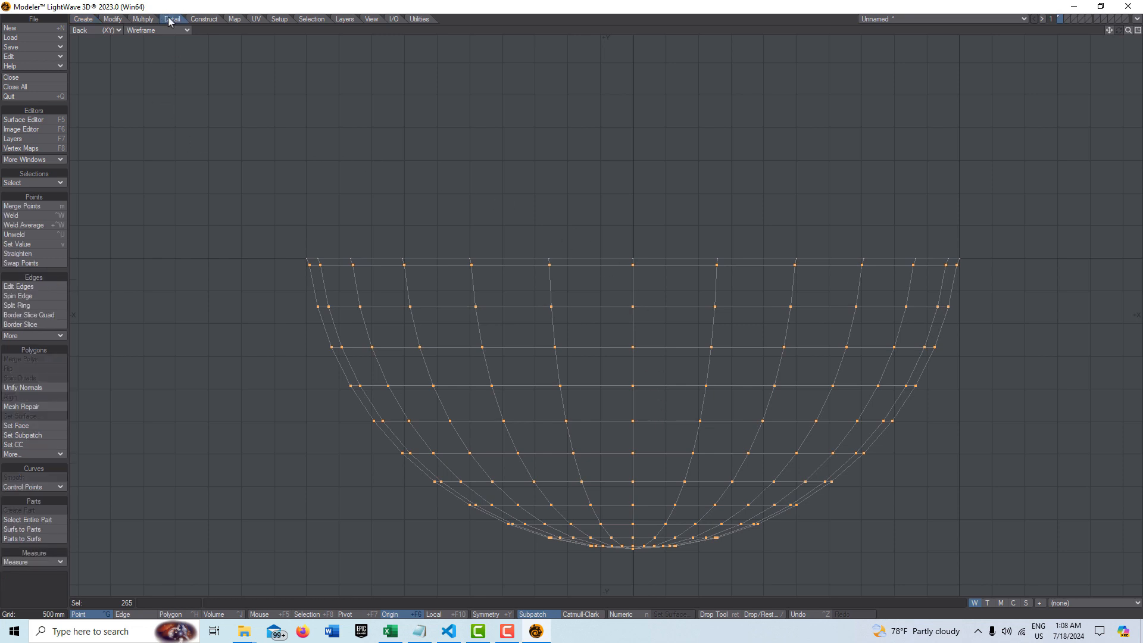
left_click(43, 245)
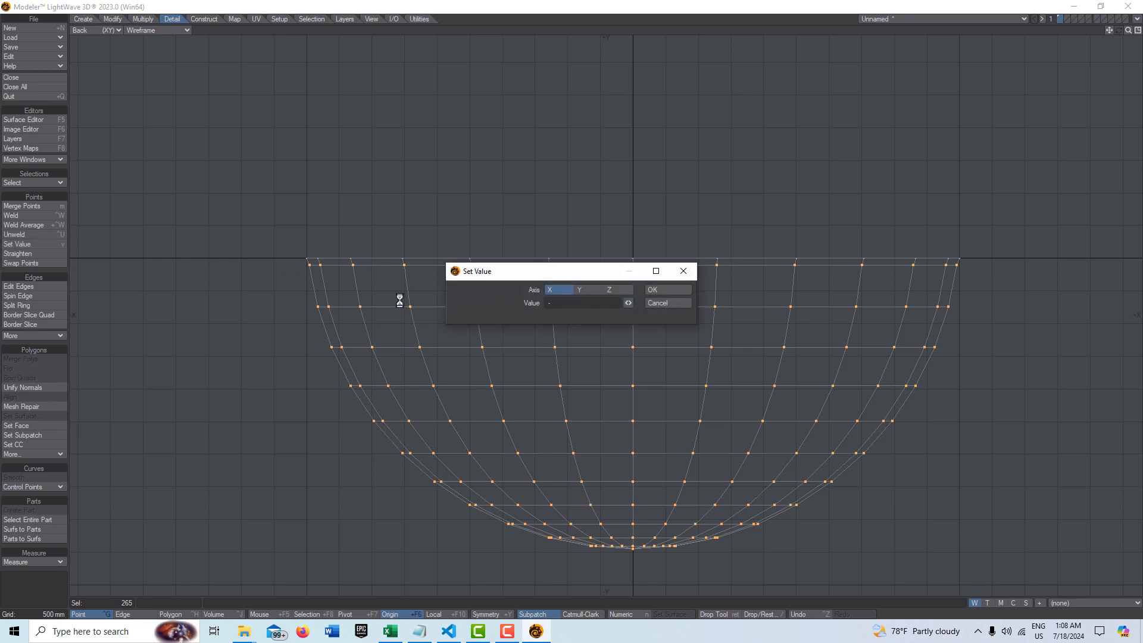
key("Return")
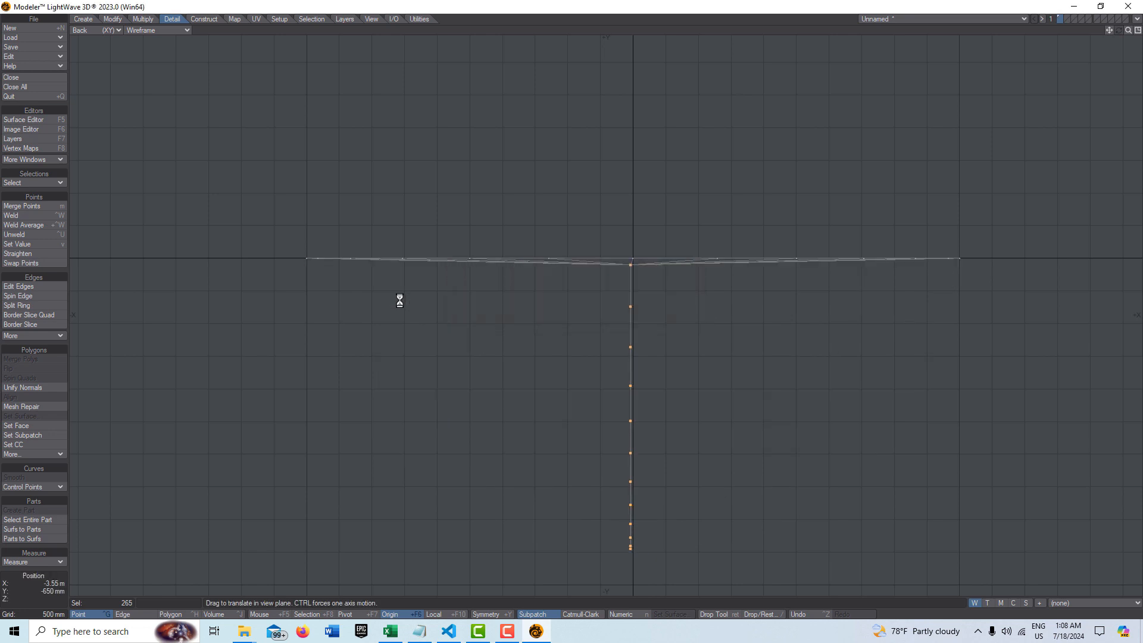
key("ctrl+z")
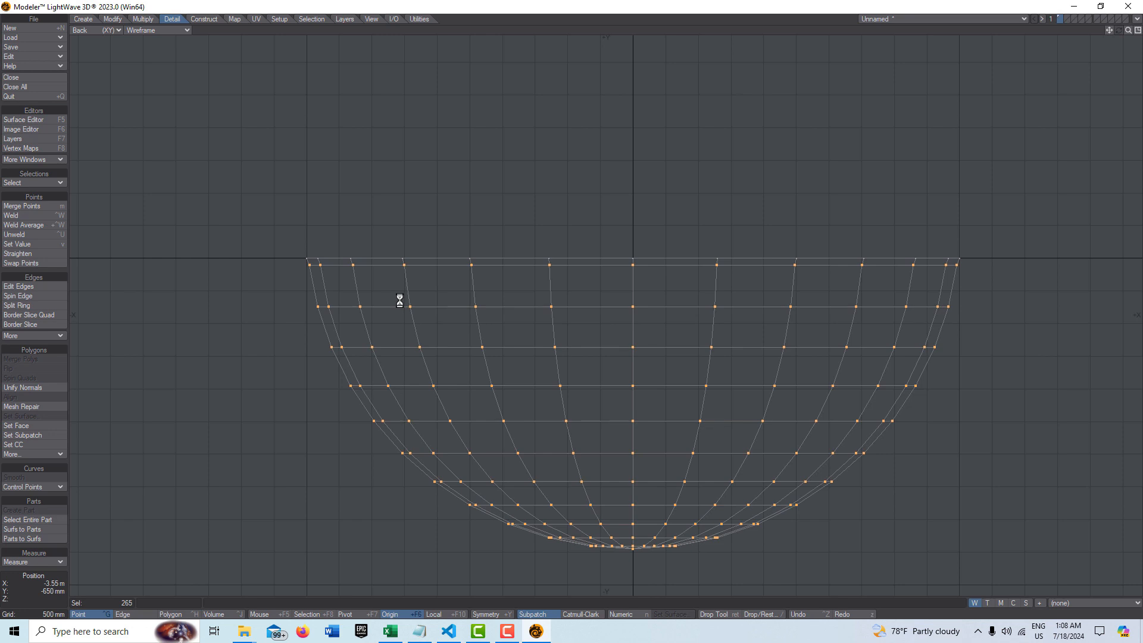
Flatten the selected points by setting their Y value to -40 mm.
left_click(25, 244)
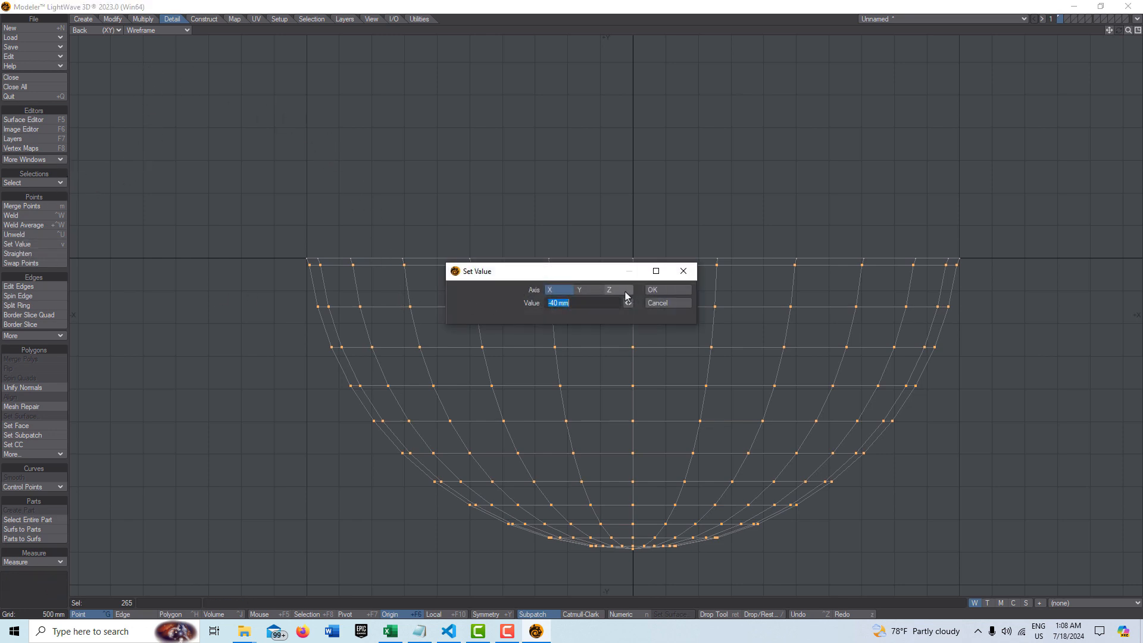
left_click(594, 290)
left_click(670, 289)
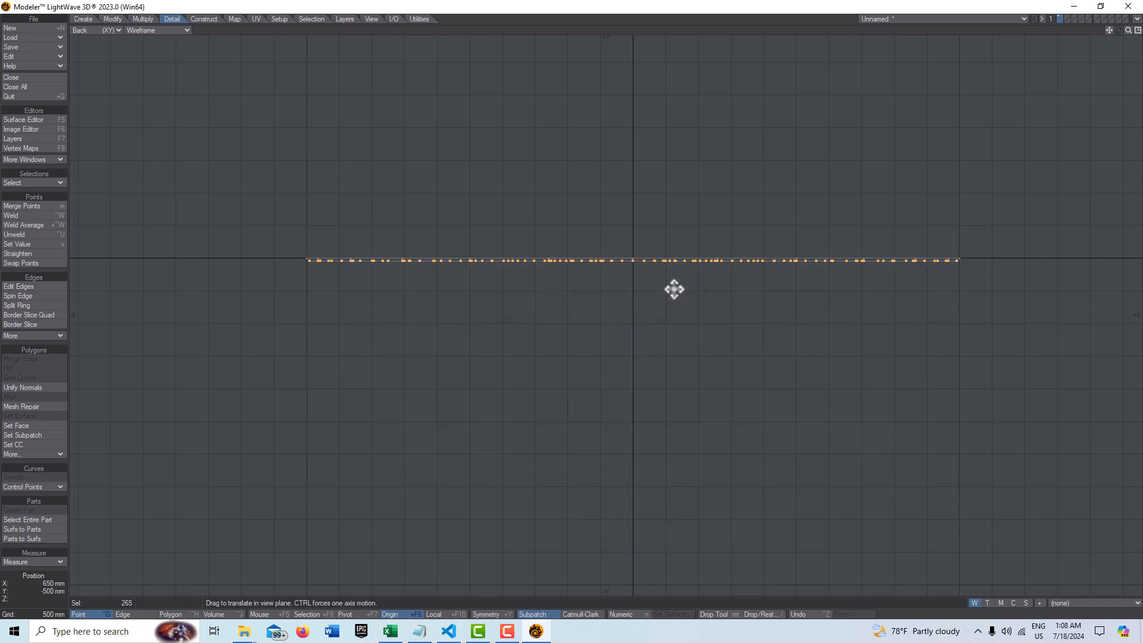
Restore the four-view layout, view the disc from above in perspective and clear the point selection.
left_click(1137, 33)
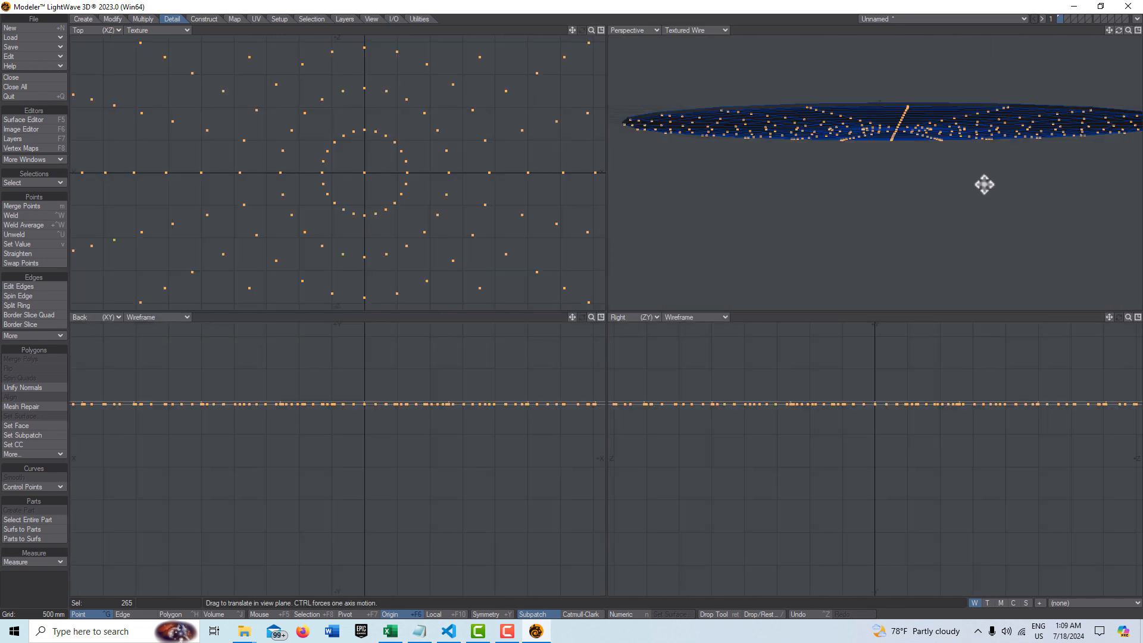
left_click_drag(1119, 30, 1119, 110)
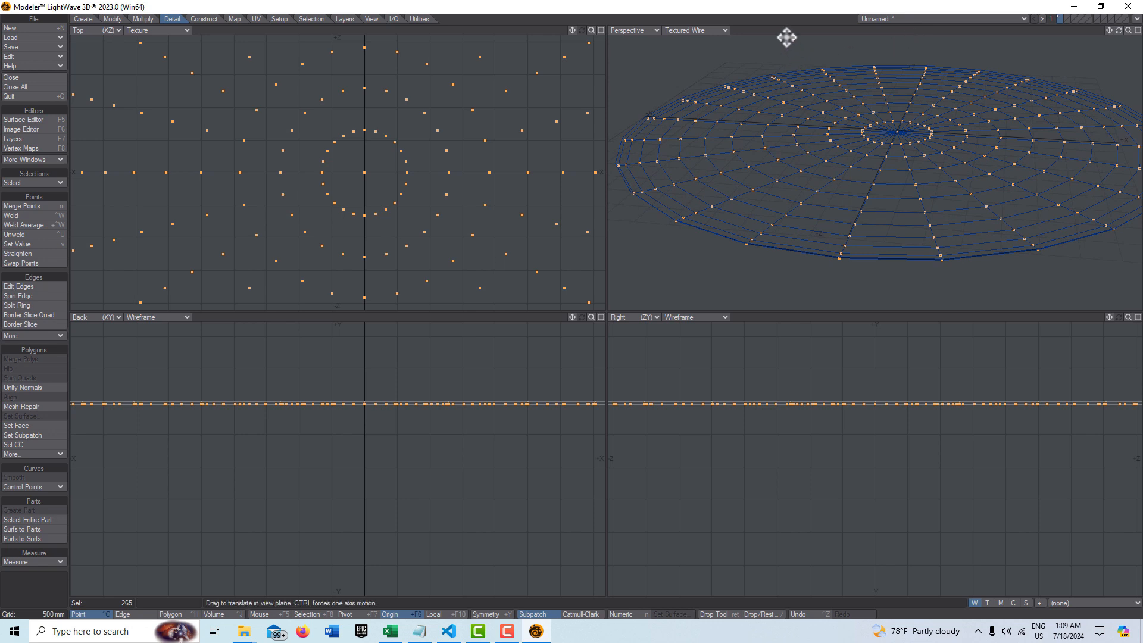
key("slash")
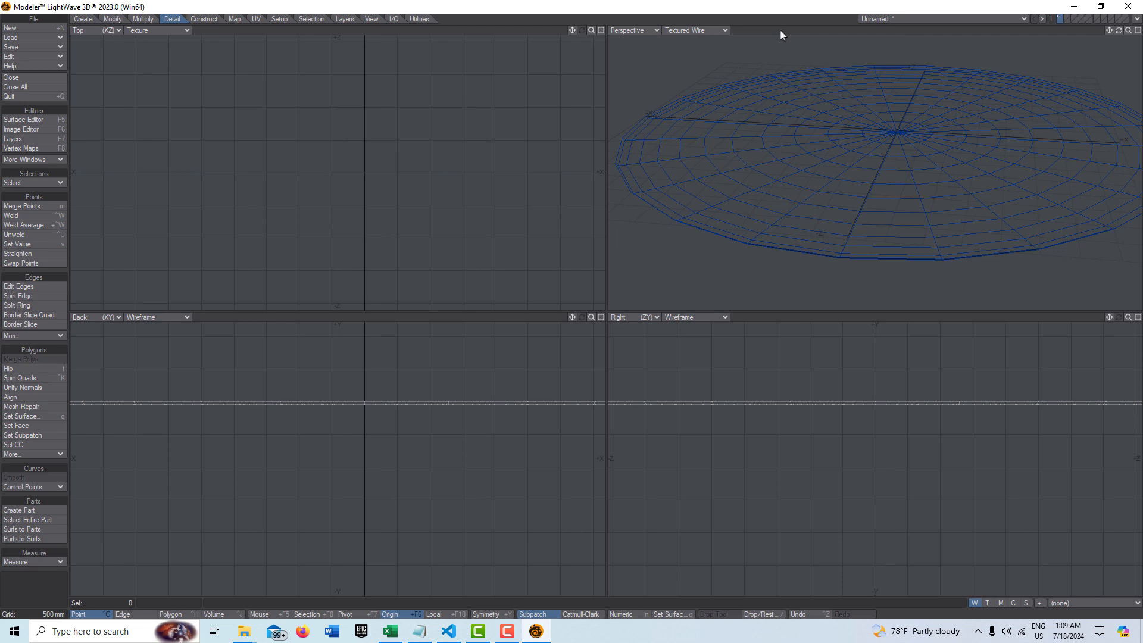
key("g")
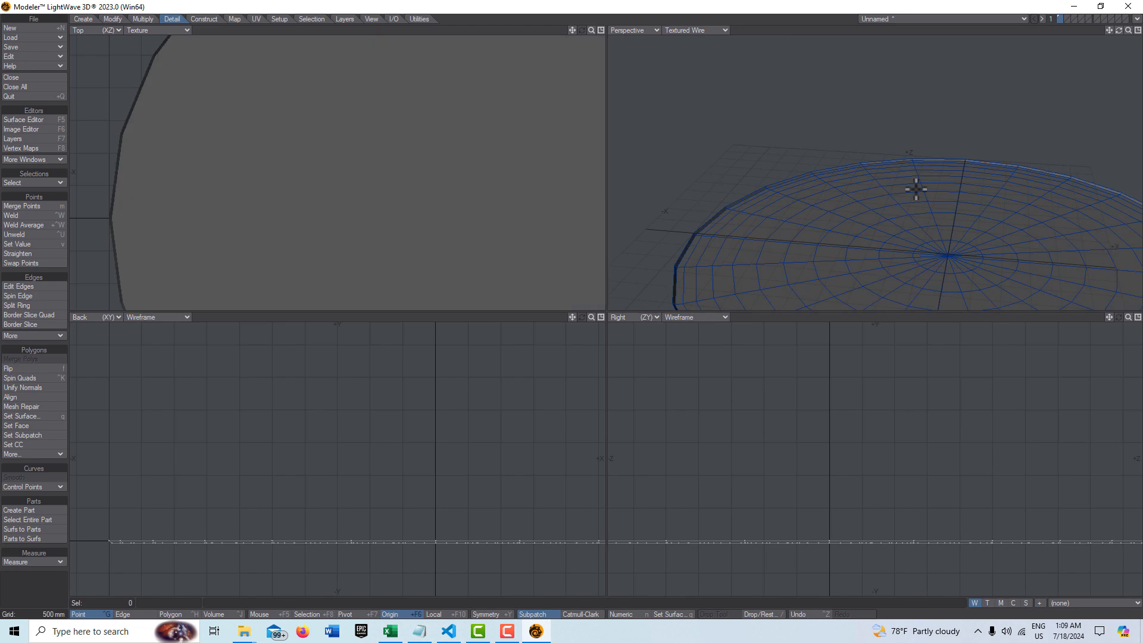
key("a")
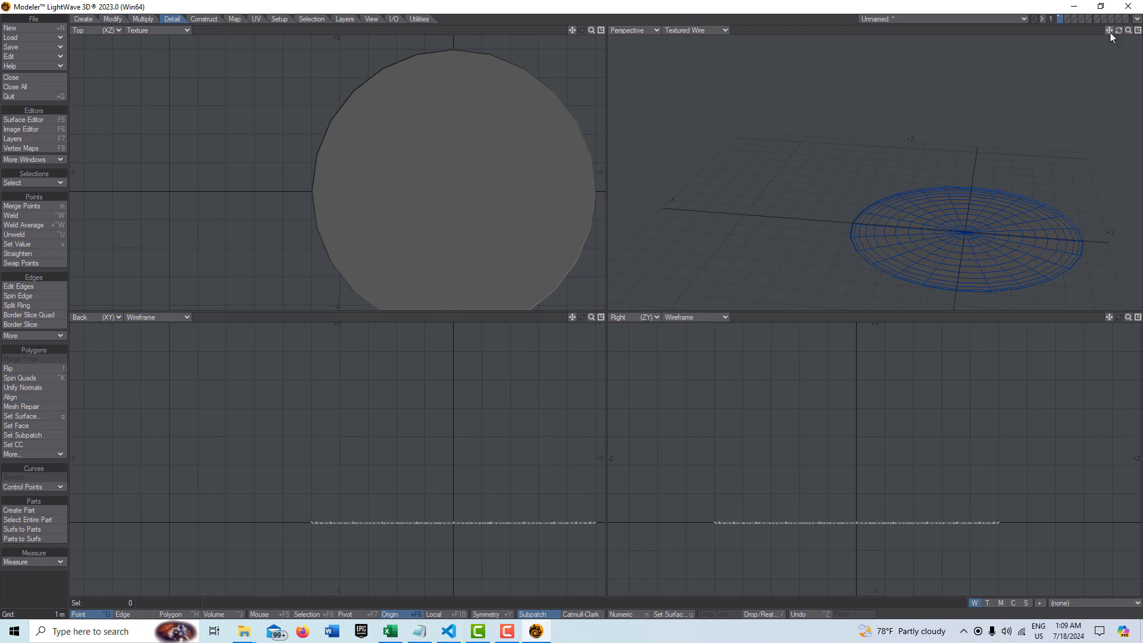
Maximize the perspective view, select the full loop of thin polygons around the disc's rim to inspect it, and clear the selection.
left_click(1137, 31)
scroll(781, 403, "up", 3)
scroll(781, 409, "up", 3)
scroll(780, 408, "down", 2)
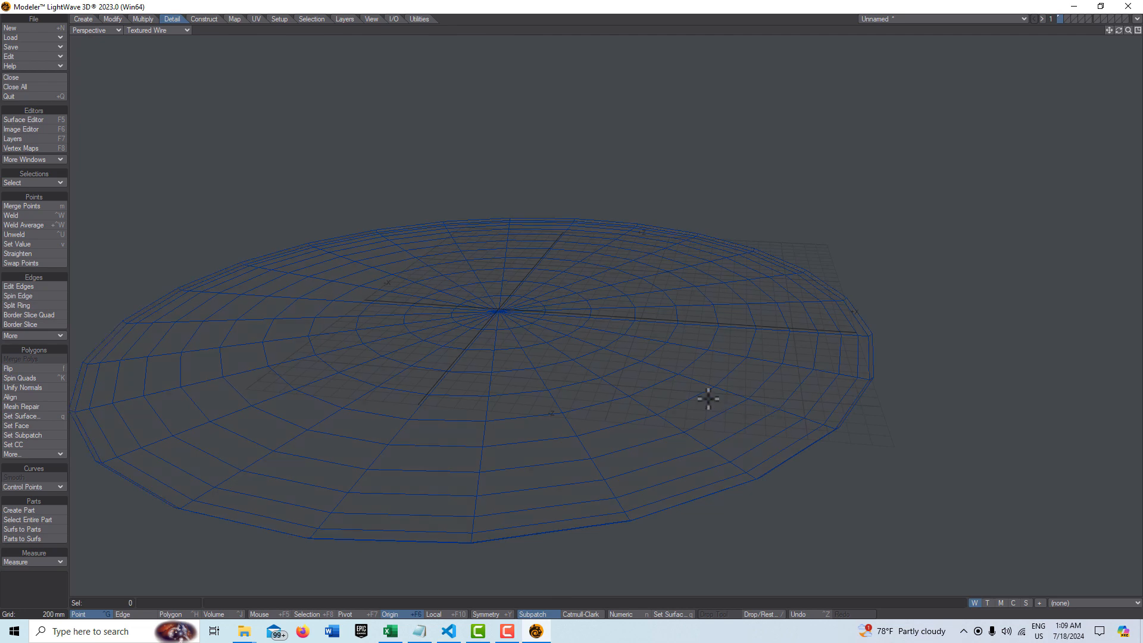
scroll(527, 319, "up", 2)
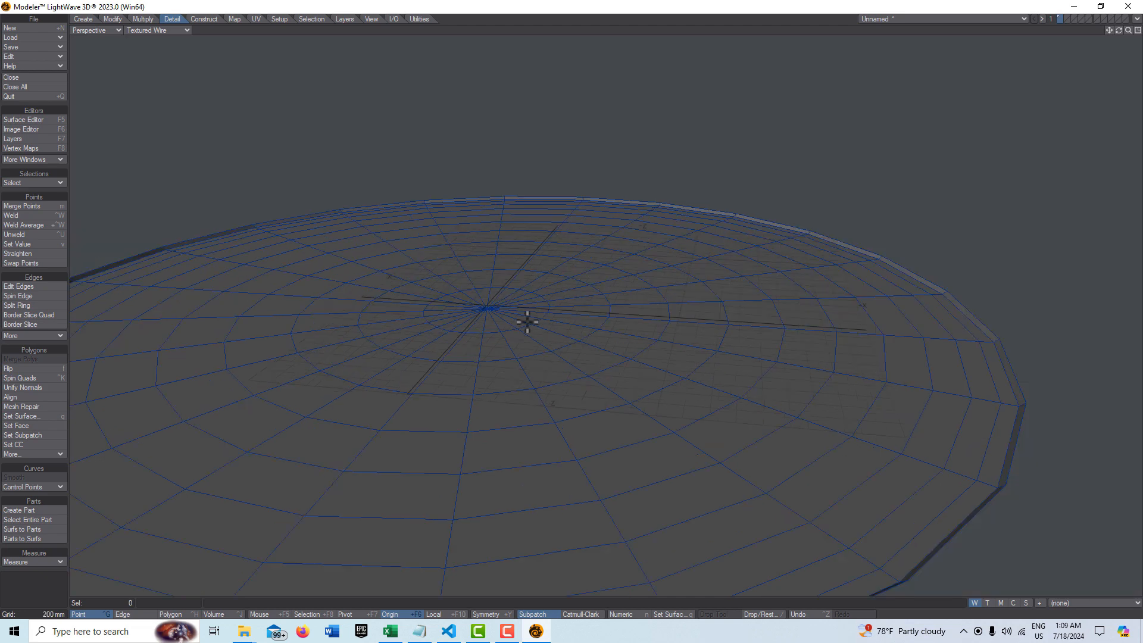
scroll(527, 322, "down", 2)
scroll(551, 260, "up", 3)
scroll(551, 261, "down", 2)
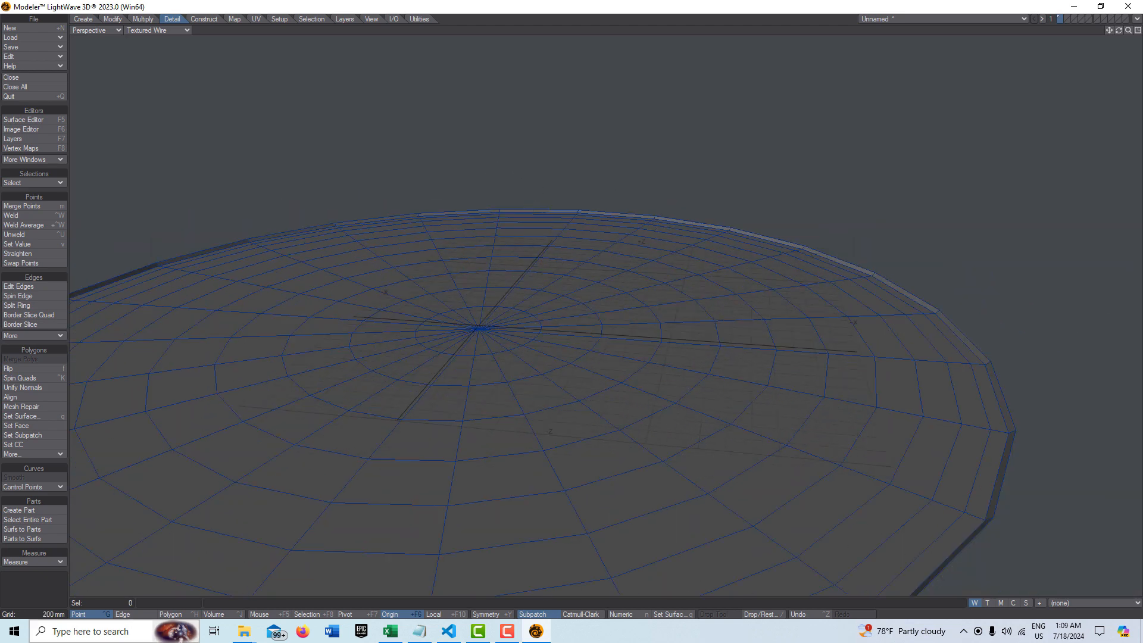
left_click(171, 614)
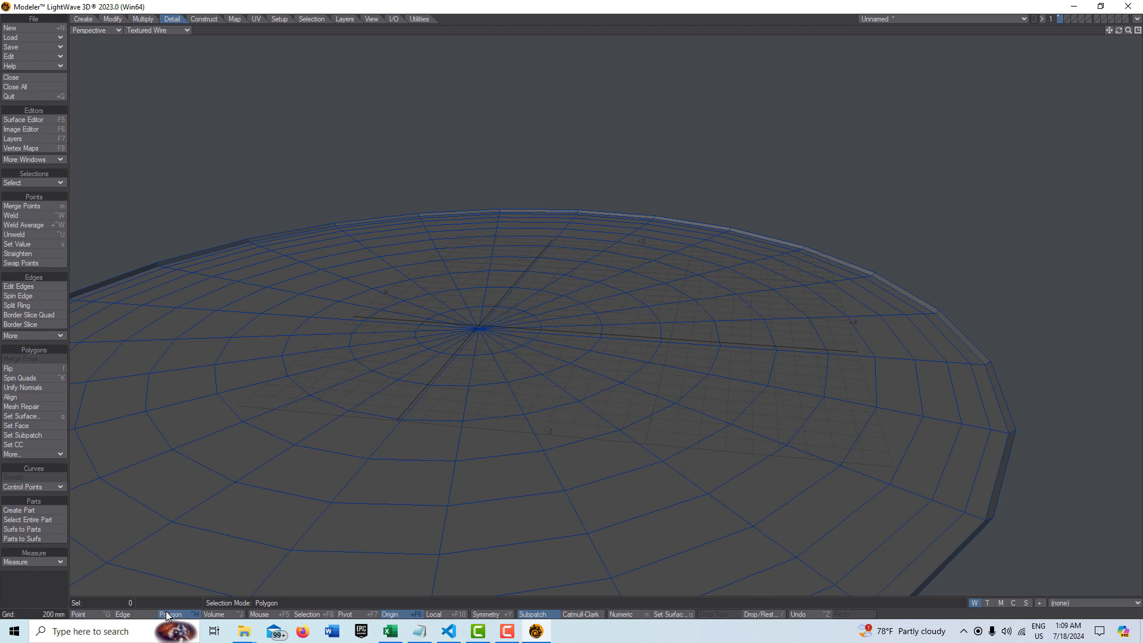
left_click(547, 211)
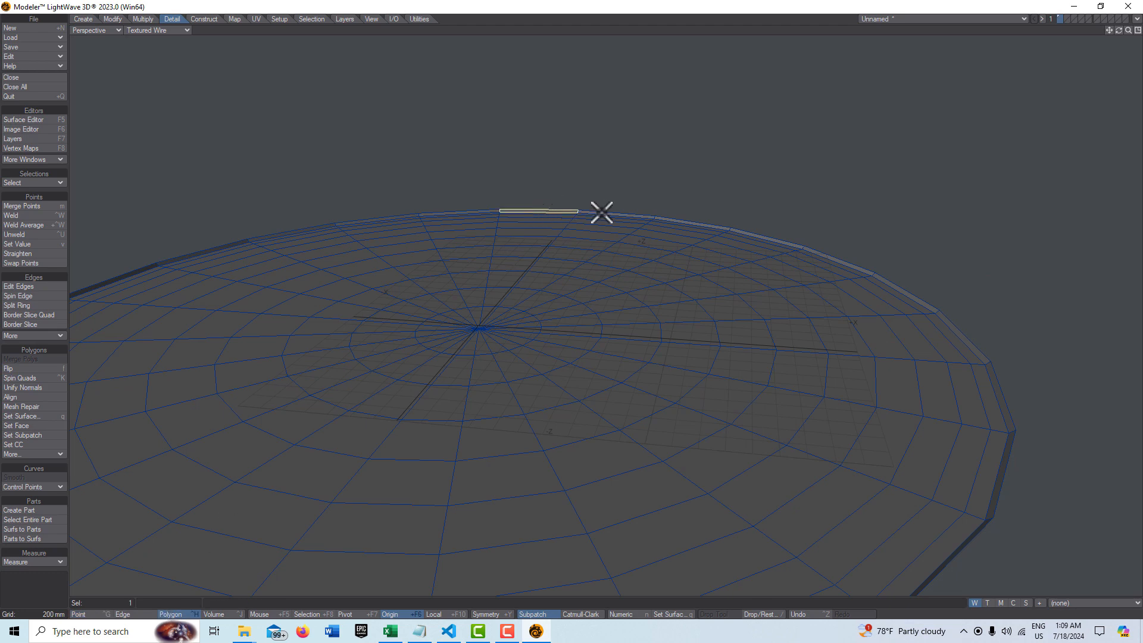
left_click(601, 212)
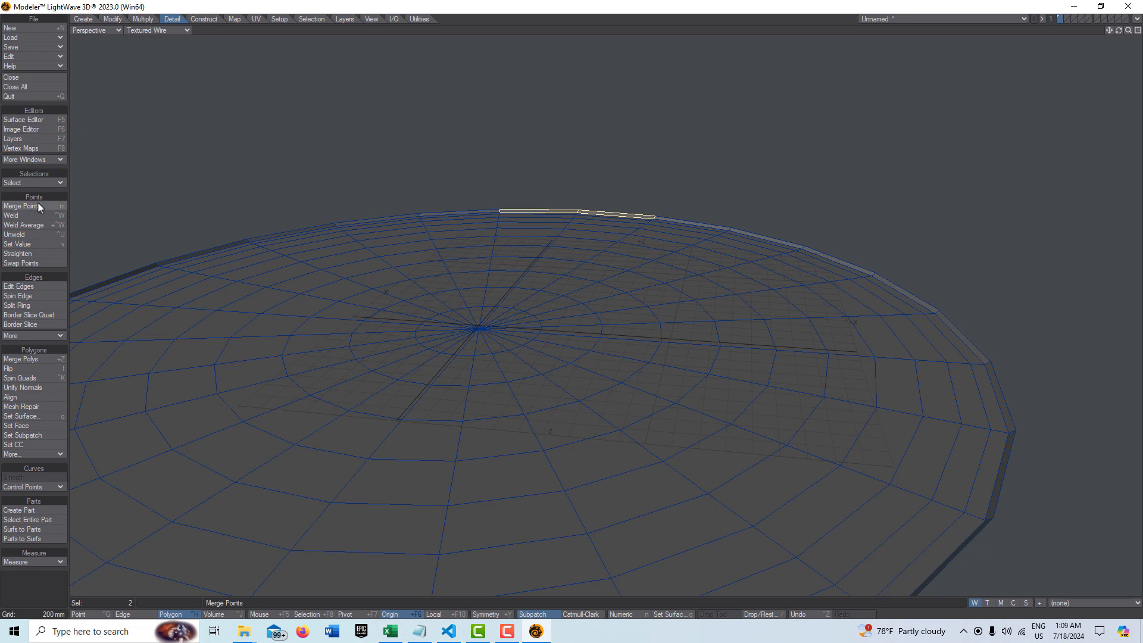
left_click(38, 181)
left_click(39, 186)
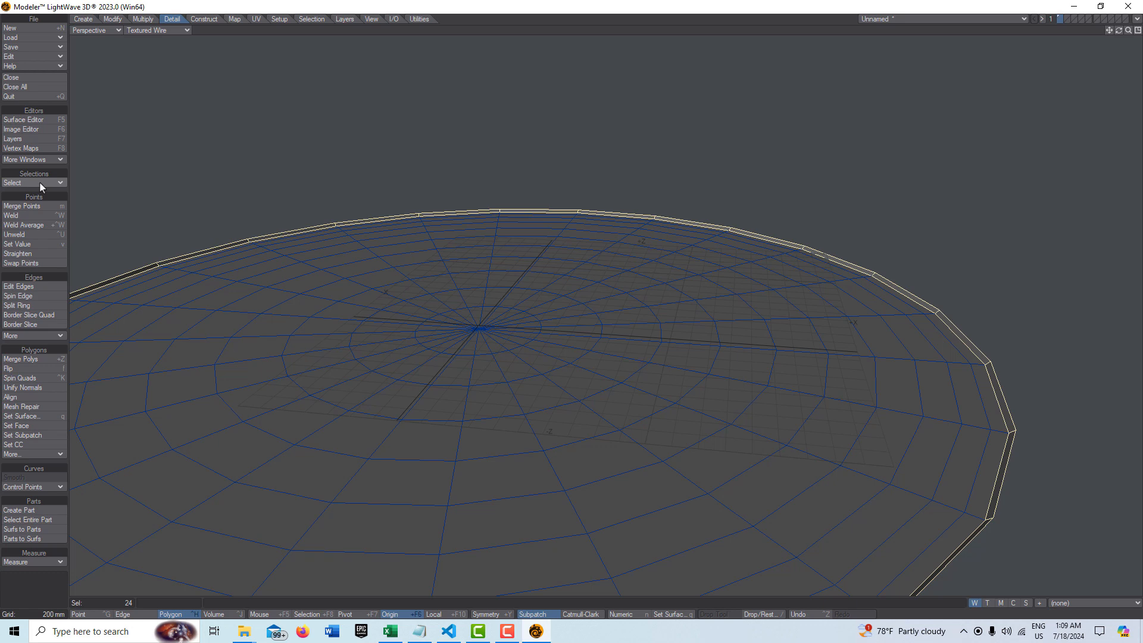
key("/")
Examine the whole flattened disc and its grid of polygons in the perspective view.
scroll(447, 317, "down", 5)
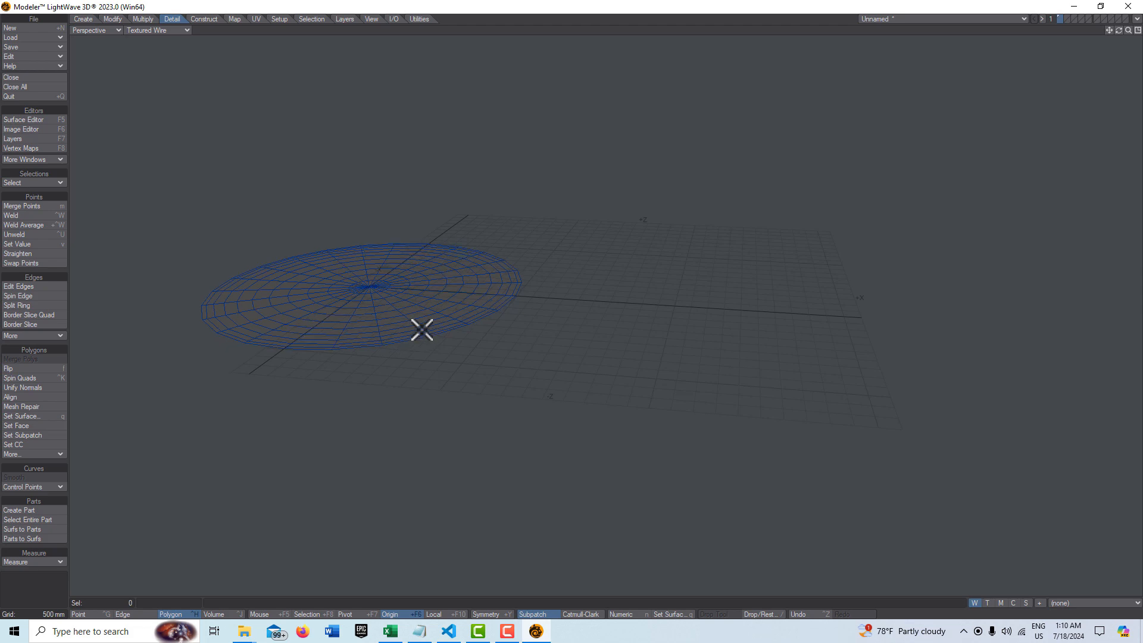
scroll(490, 340, "down", 1)
scroll(341, 274, "up", 4)
scroll(325, 291, "down", 3)
scroll(325, 292, "up", 3)
scroll(325, 293, "down", 2)
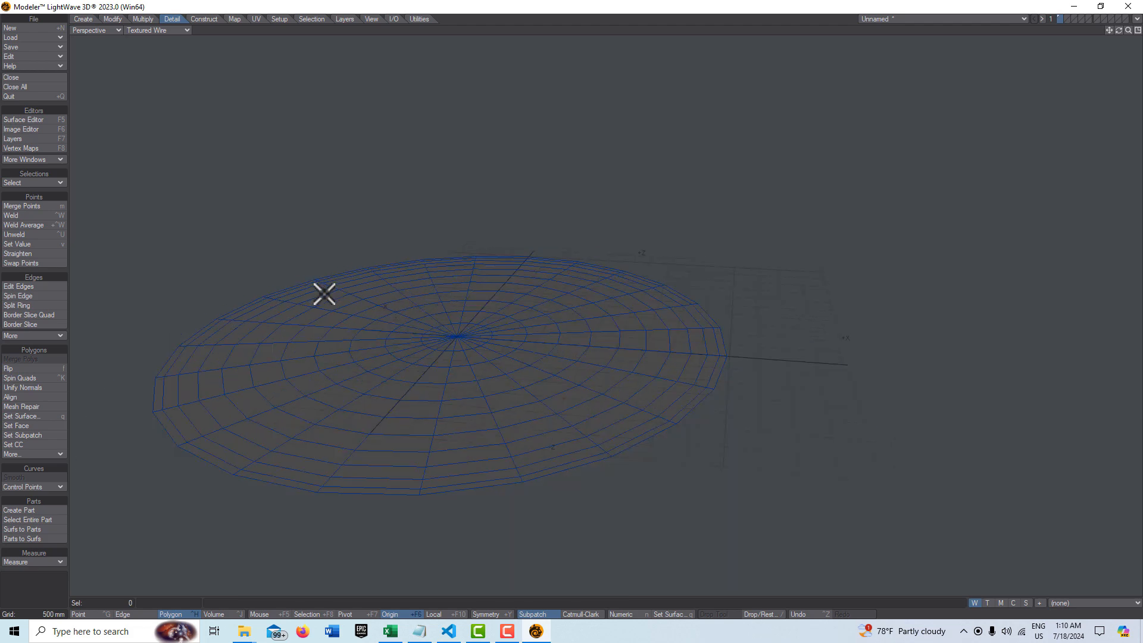
scroll(325, 295, "up", 4)
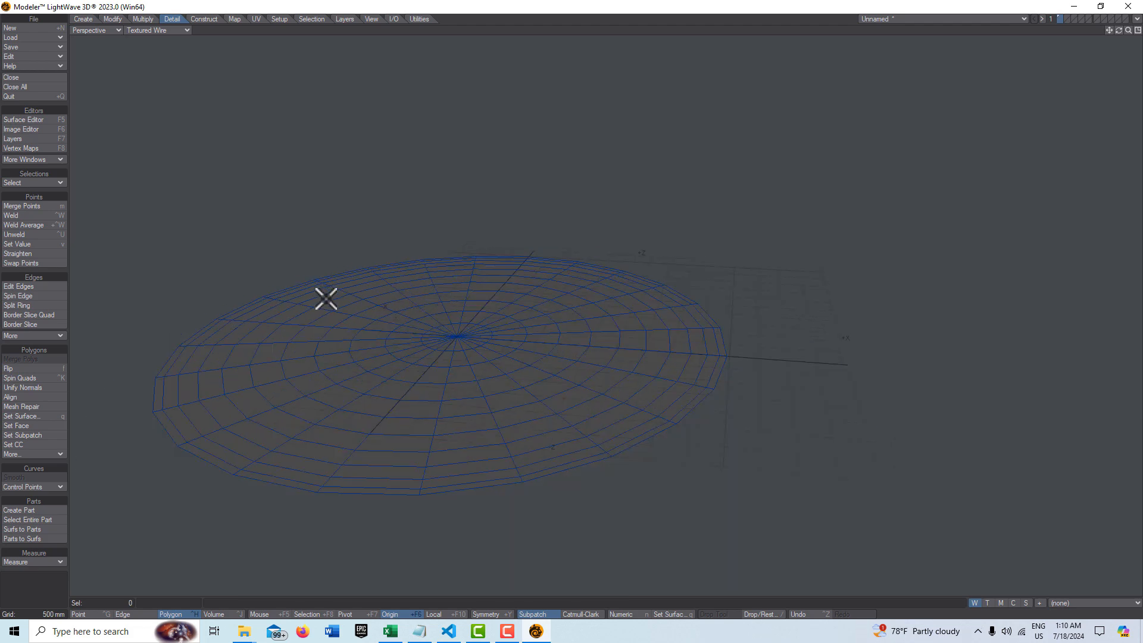
scroll(325, 299, "down", 3)
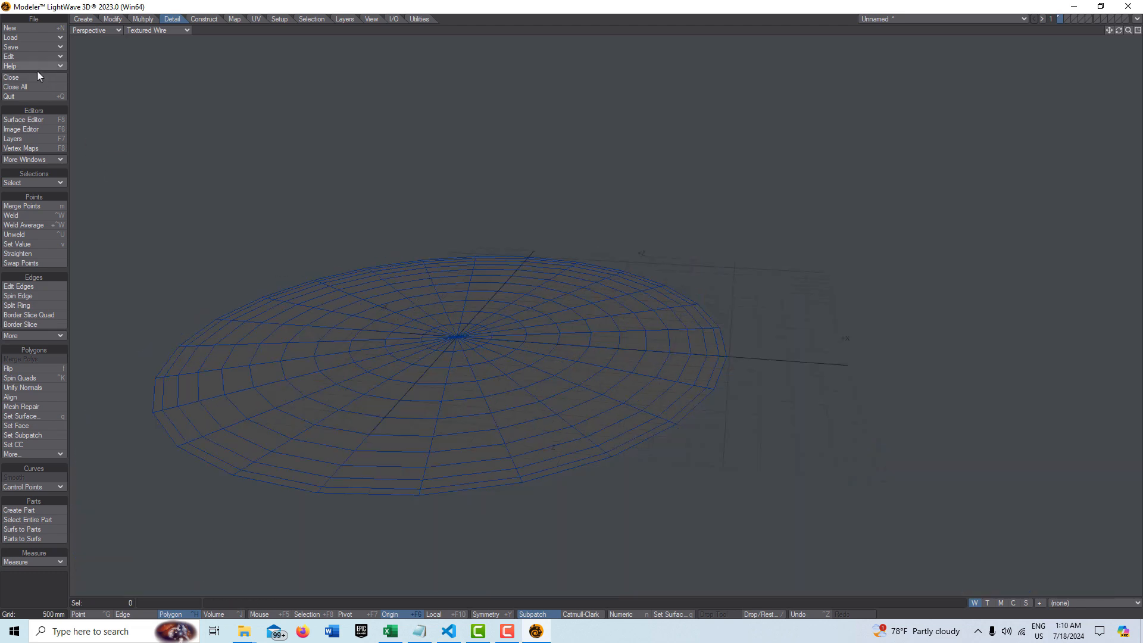
Change the Default surface's material to Standard, enable smoothing and set specular to 0%.
left_click(49, 119)
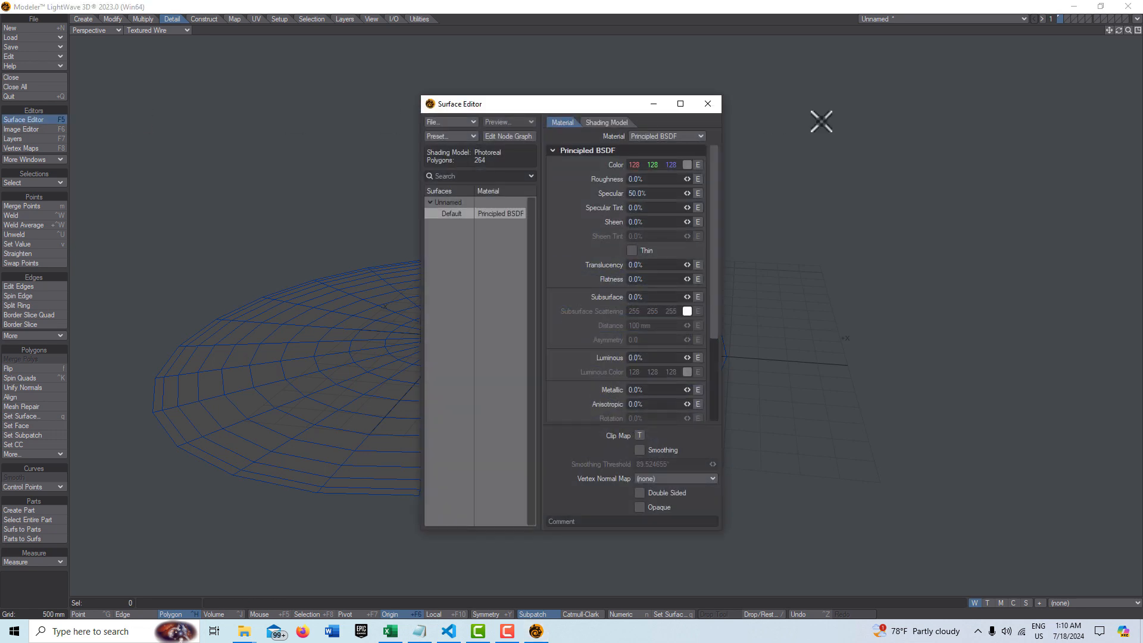
left_click(692, 137)
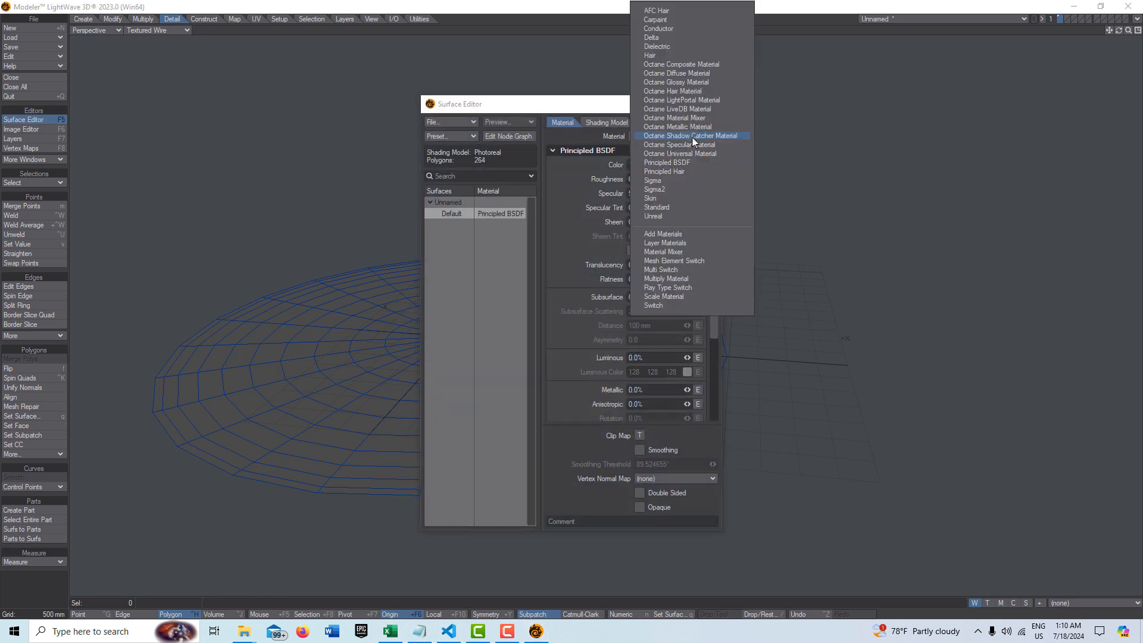
left_click(666, 209)
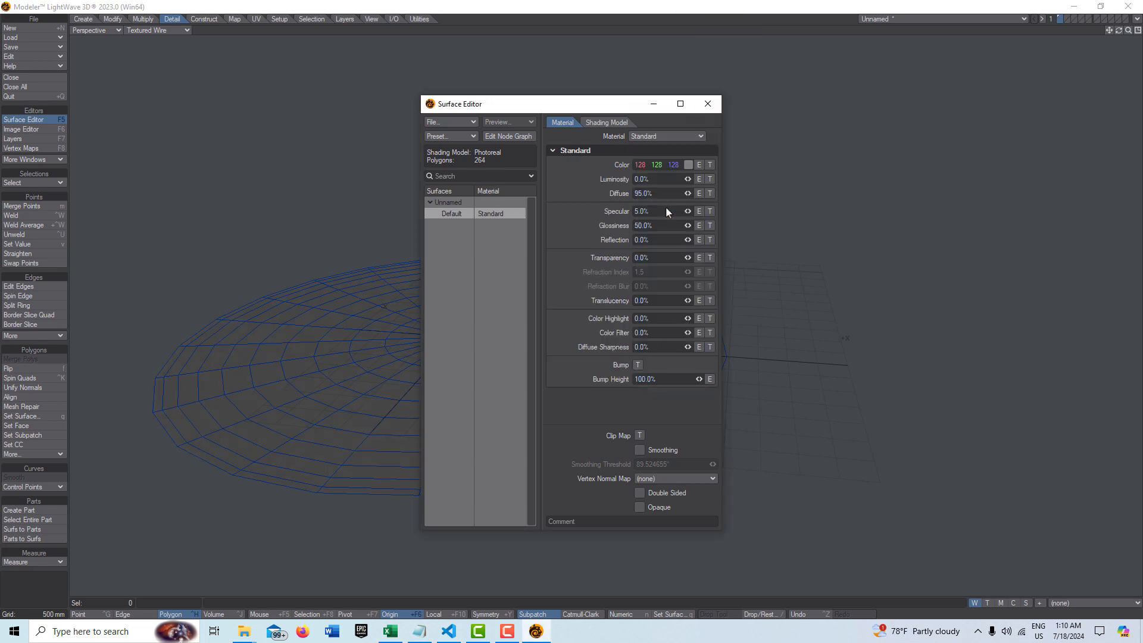
left_click(640, 451)
left_click(636, 212)
type("0")
key("Tab")
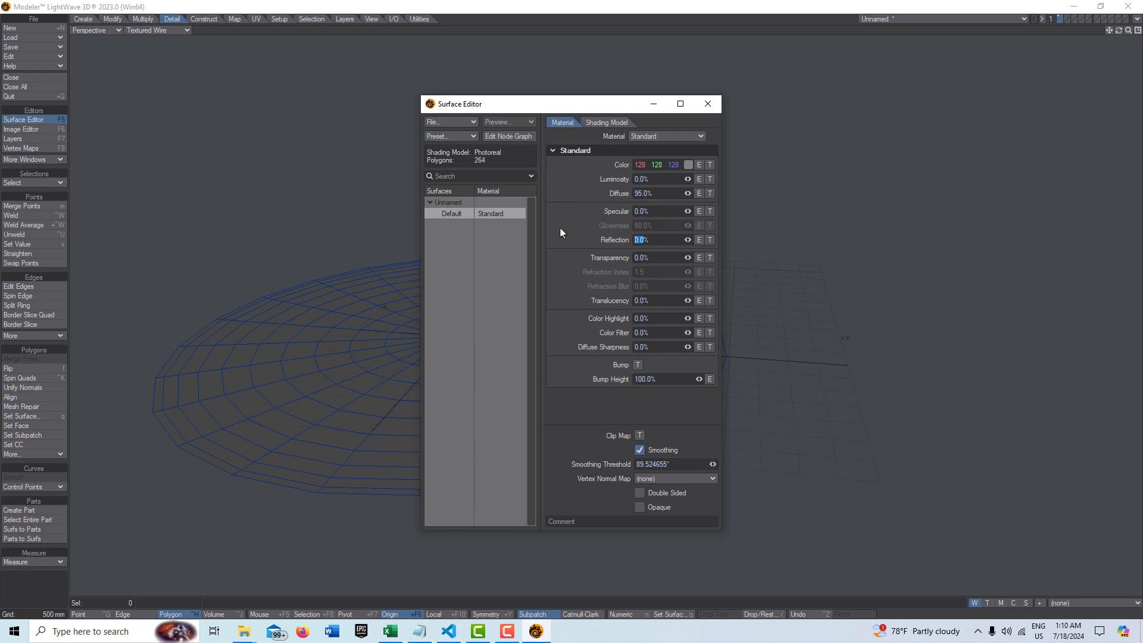
Set the Default surface's diffuse value to 10% and minimize the Surface Editor.
left_click(680, 194)
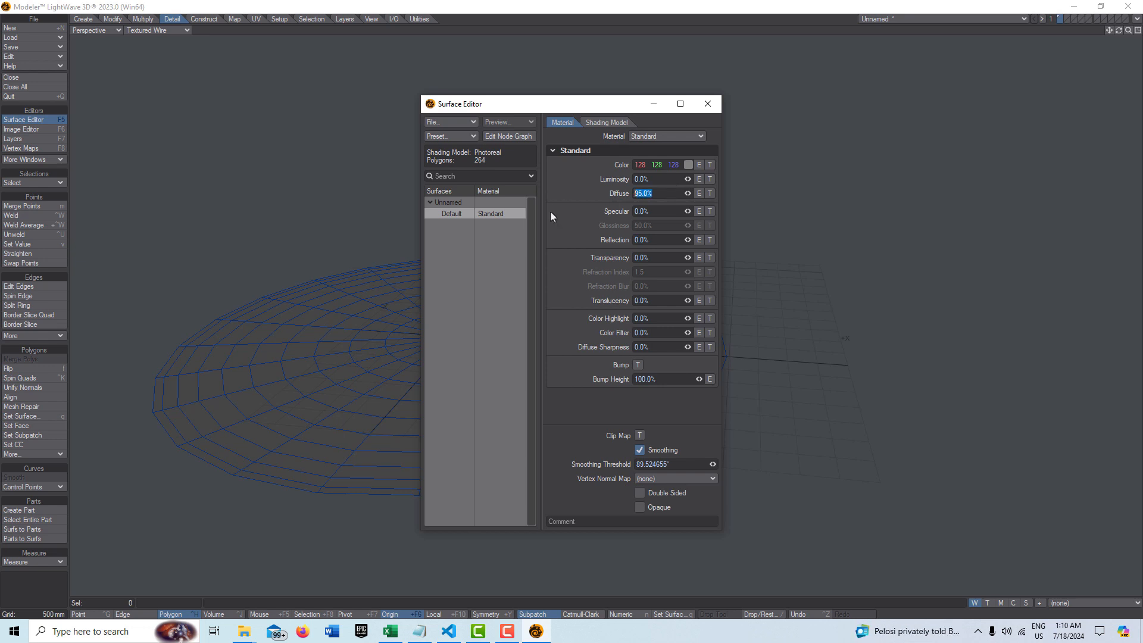
type("10")
key("Tab")
left_click(653, 107)
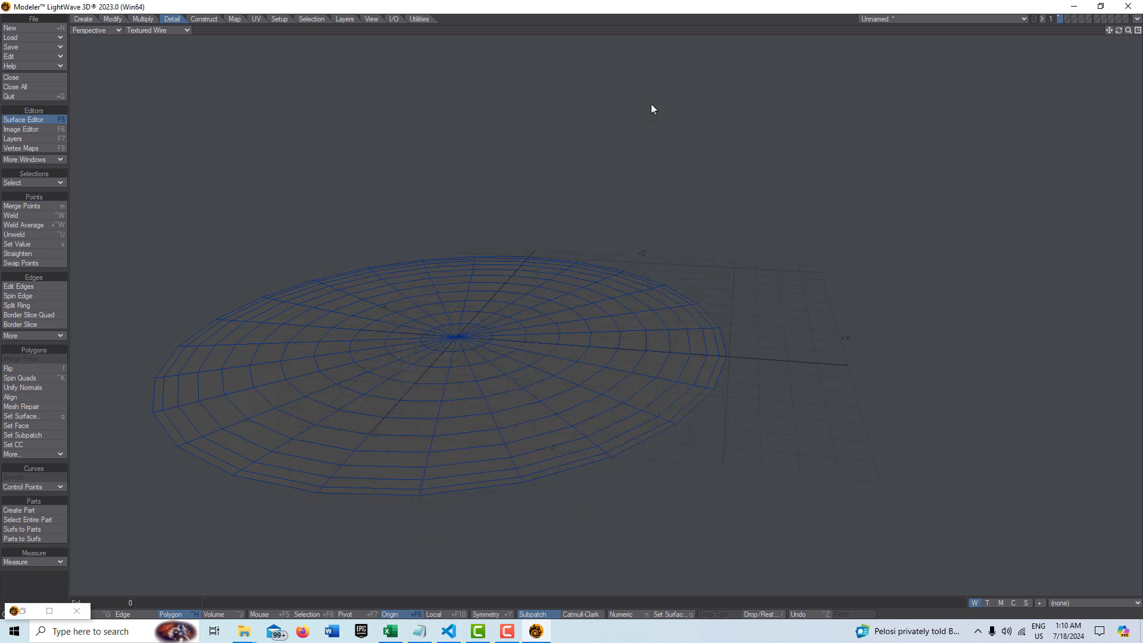
Save the flattened disc object as floor2 in the Documents folder.
left_click(1136, 20)
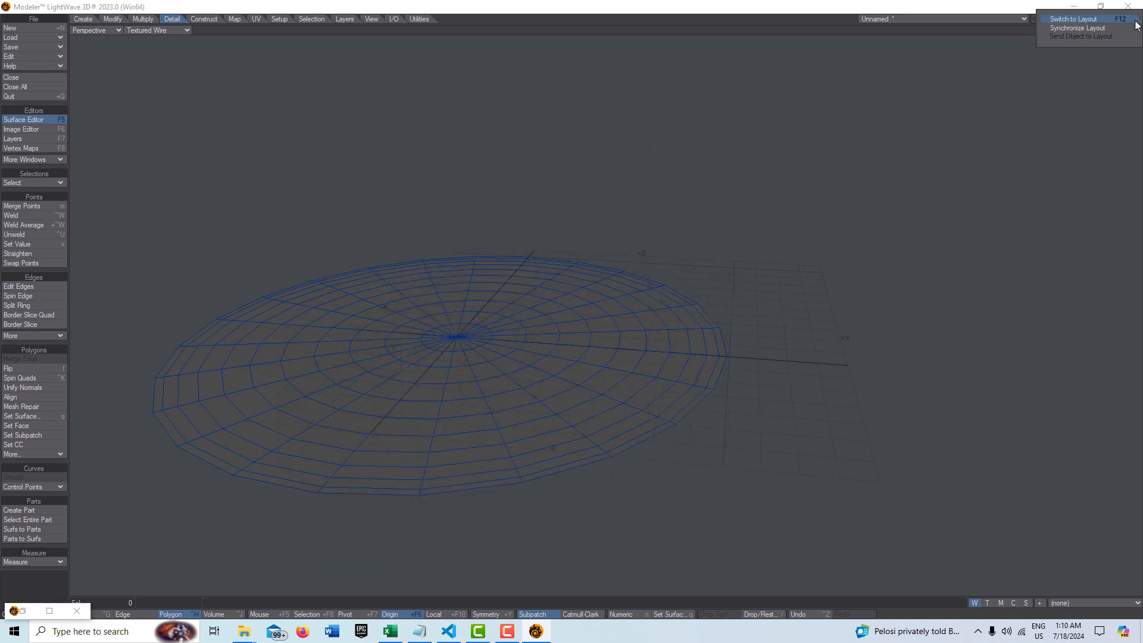
left_click(42, 46)
left_click(42, 47)
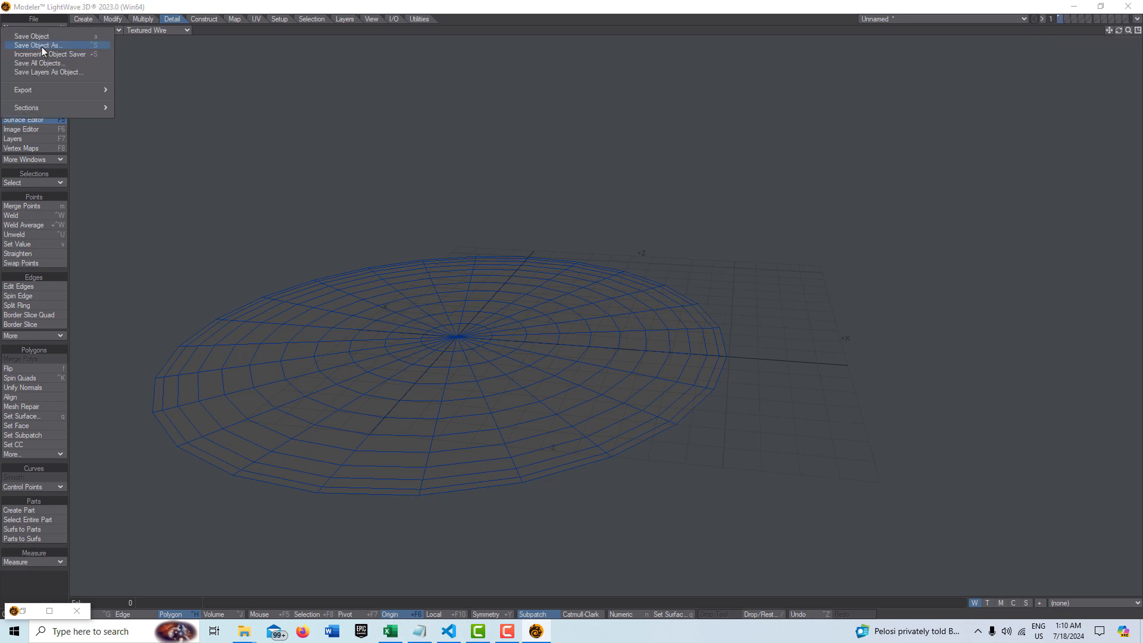
left_click(41, 47)
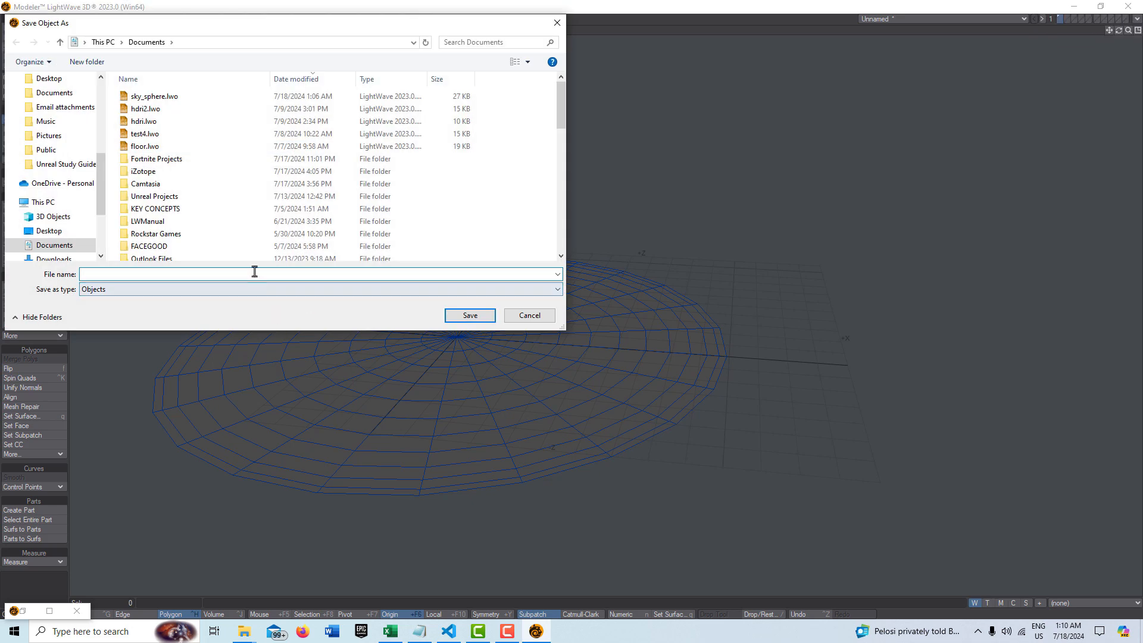
type("floor2")
left_click(471, 315)
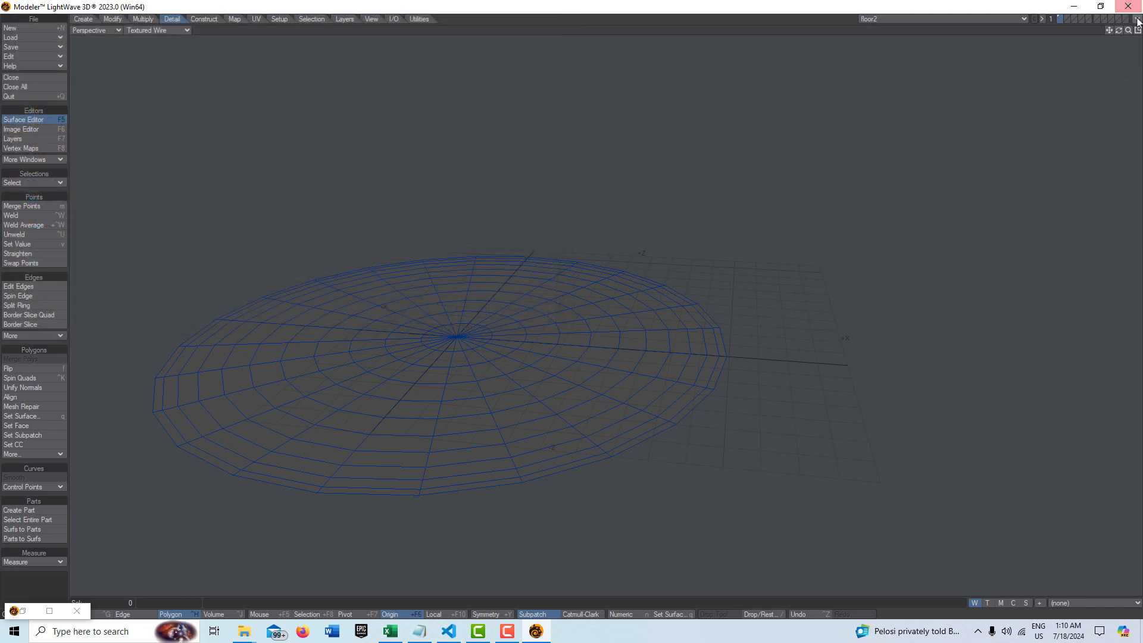
Send the floor2 object to Layout, show it in the Perspective view and activate the Stretch tool.
left_click(1137, 20)
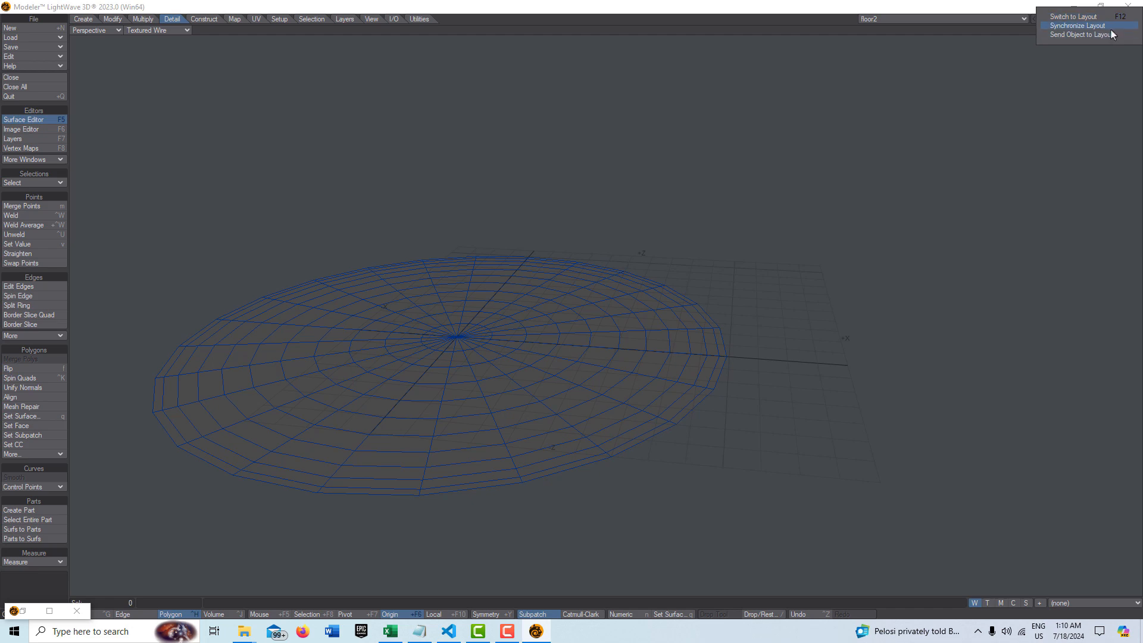
left_click(1111, 36)
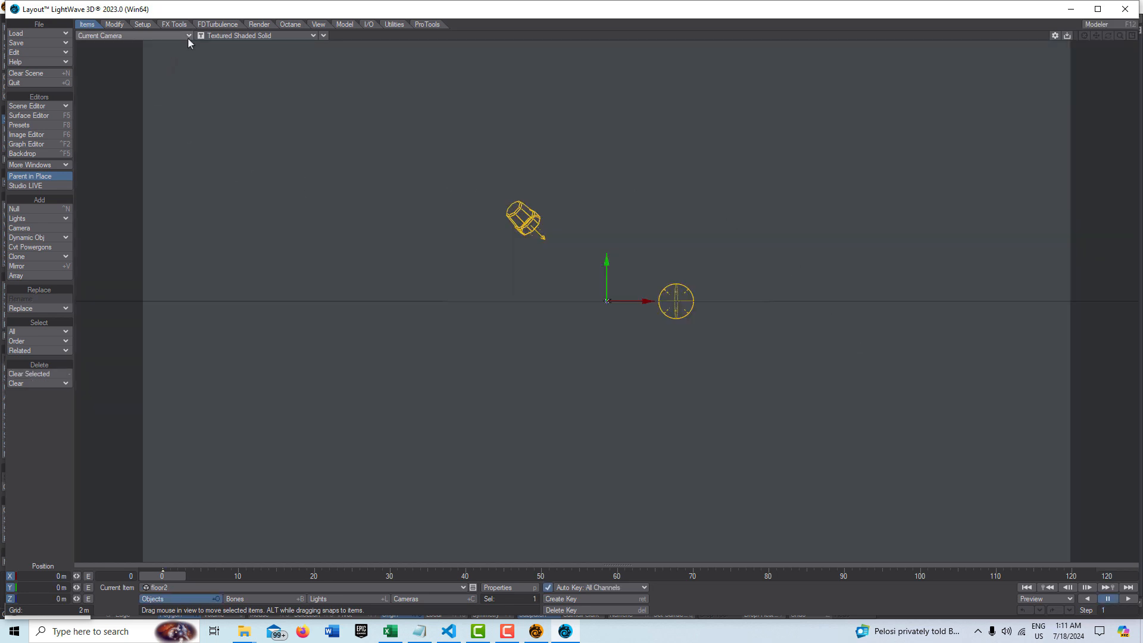
left_click(188, 38)
left_click(185, 82)
key("h")
key("shift+h")
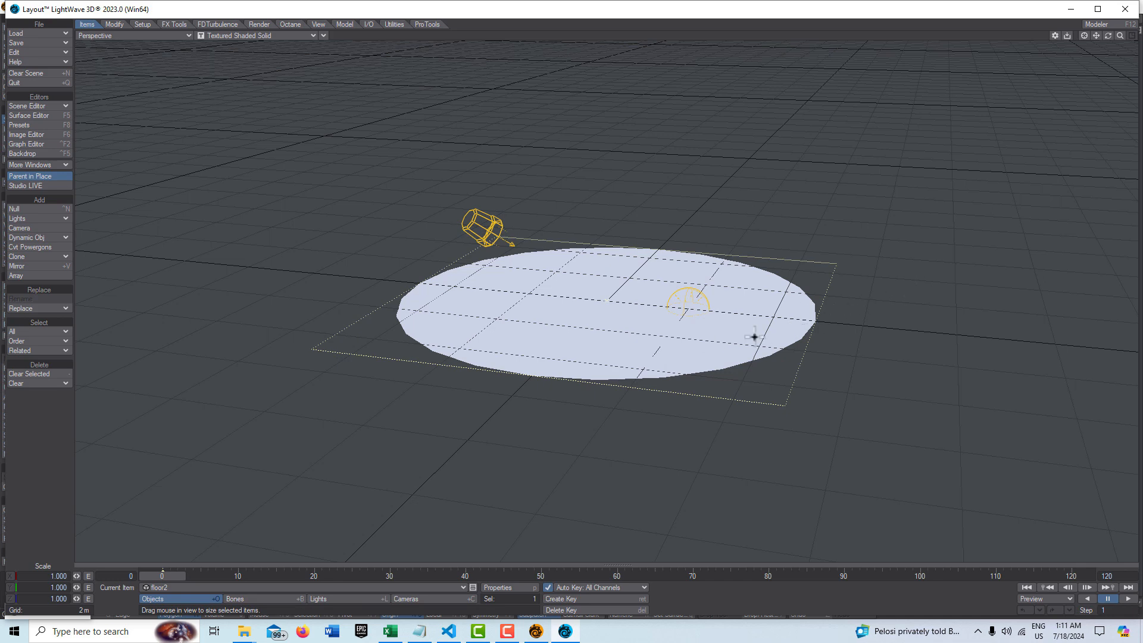
key("h")
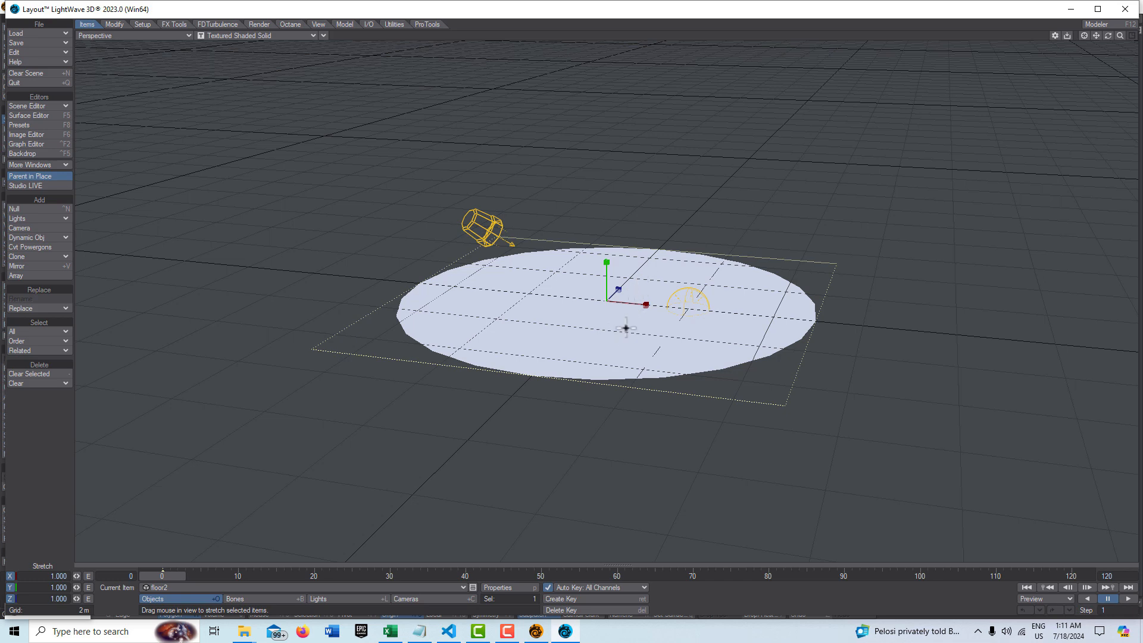
Turn off Self Shadow in floor2's render properties, leaving Cast Shadow enabled, and minimize Object Properties.
left_click(510, 588)
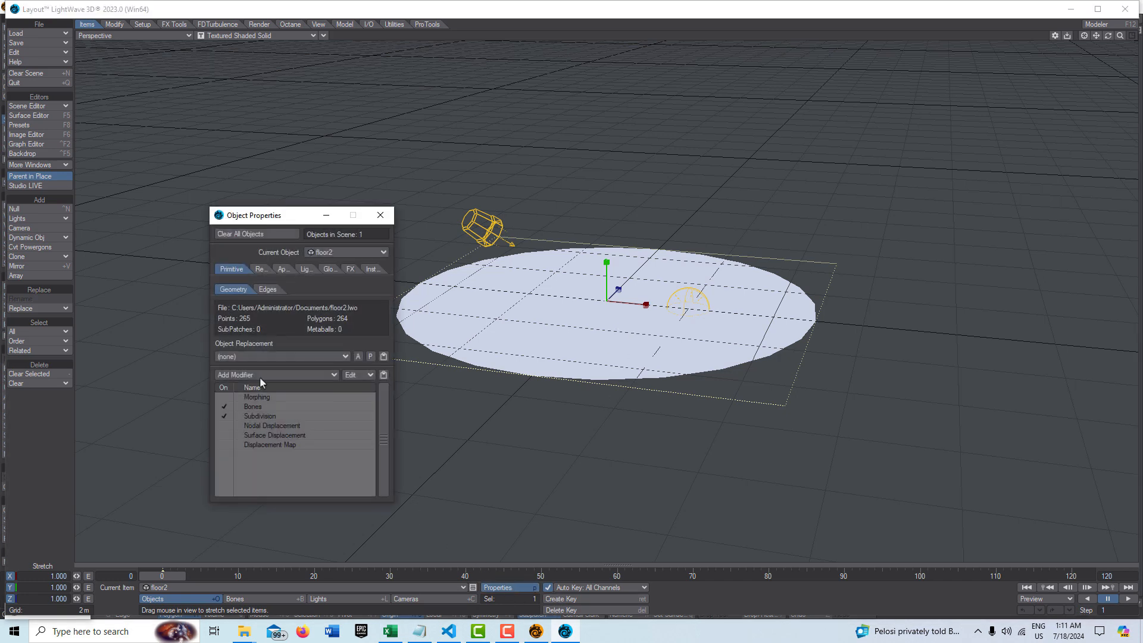
left_click(262, 269)
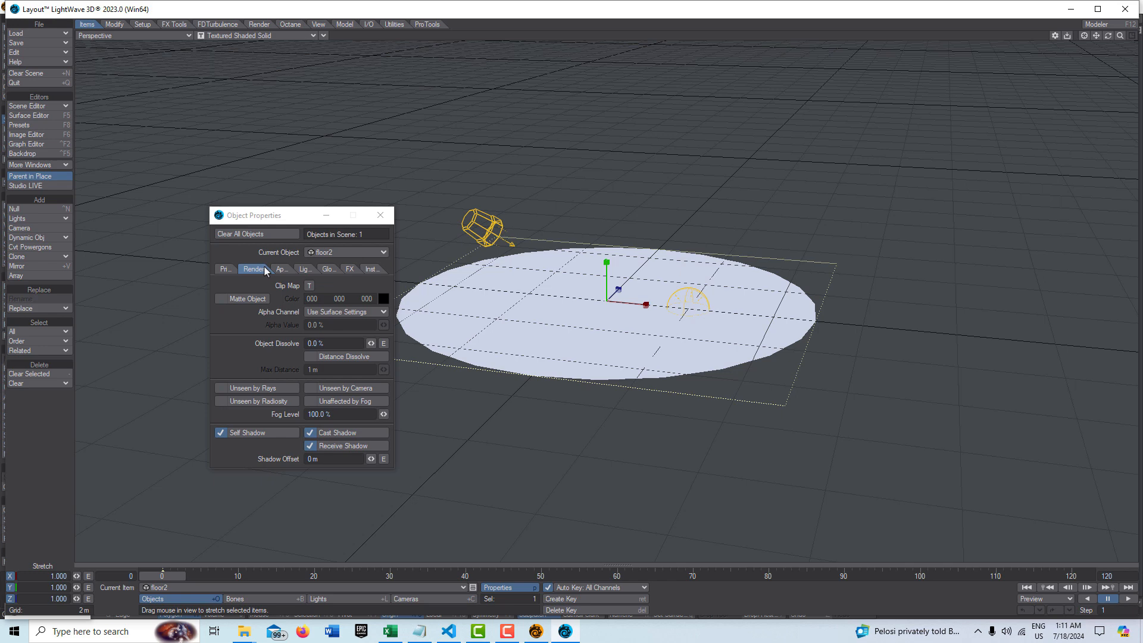
left_click(304, 272)
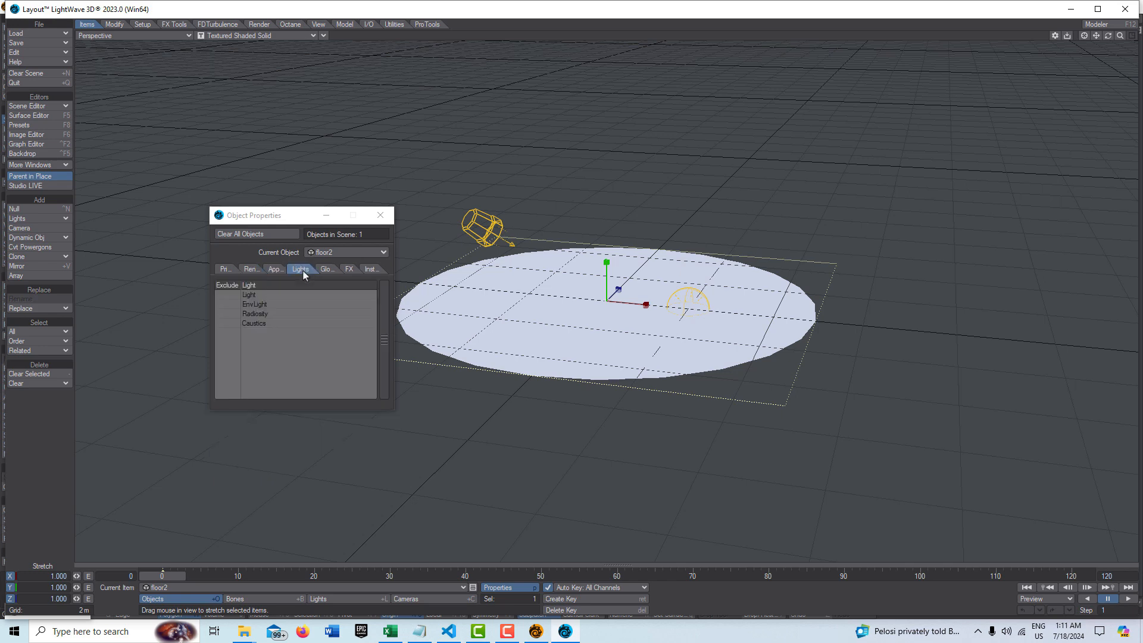
left_click(250, 269)
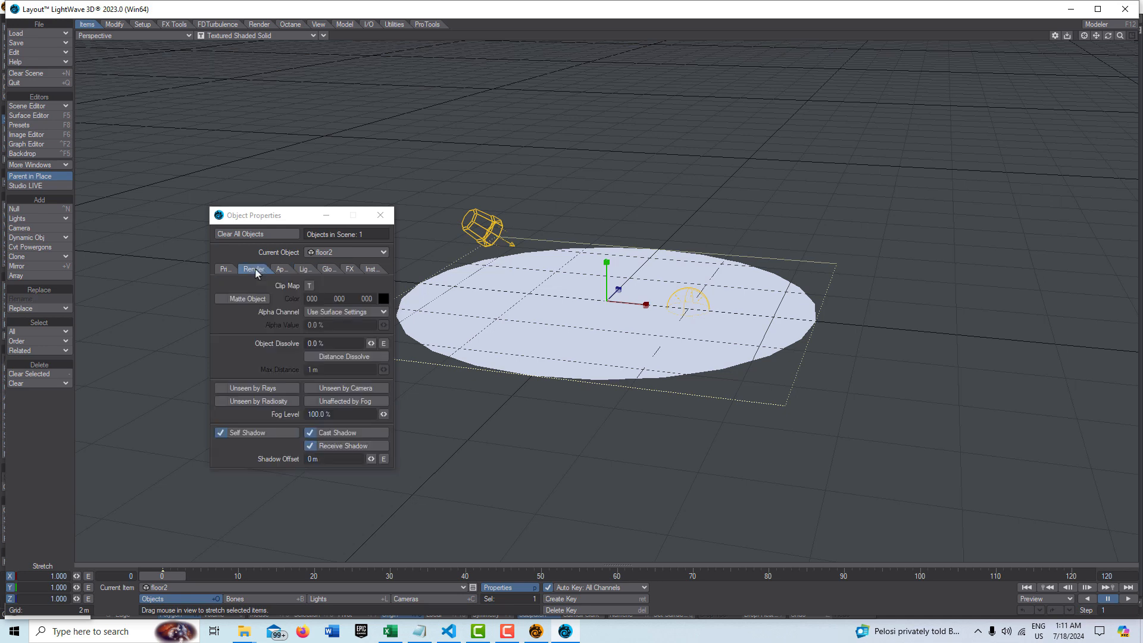
left_click(309, 433)
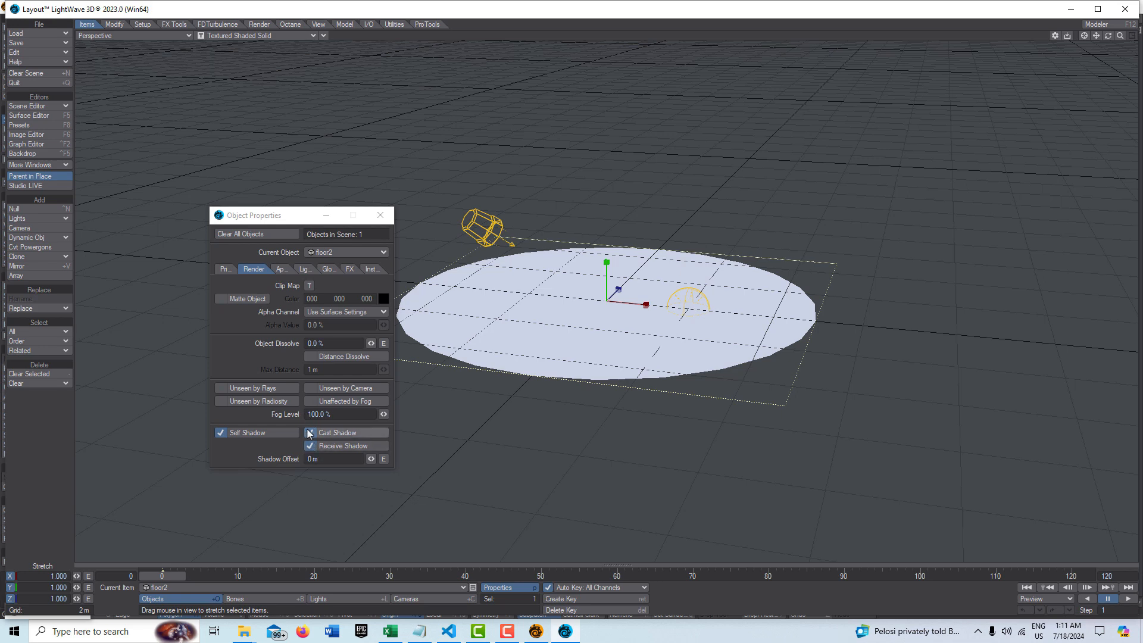
left_click(315, 435)
left_click(224, 433)
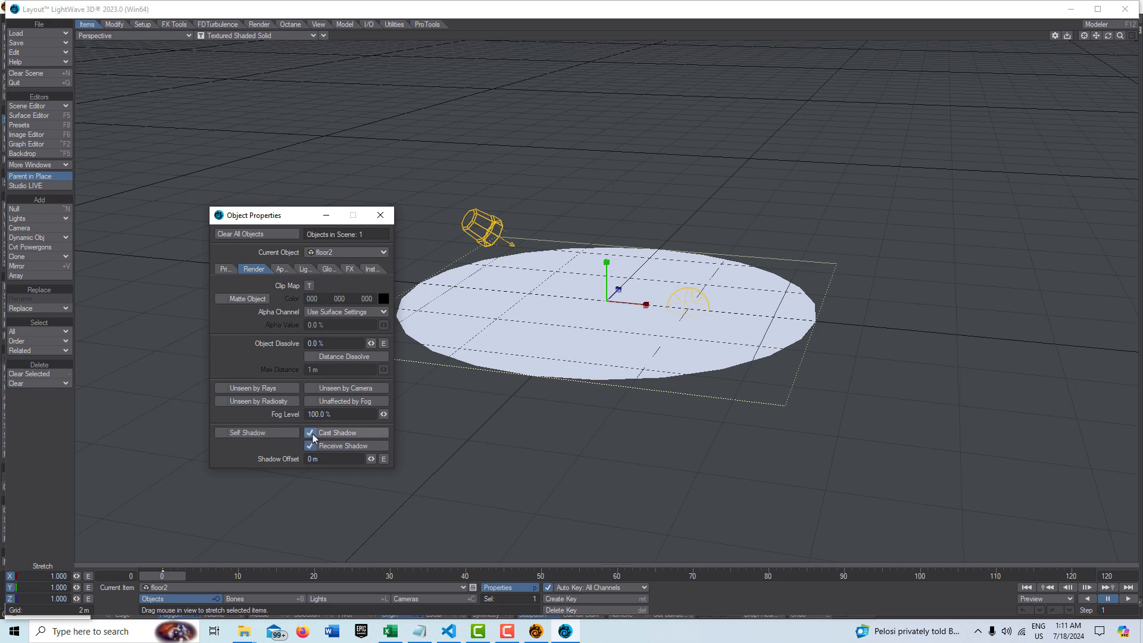
left_click(326, 216)
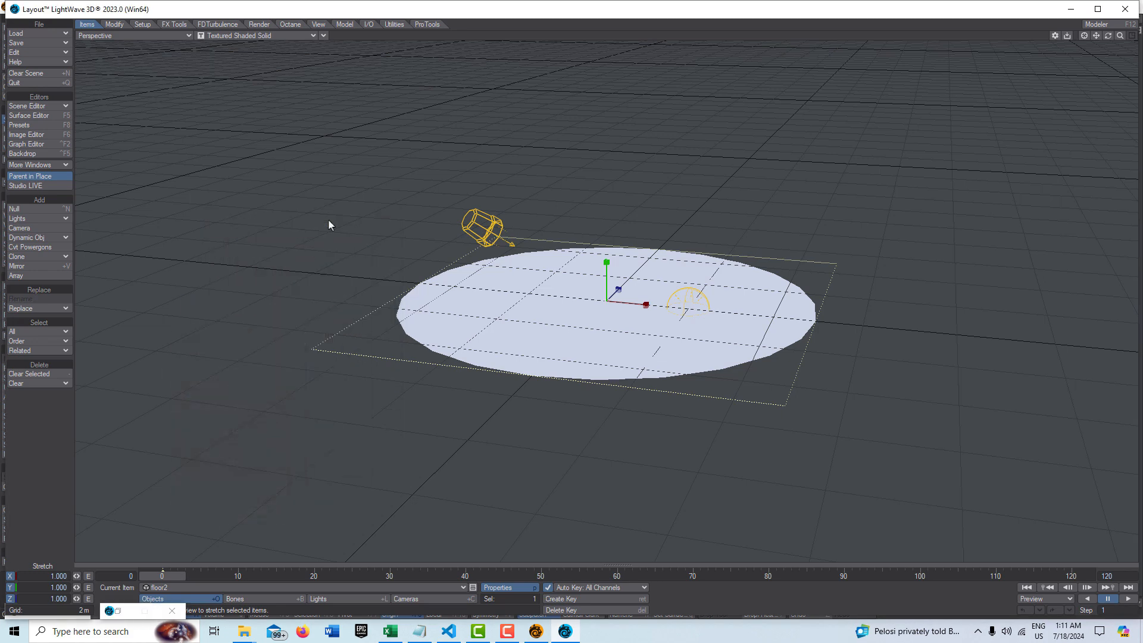
Open the node graph of floor2's Default surface, separate the Standard node and delete the Principled BSDF node.
left_click(41, 118)
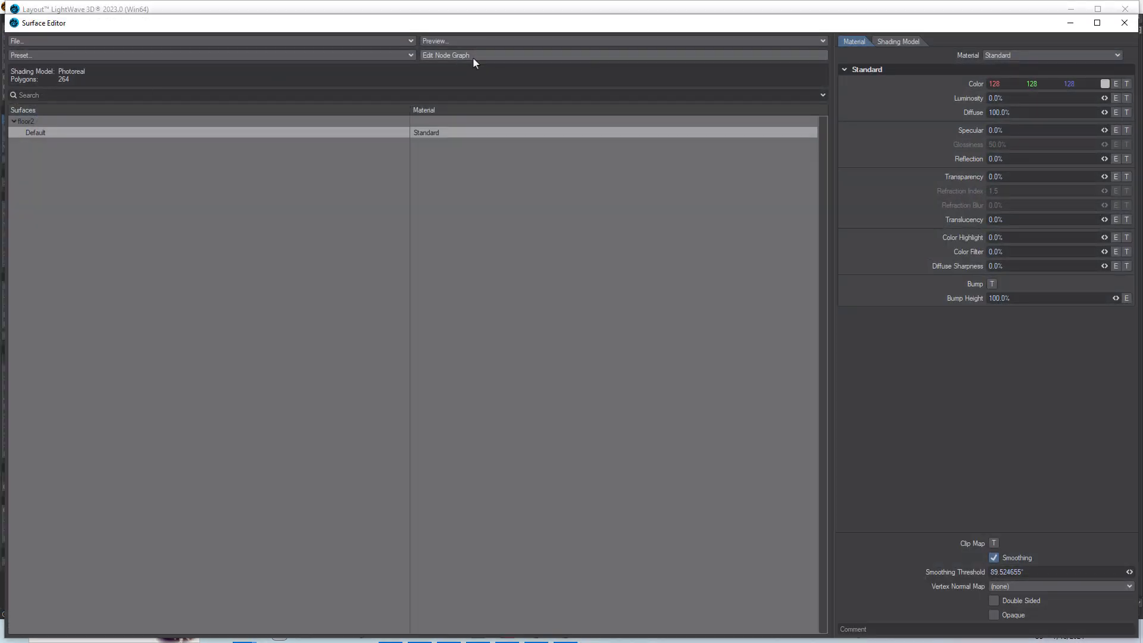
left_click(473, 57)
left_click_drag(362, 236, 472, 287)
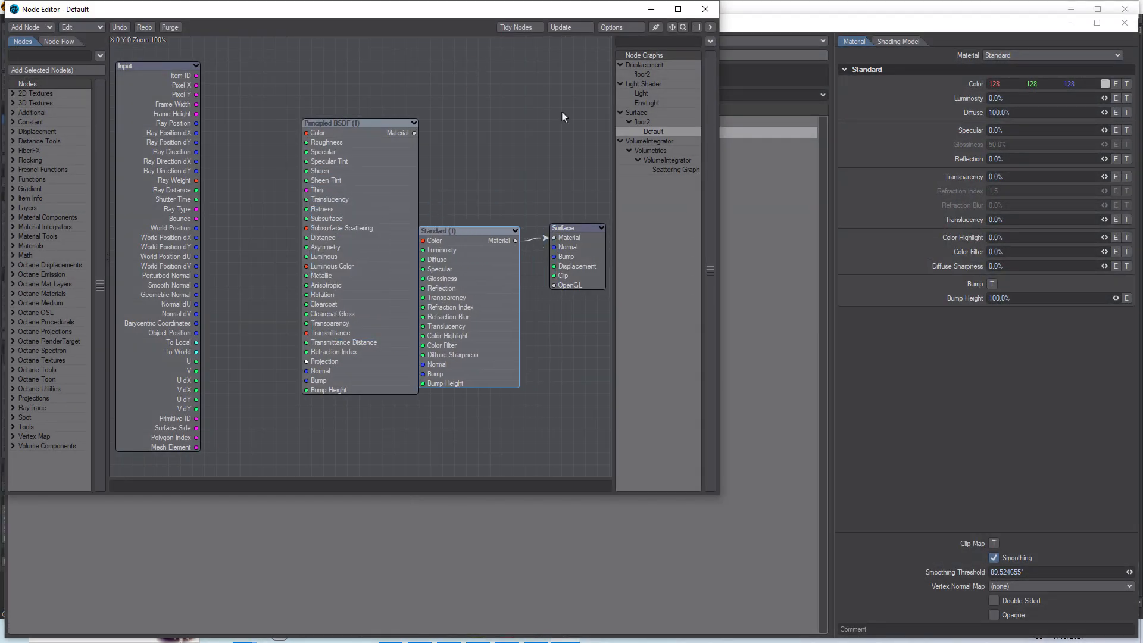
left_click(352, 187)
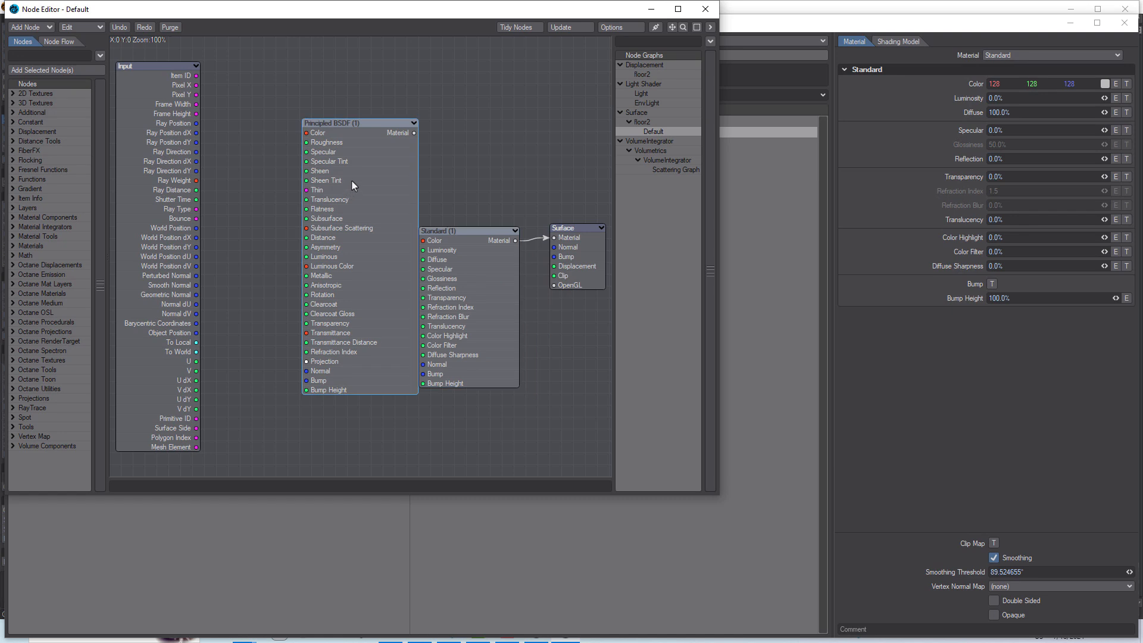
key("Delete")
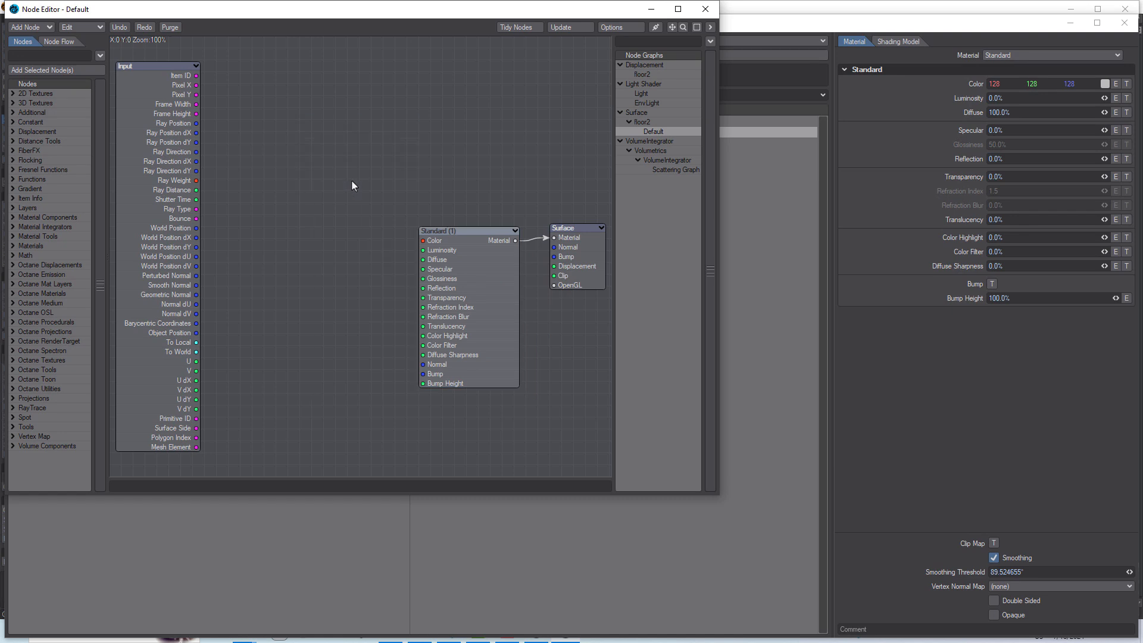
Add a 2D Textures Image node to the Default surface's graph and load the lonely_road_afternoon_8k image into it.
left_click(81, 56)
type("image")
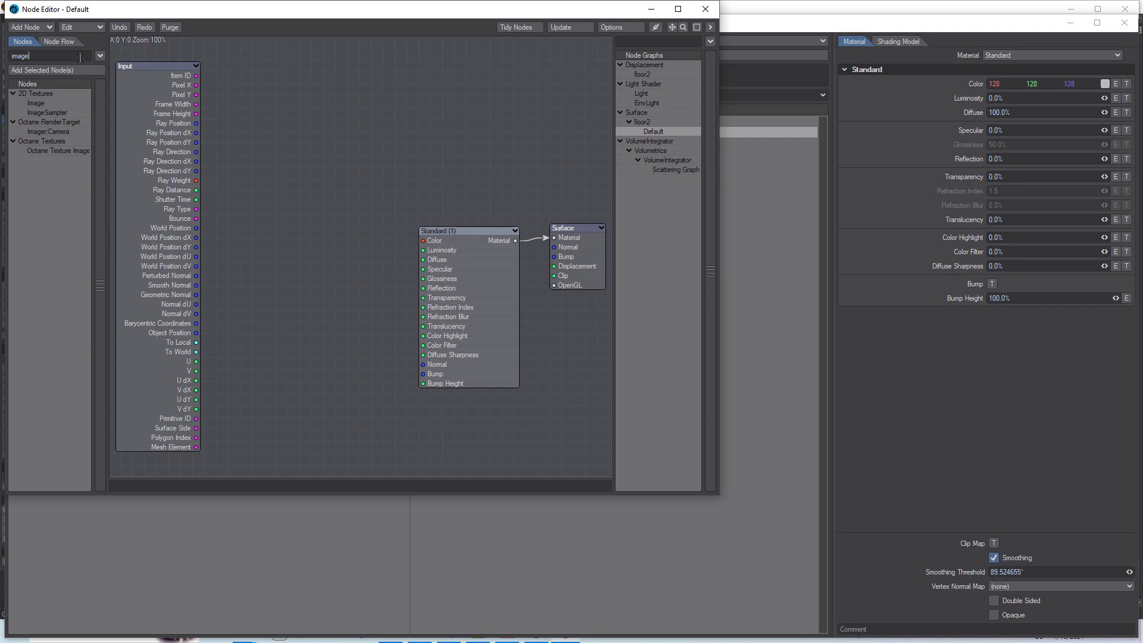
left_click_drag(65, 104, 317, 210)
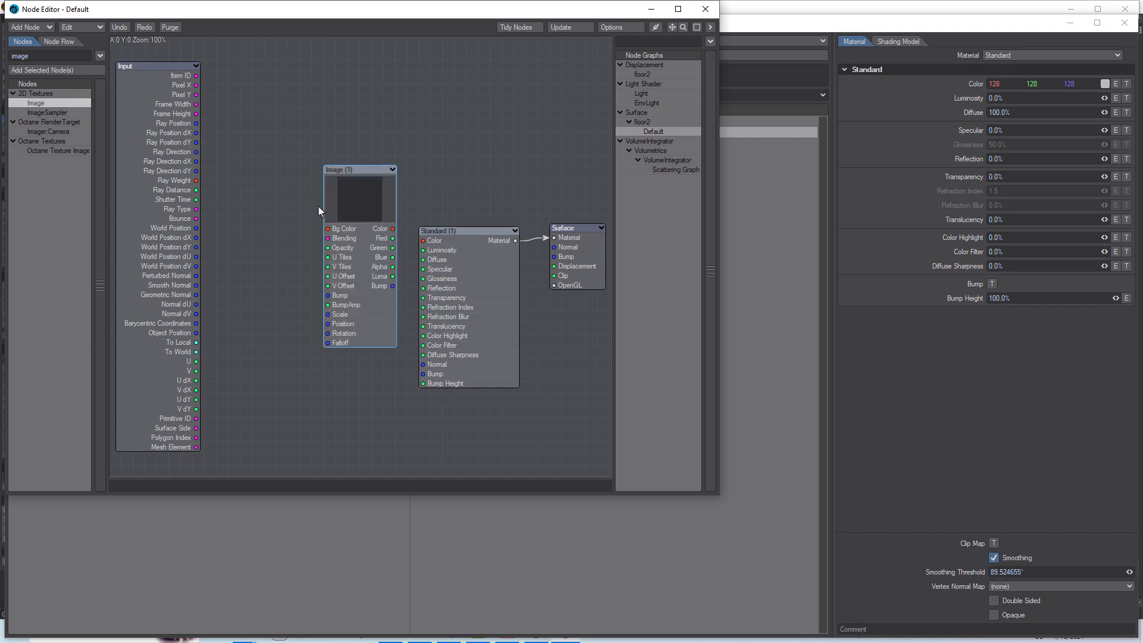
double_click(377, 203)
left_click(631, 173)
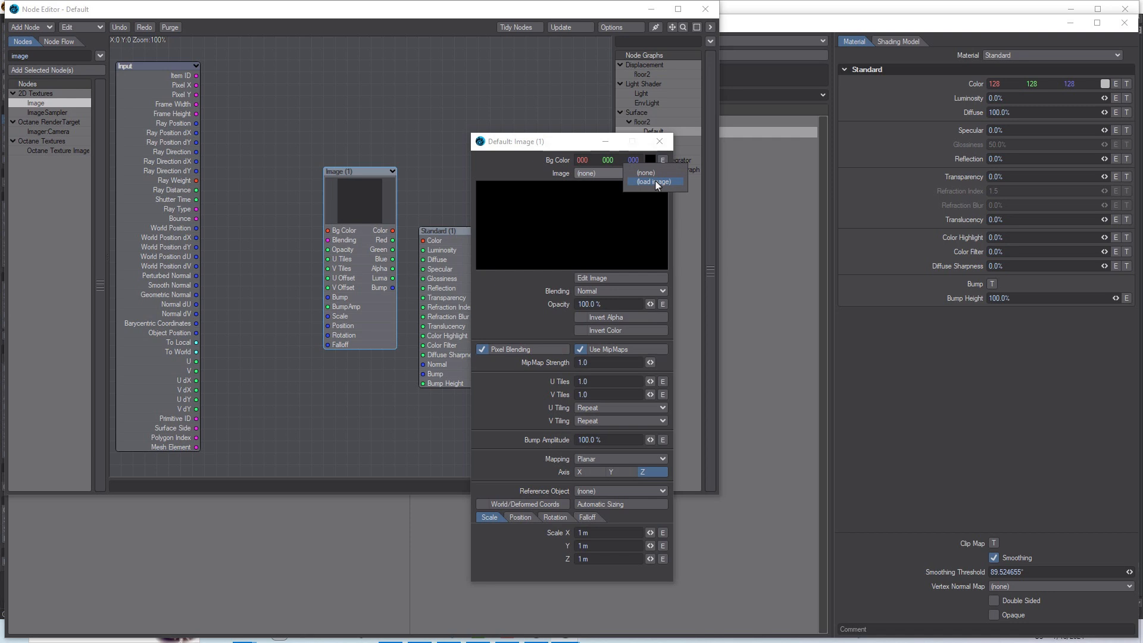
left_click(654, 182)
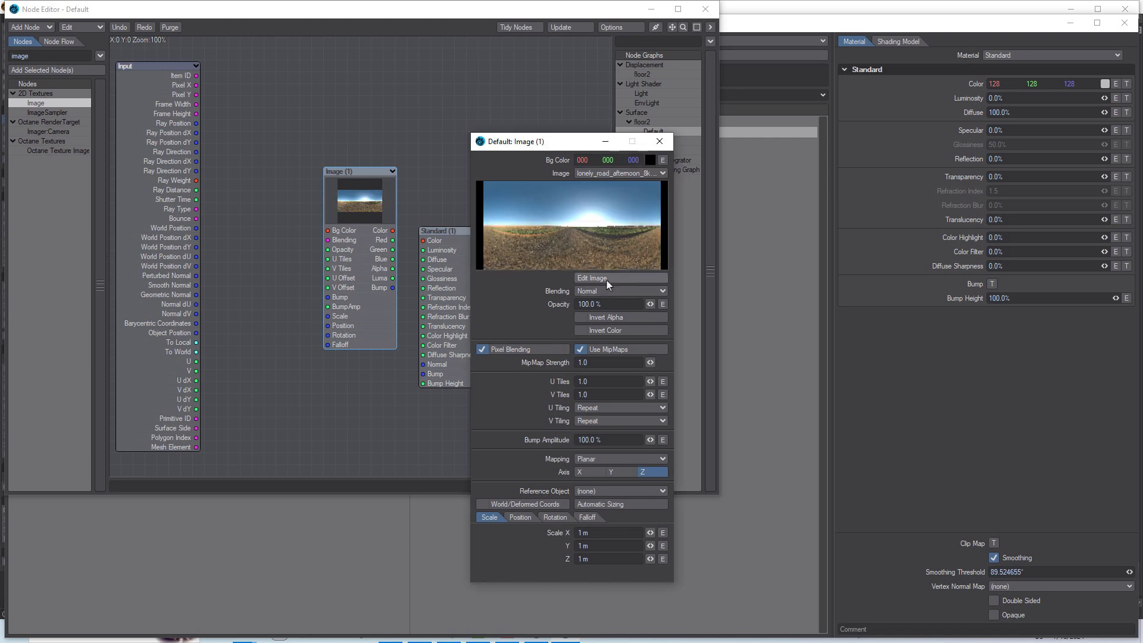
Set the lonely_road_afternoon_8k image's RGB color space to Linear and minimize the Image Editor.
left_click(621, 278)
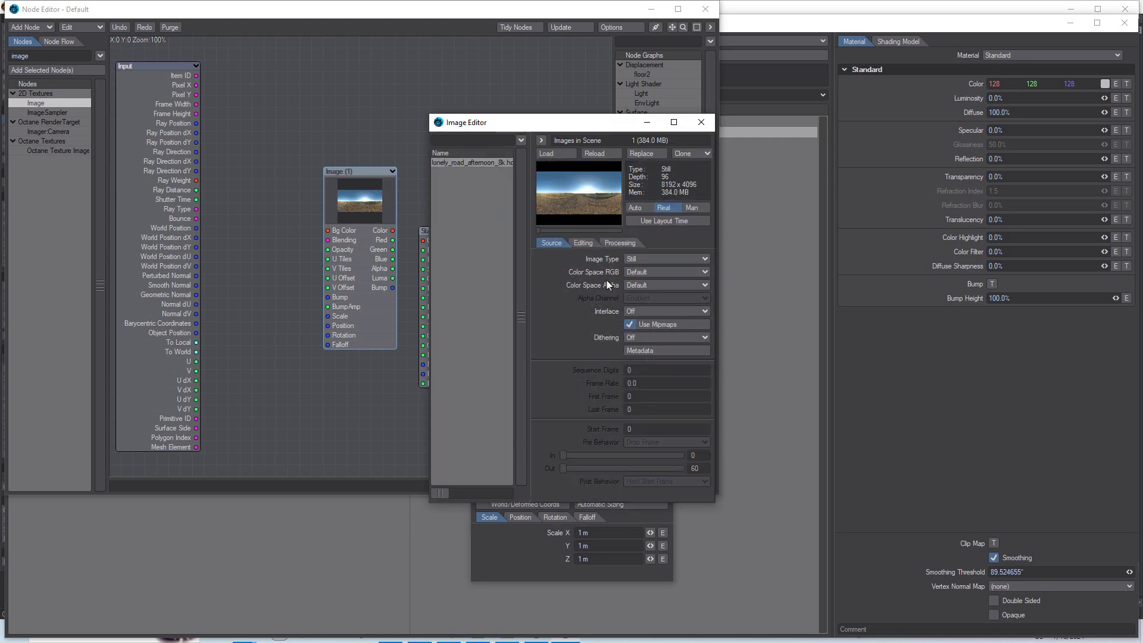
left_click(700, 273)
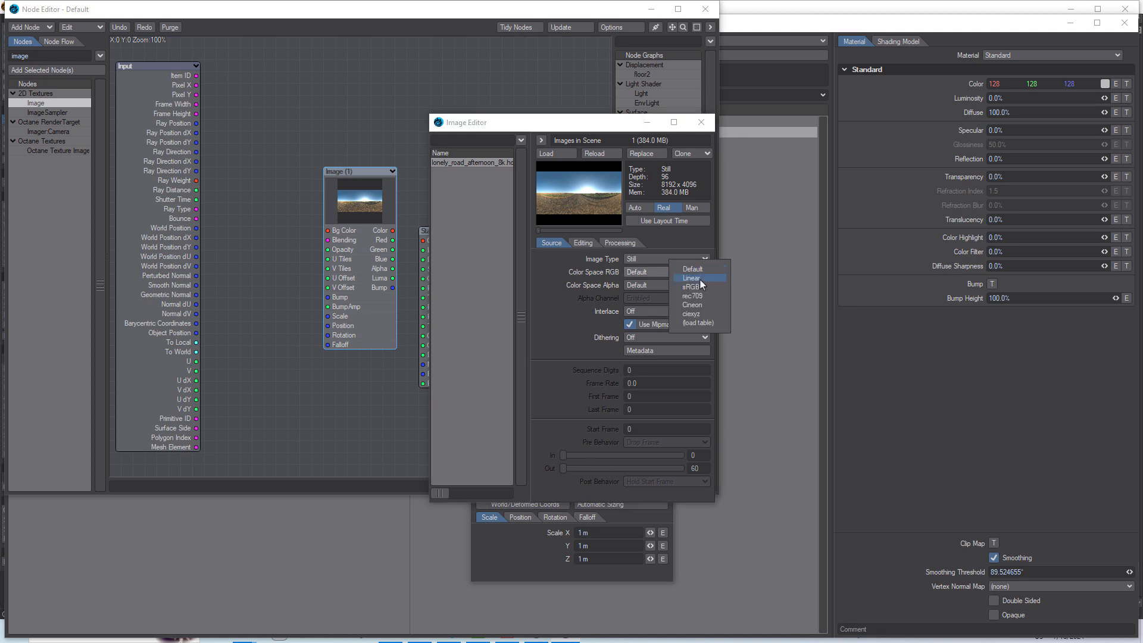
left_click(699, 278)
left_click(647, 123)
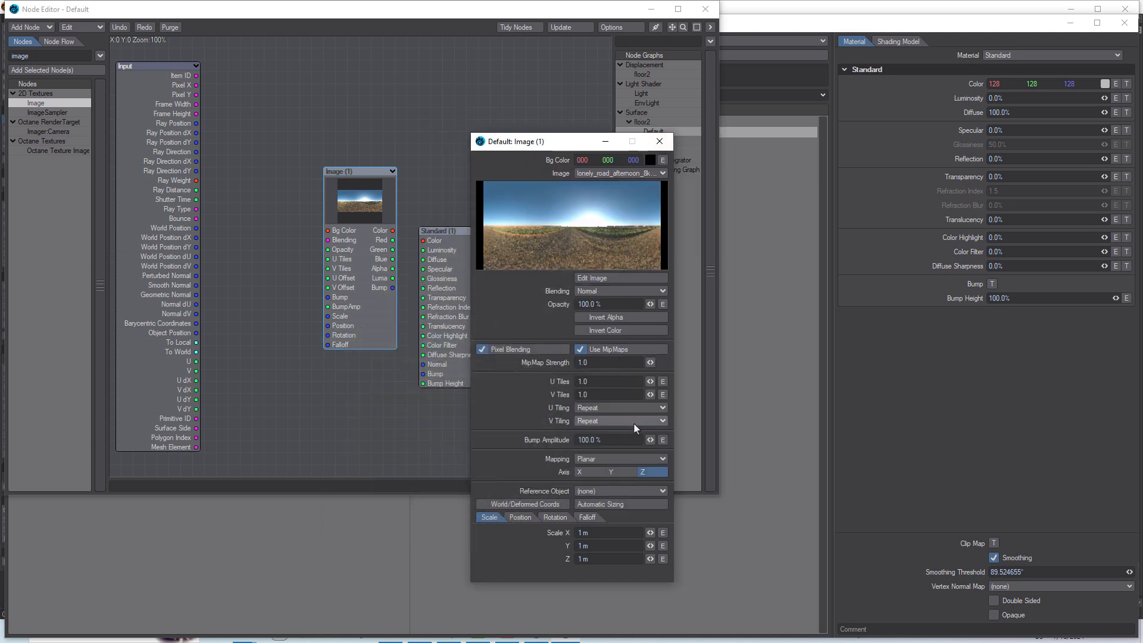
Set the Image node's mapping to Spherical on the Y axis and connect its Color output to the Standard node's Color.
left_click(627, 462)
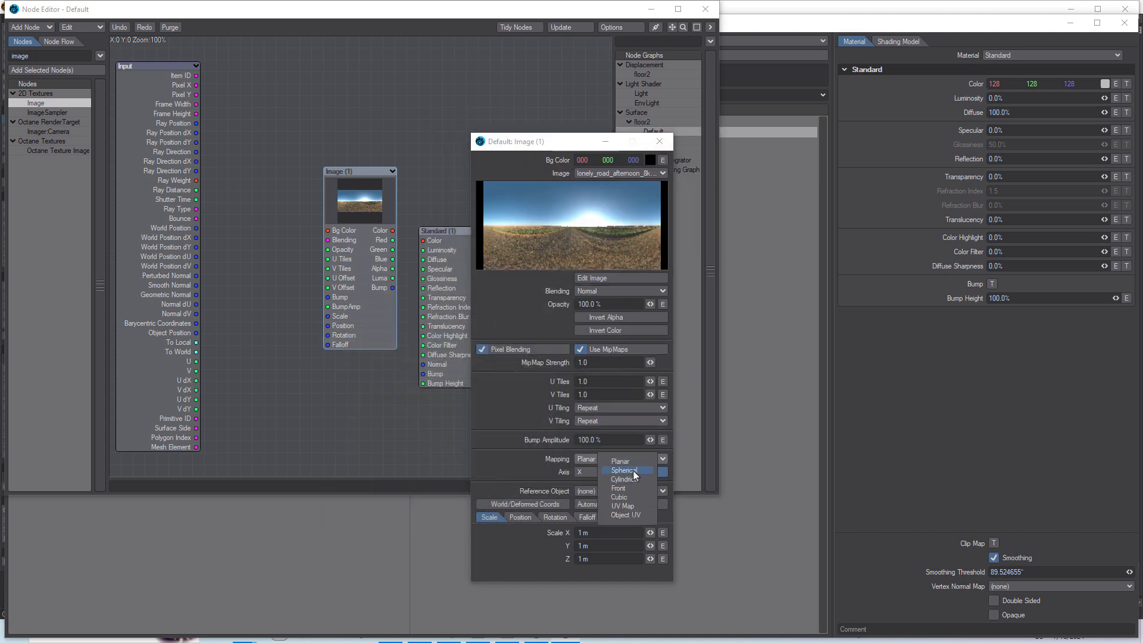
left_click(624, 469)
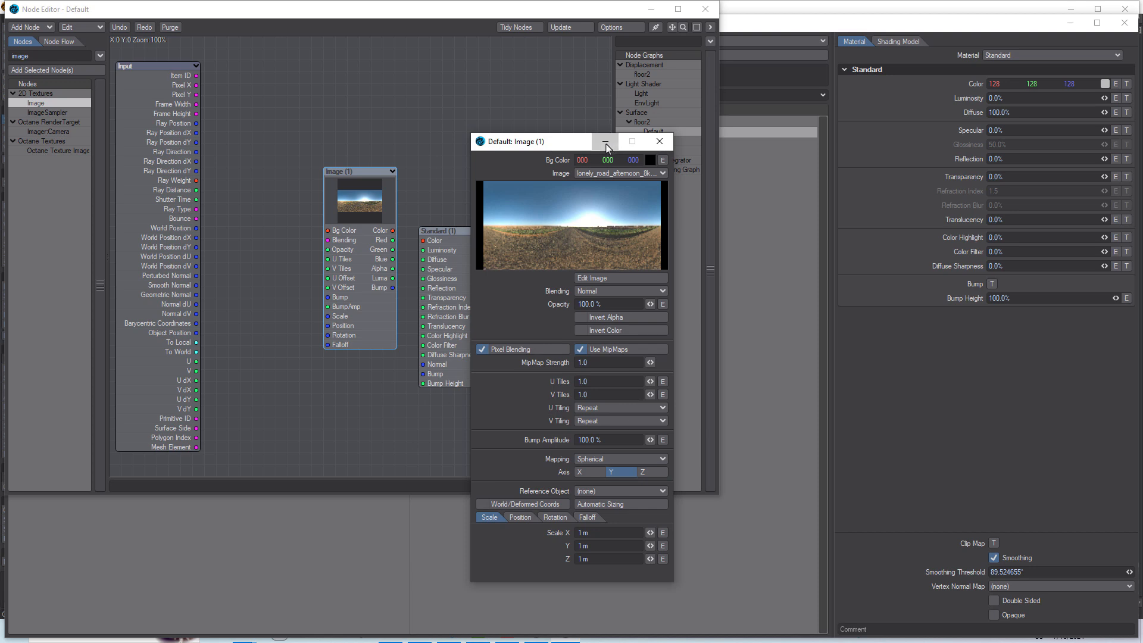
left_click(607, 140)
left_click_drag(393, 231, 423, 241)
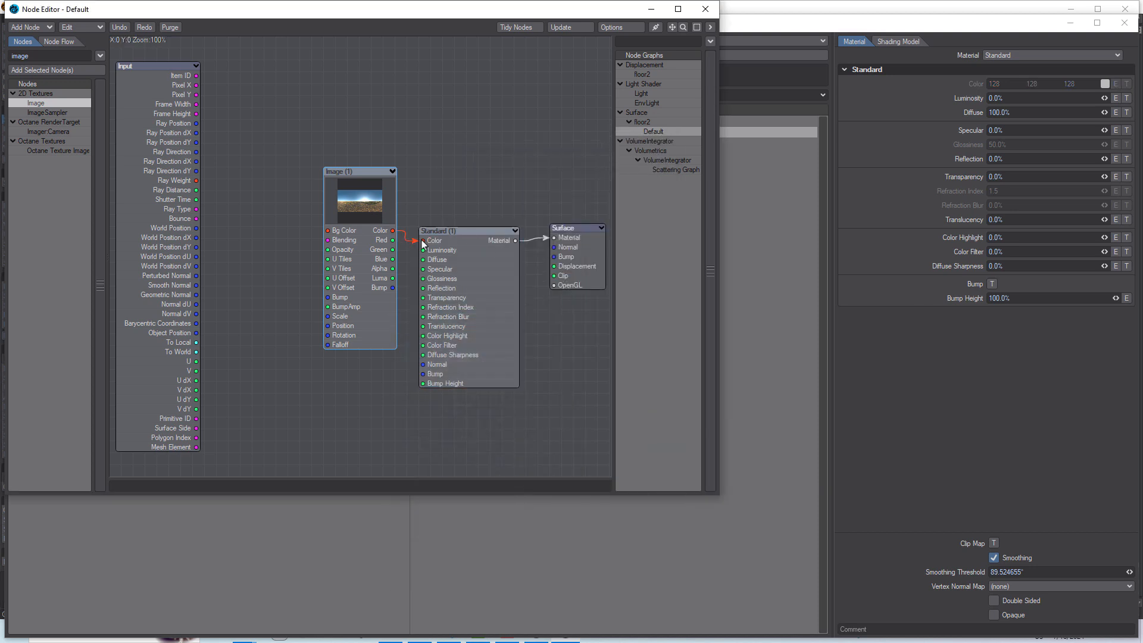
left_click(652, 9)
left_click(1065, 26)
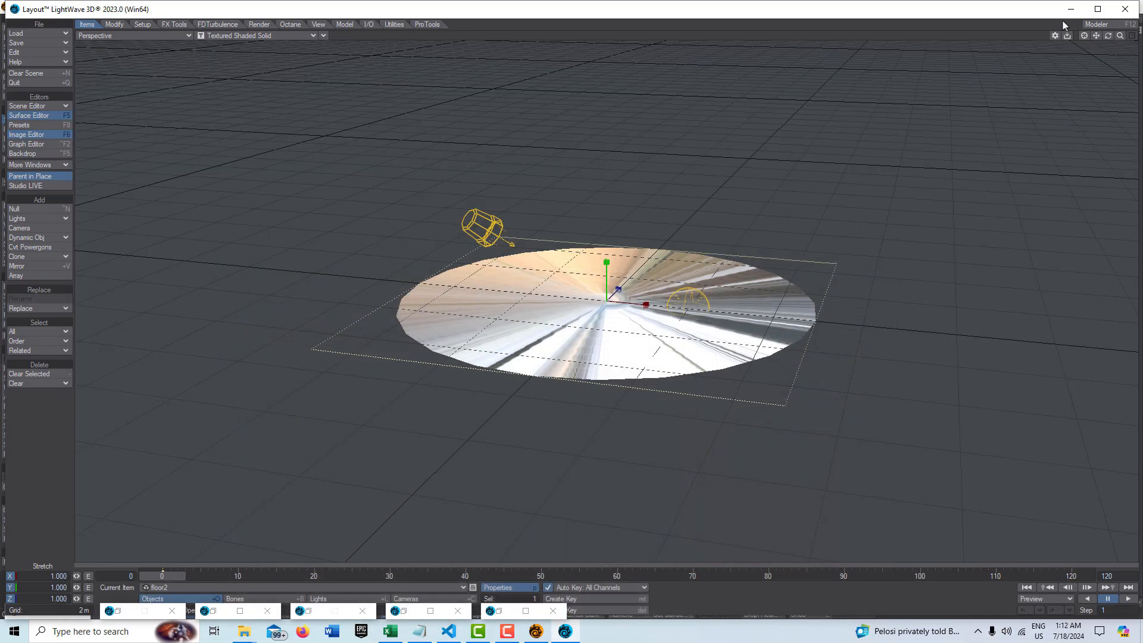
Activate the Rotate tool for the floor2 object.
key("y")
key("t")
key("y")
key("t")
key("y")
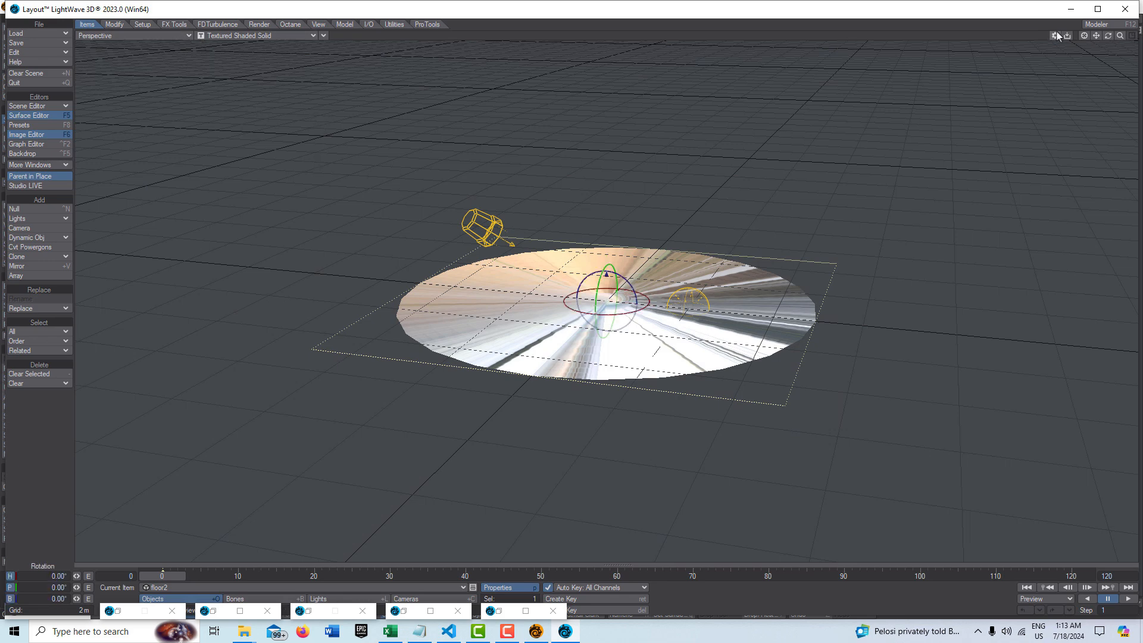
Match the camera to the current perspective viewport and switch the viewport to Current Camera.
left_click(325, 33)
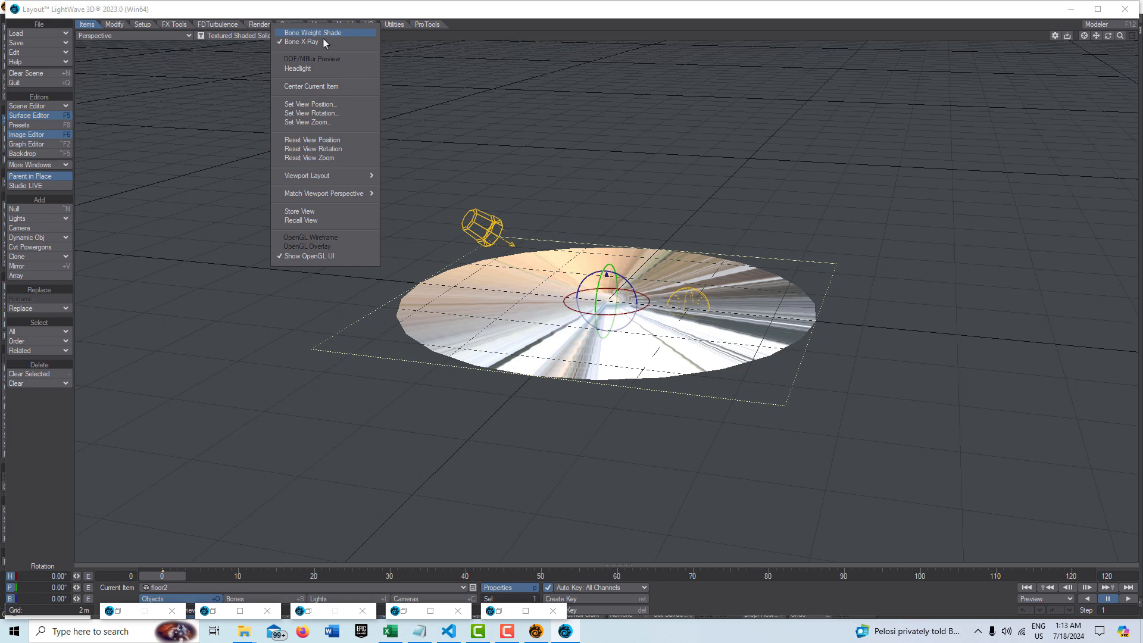
mouse_move(339, 197)
left_click(408, 195)
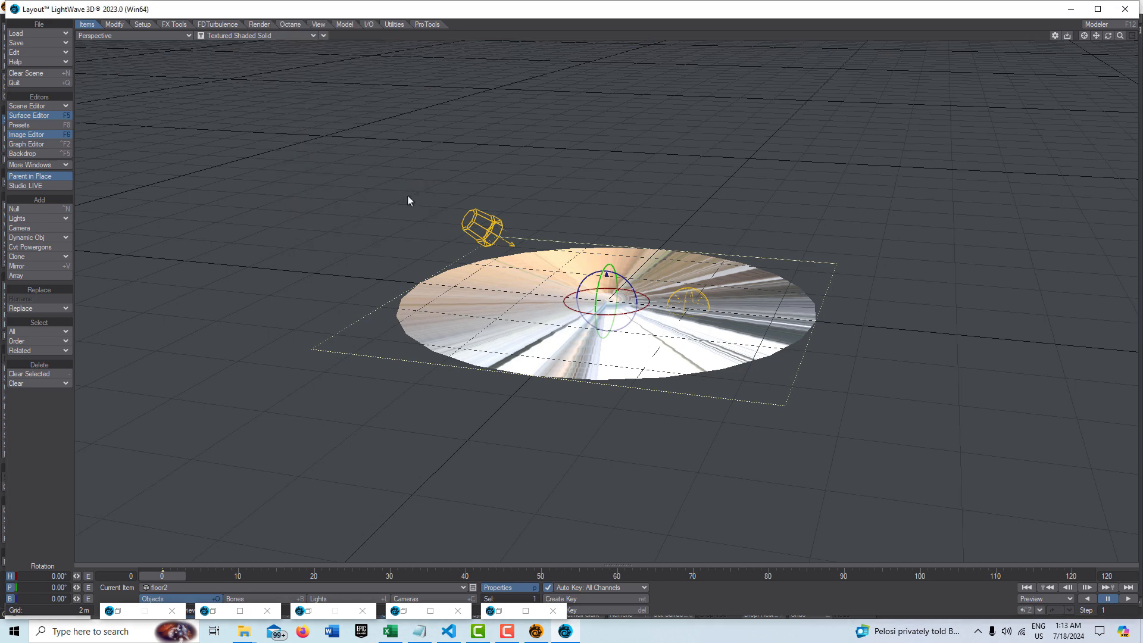
left_click(174, 35)
left_click(187, 94)
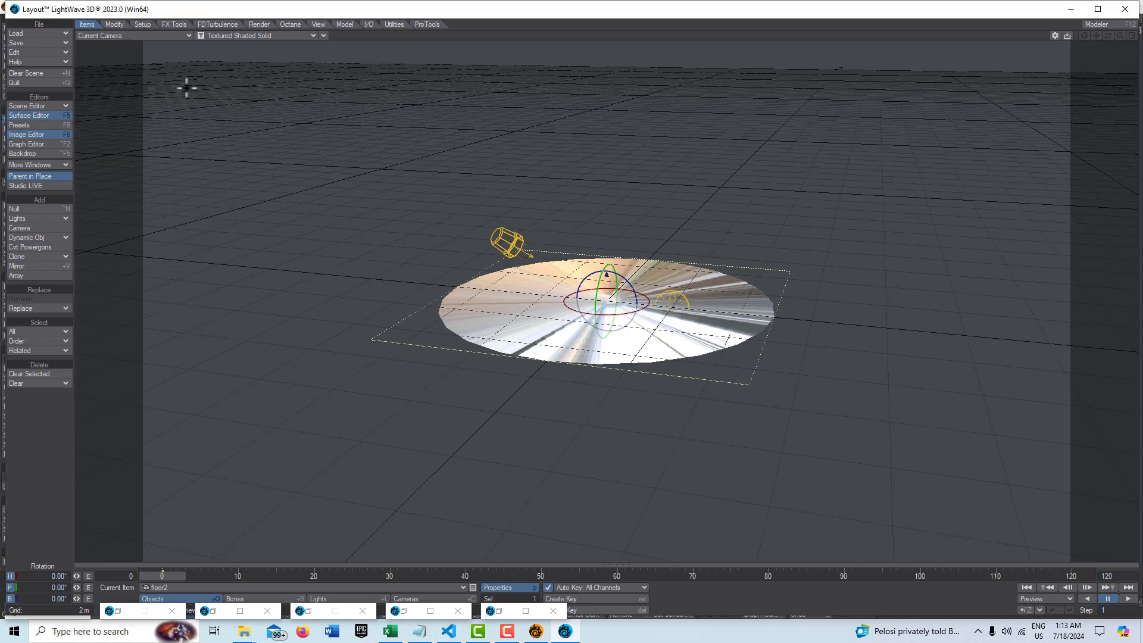
Preview the textured disc through the current camera with VPR viewport rendering.
left_click(308, 34)
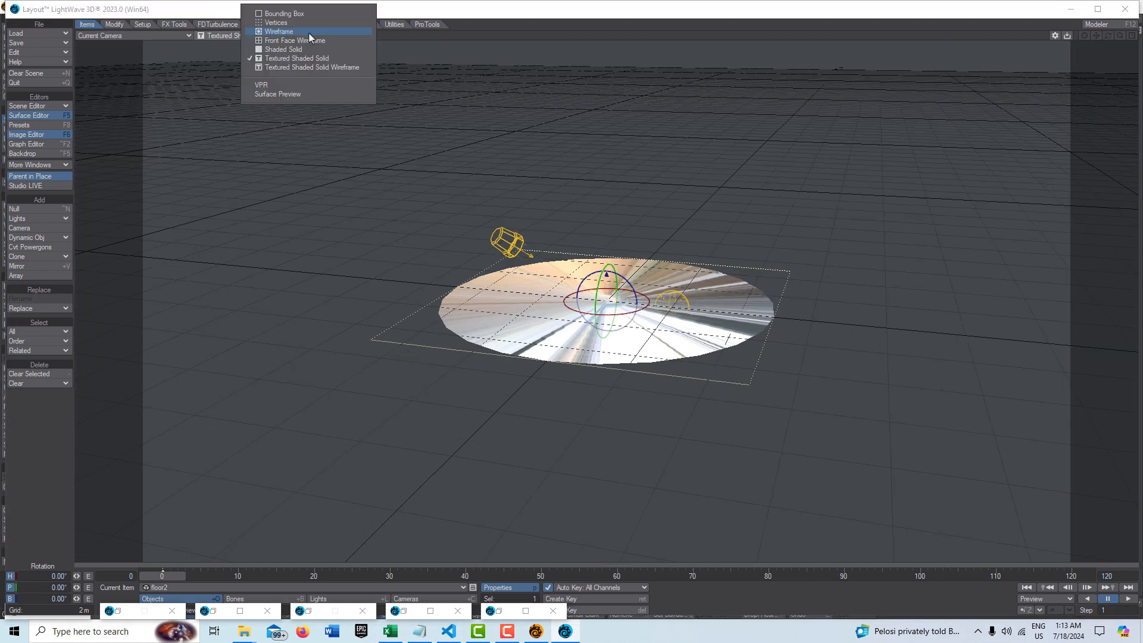
left_click(288, 85)
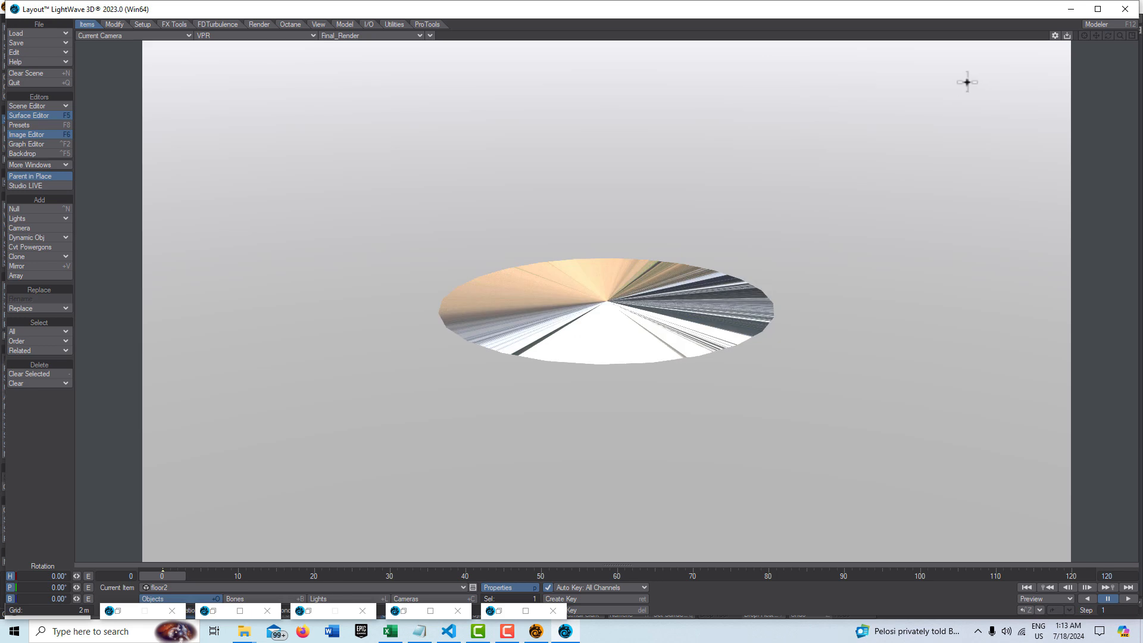
Switch to Modeler, show the four-view layout, and move the floor disc about 20 mm in X and -80 mm in Y.
left_click(1093, 24)
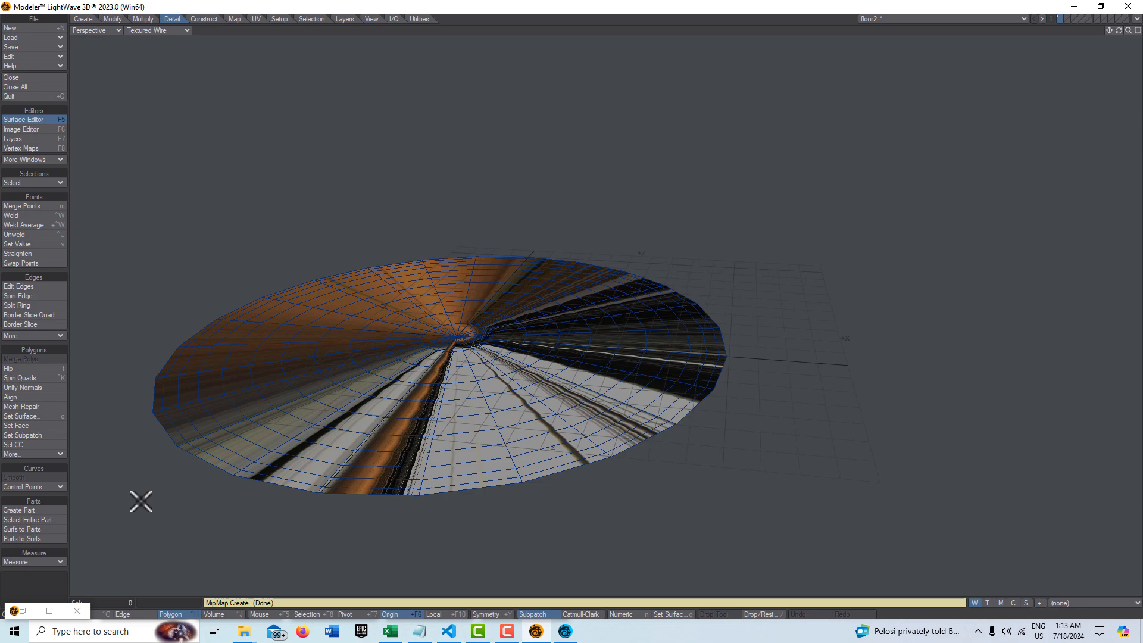
scroll(453, 374, "up", 5)
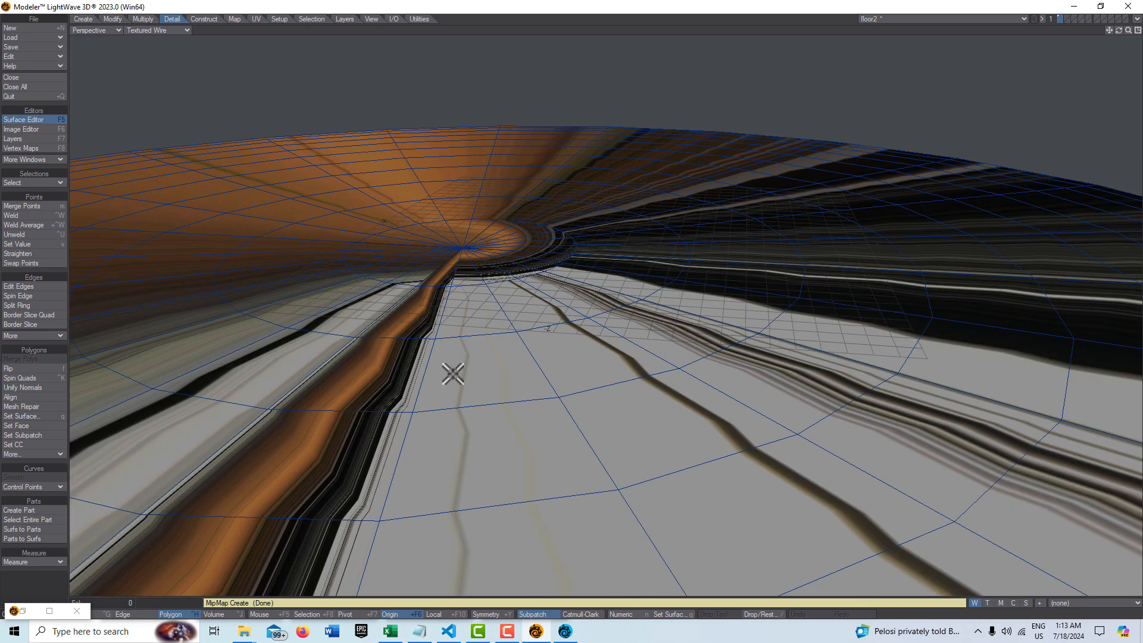
scroll(448, 373, "up", 3)
scroll(444, 356, "down", 3)
scroll(444, 355, "down", 4)
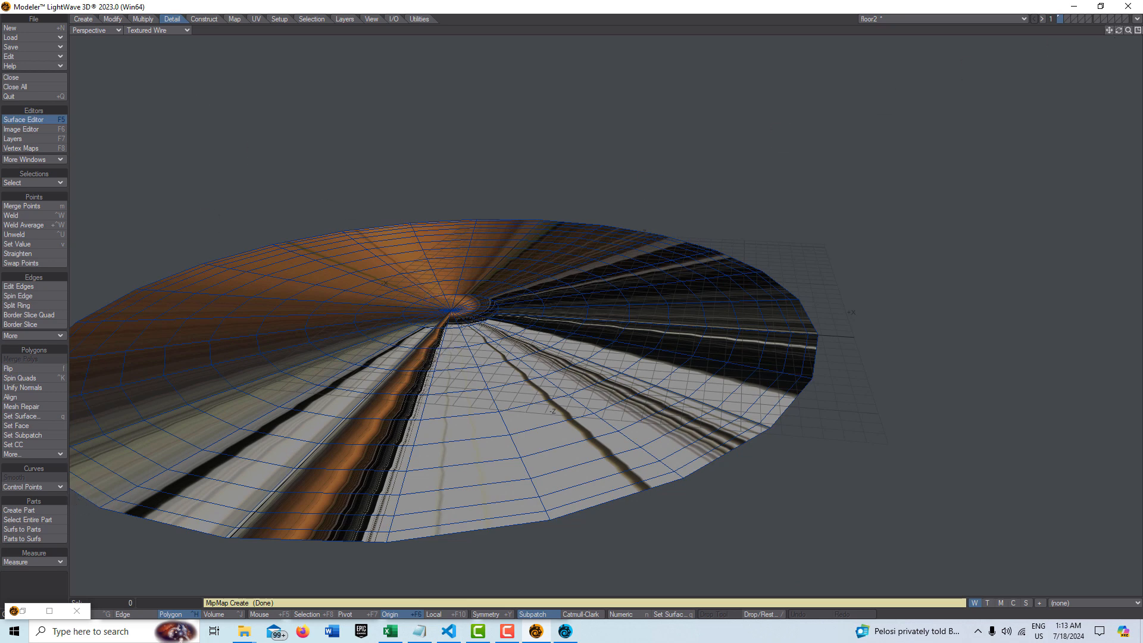
left_click(1137, 31)
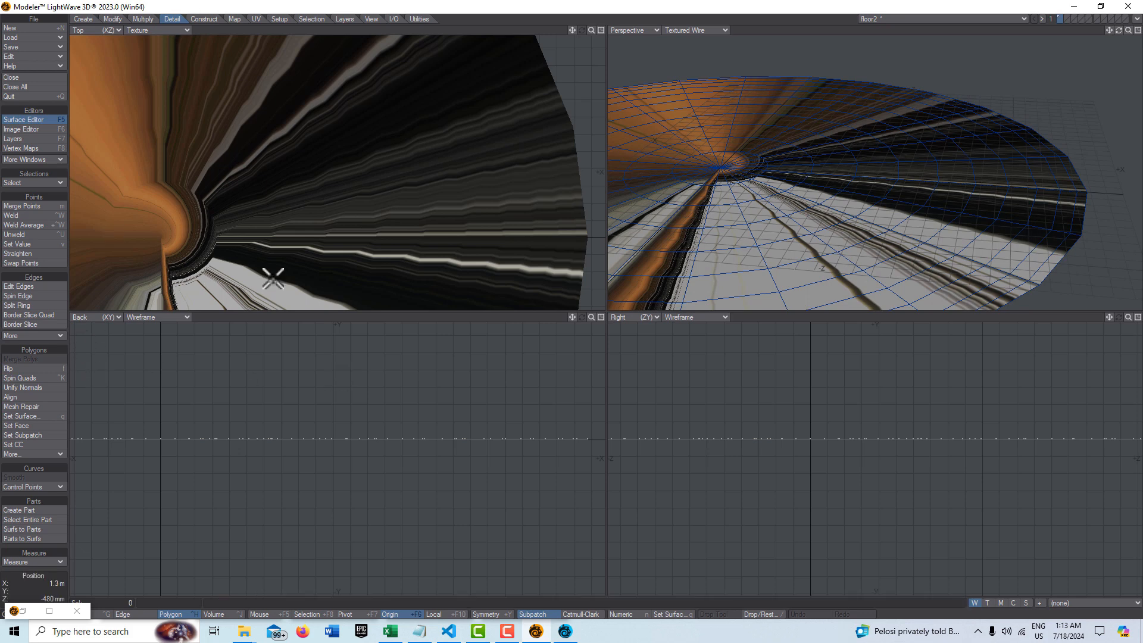
key("t")
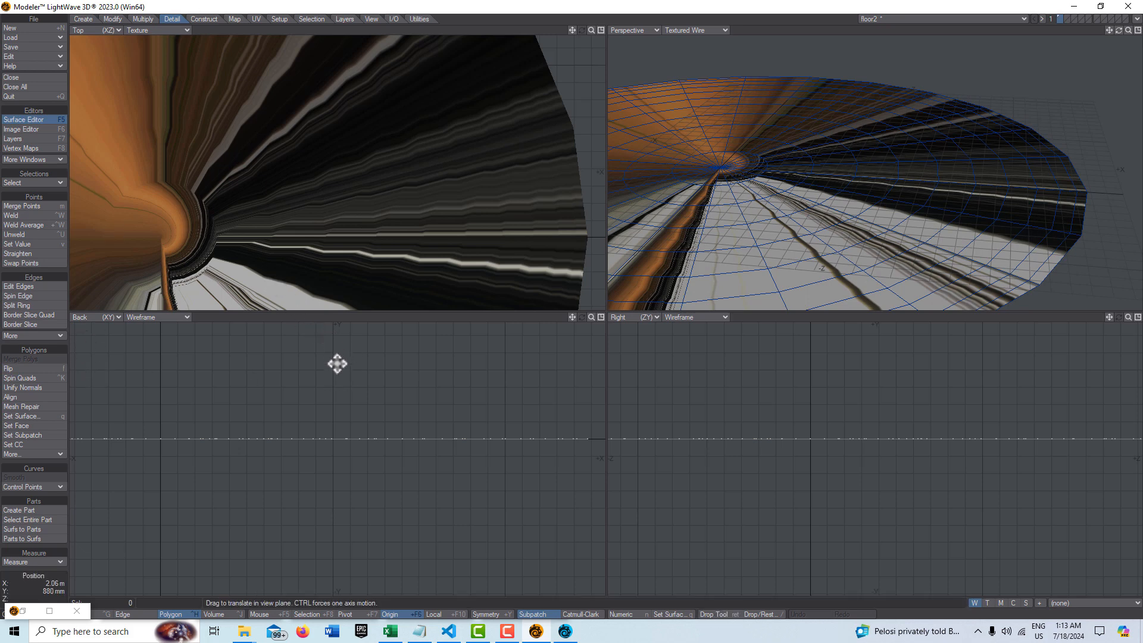
left_click_drag(327, 369, 329, 376)
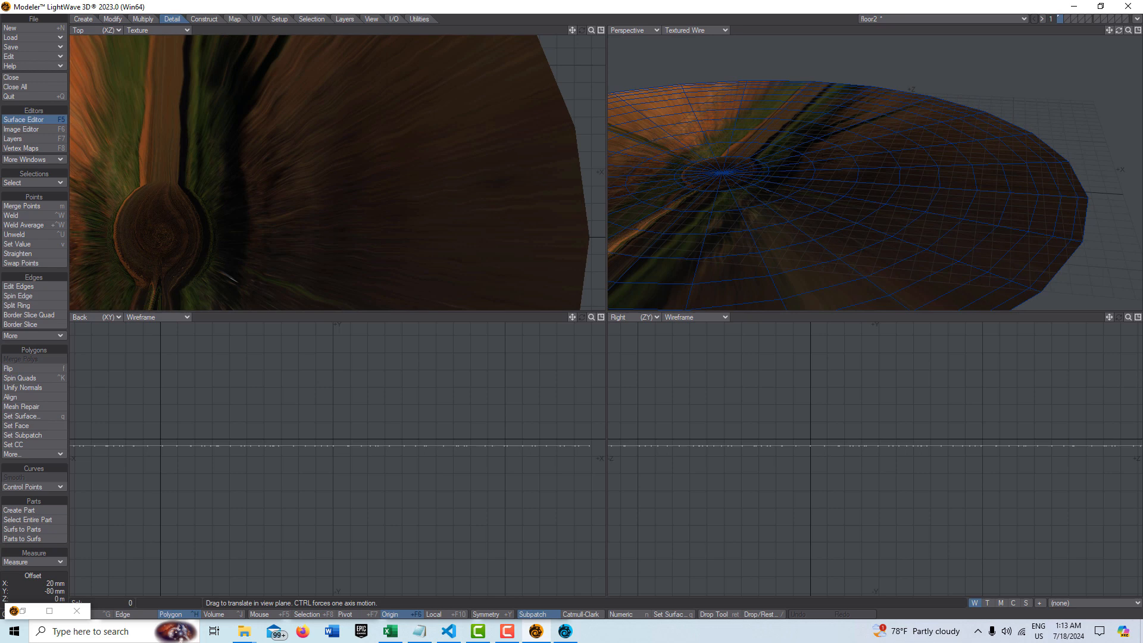
key("space")
Save the moved disc as floor2.lwo in Documents, overwriting the existing file.
left_click(46, 47)
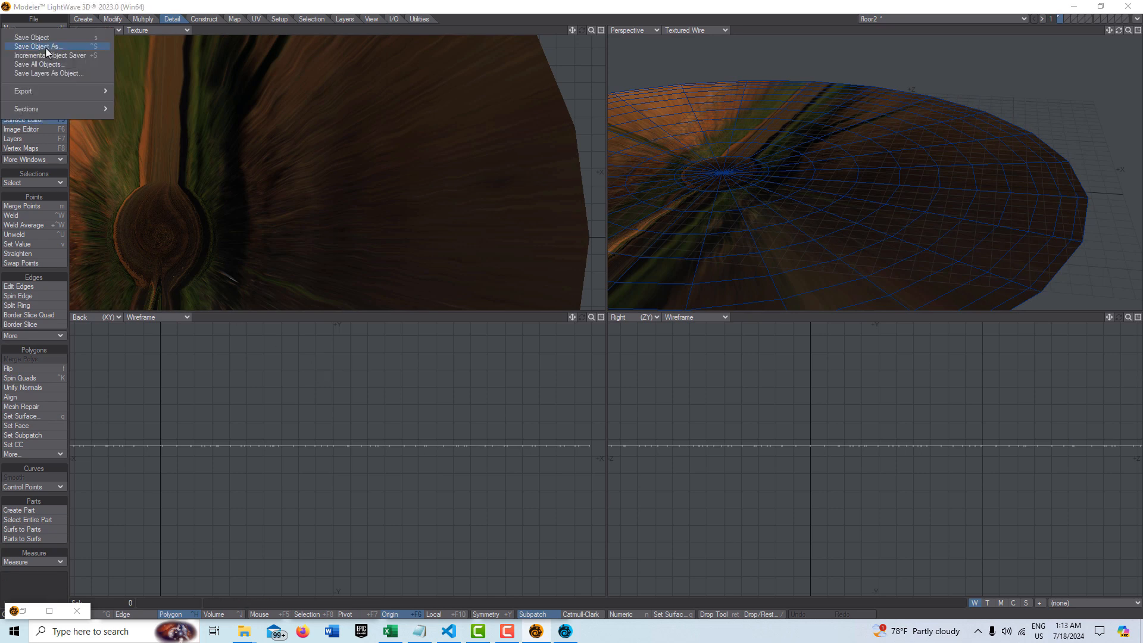
left_click(46, 48)
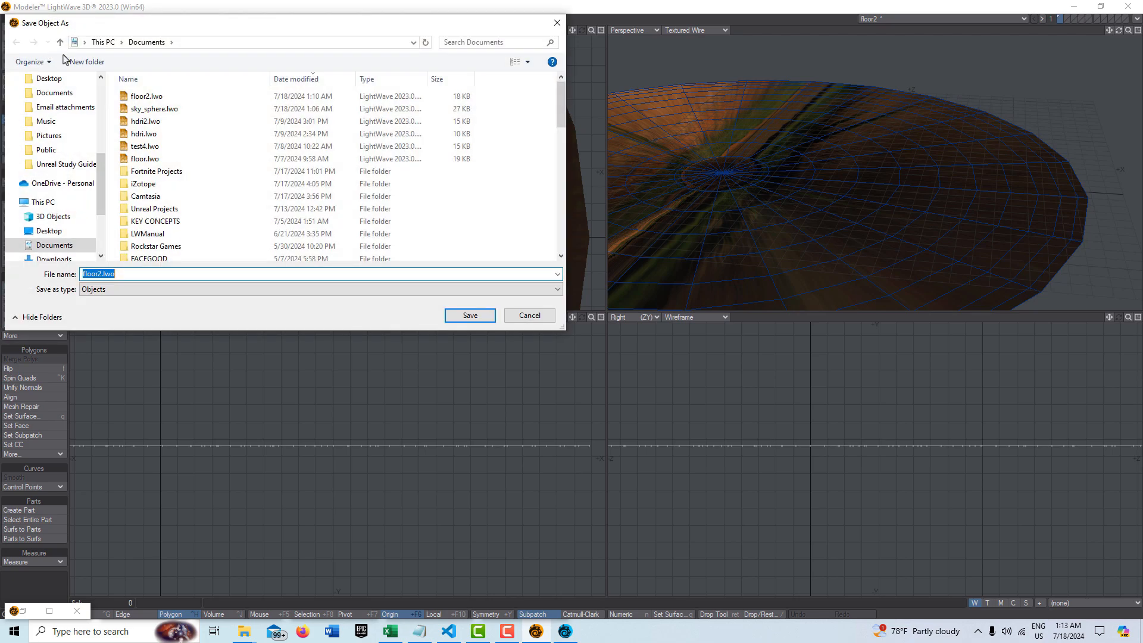
left_click(469, 316)
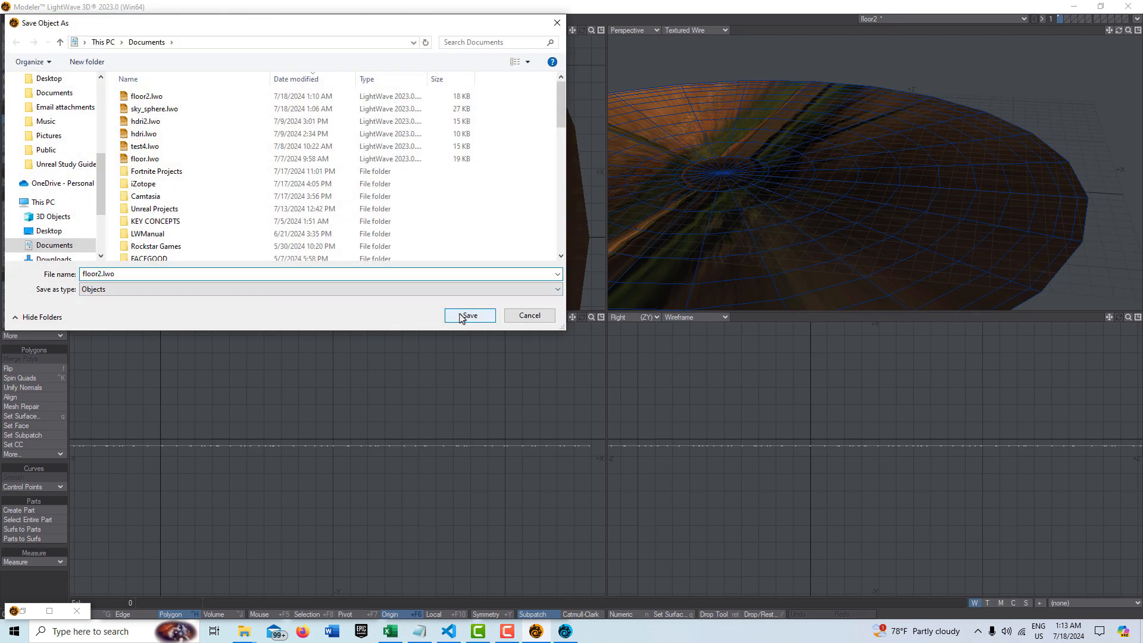
left_click(580, 365)
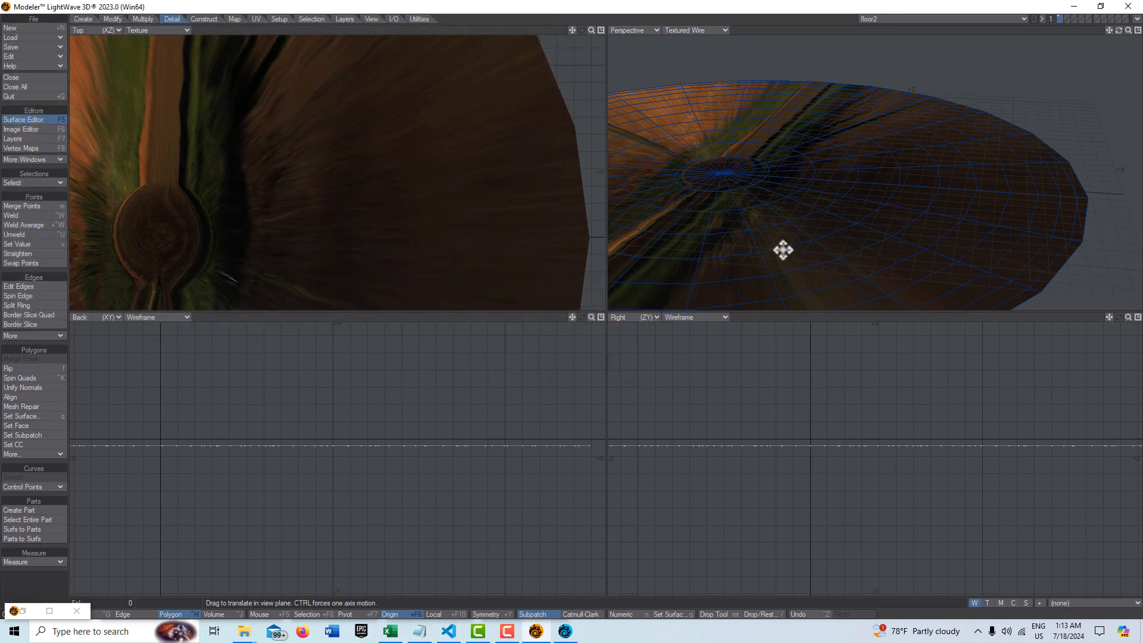
Send the updated floor2 object to Layout and switch to Layout.
left_click(1137, 19)
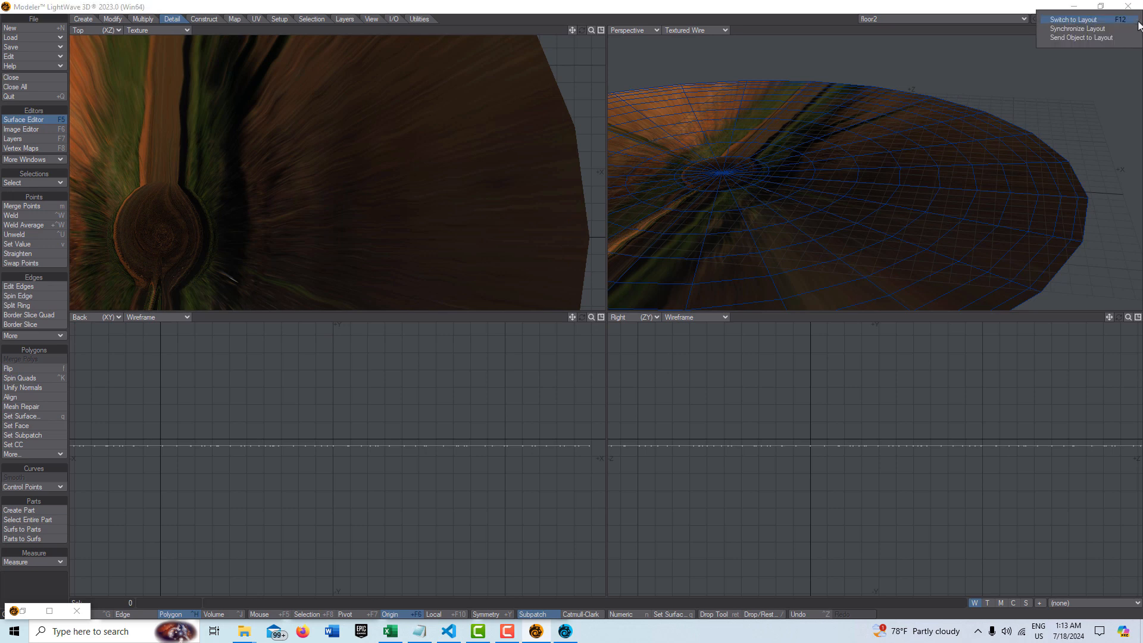
left_click(1109, 38)
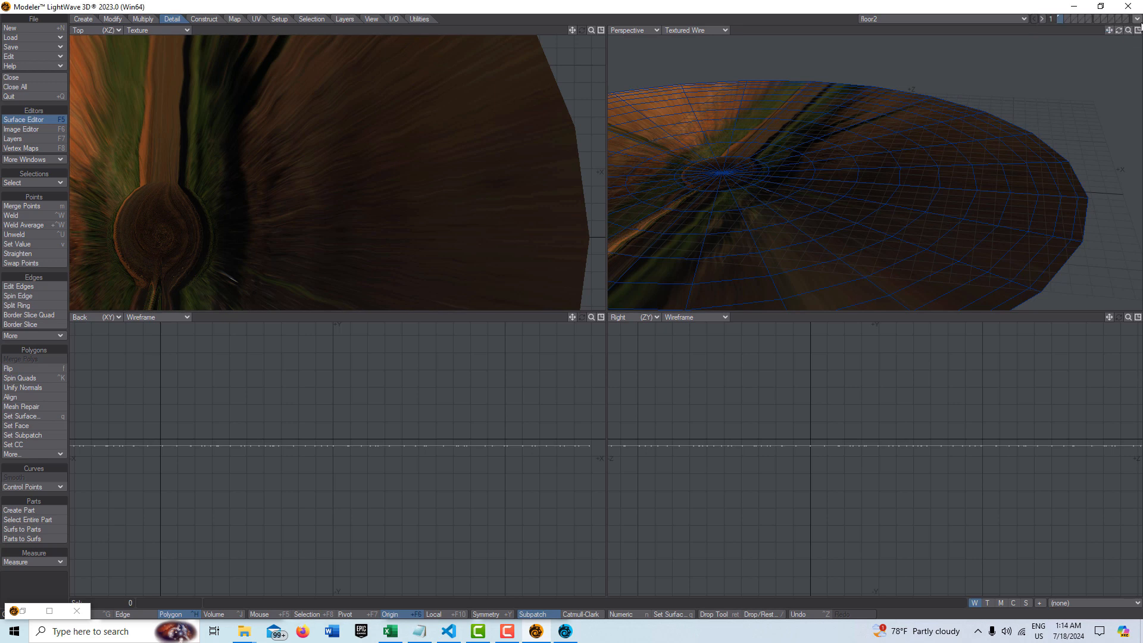
left_click(1137, 18)
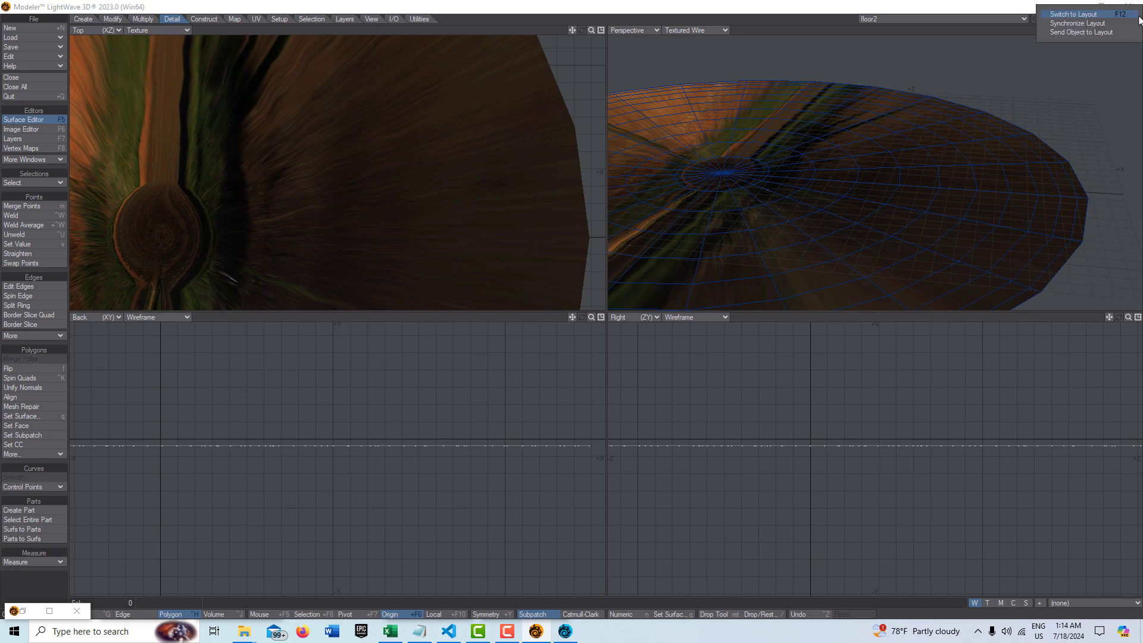
left_click(1095, 17)
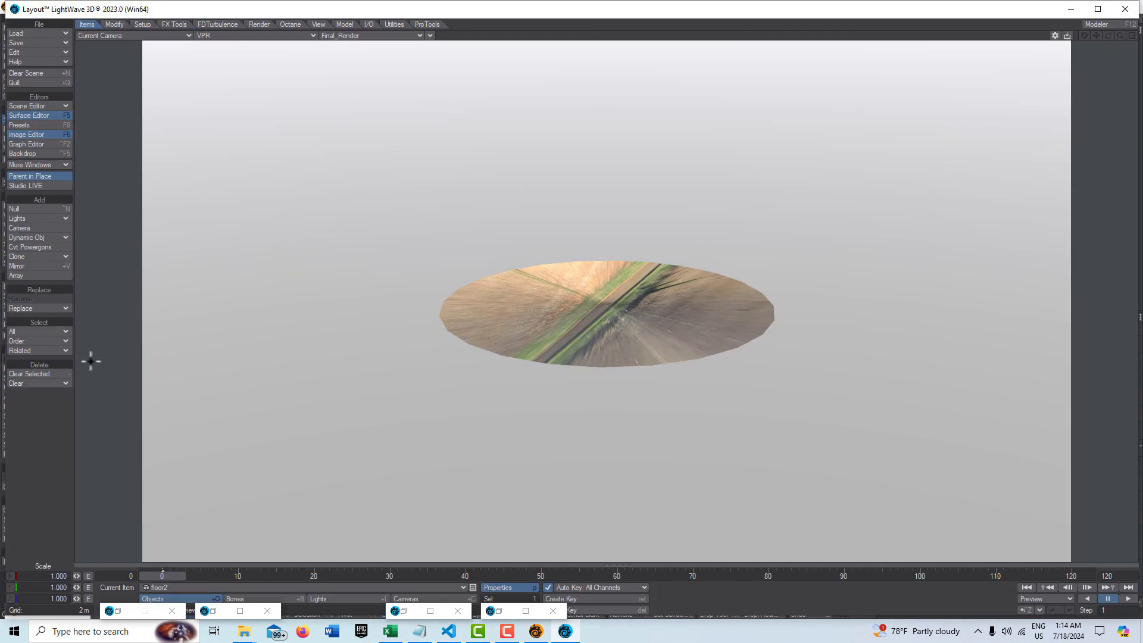
Close all the minimized editor windows in Layout.
left_click(553, 613)
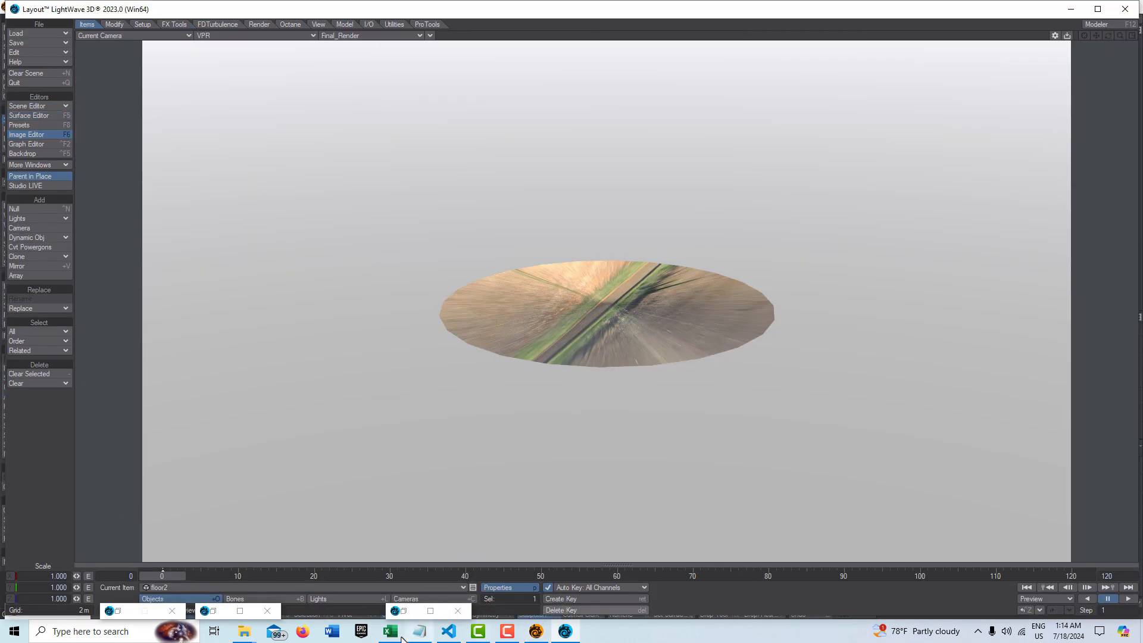
left_click(458, 611)
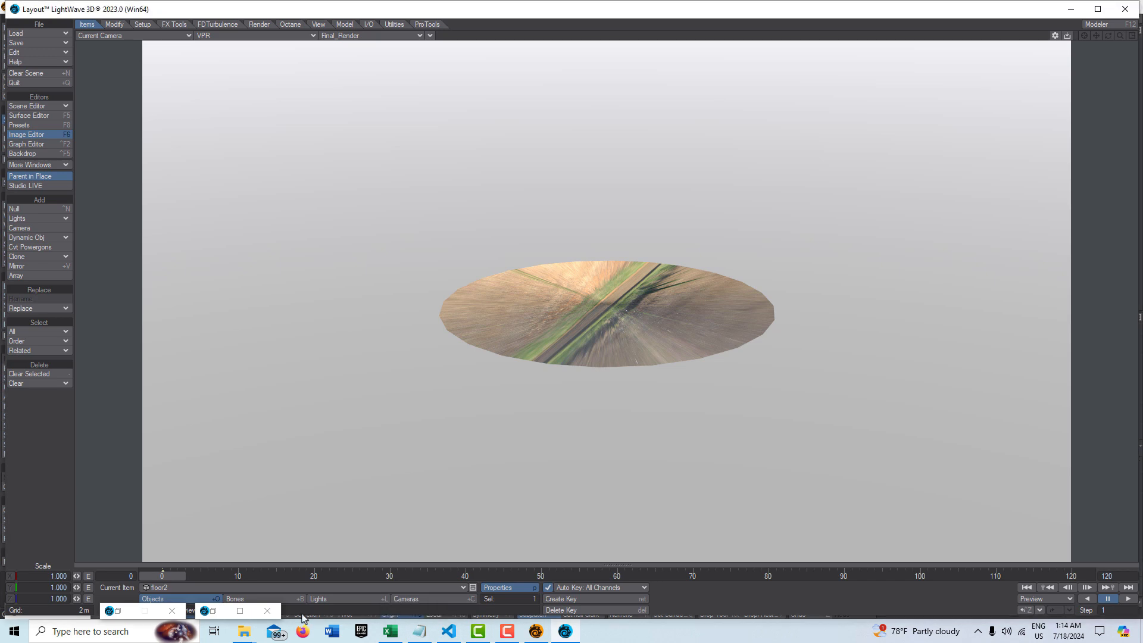
left_click(267, 611)
left_click(172, 611)
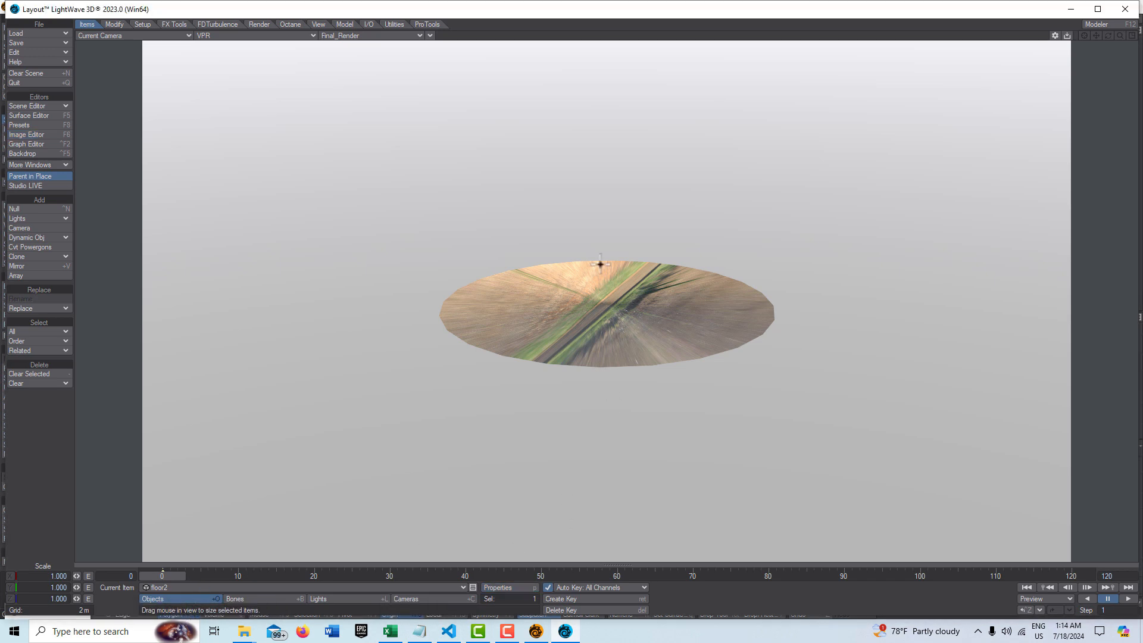
Switch the viewport to Perspective with Textured Shaded Solid Wireframe display.
left_click(188, 37)
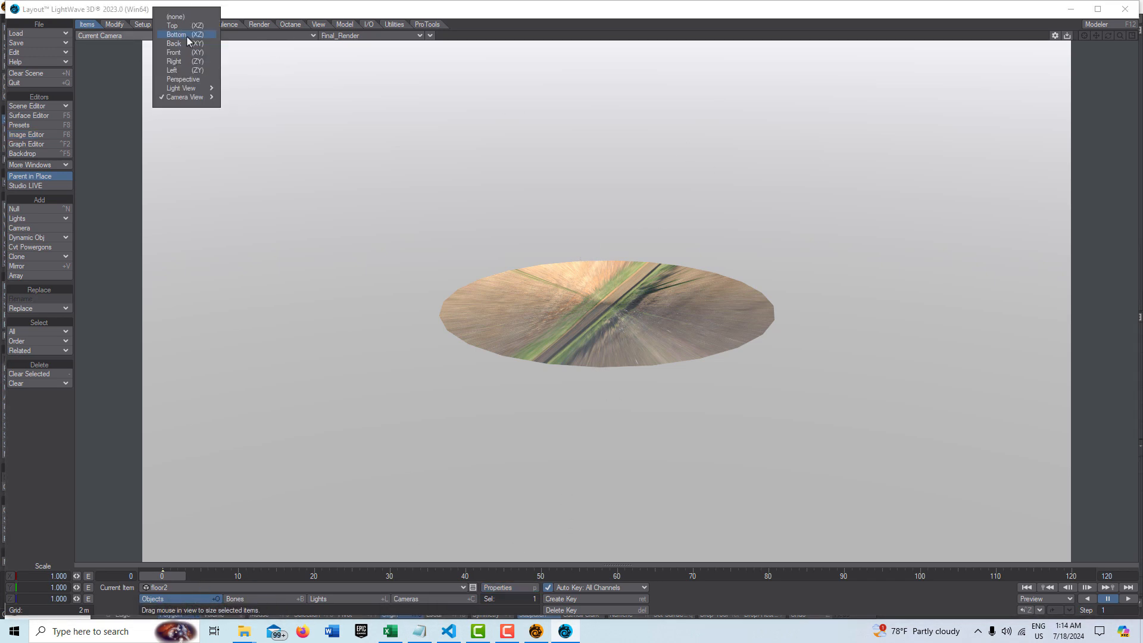
left_click(187, 79)
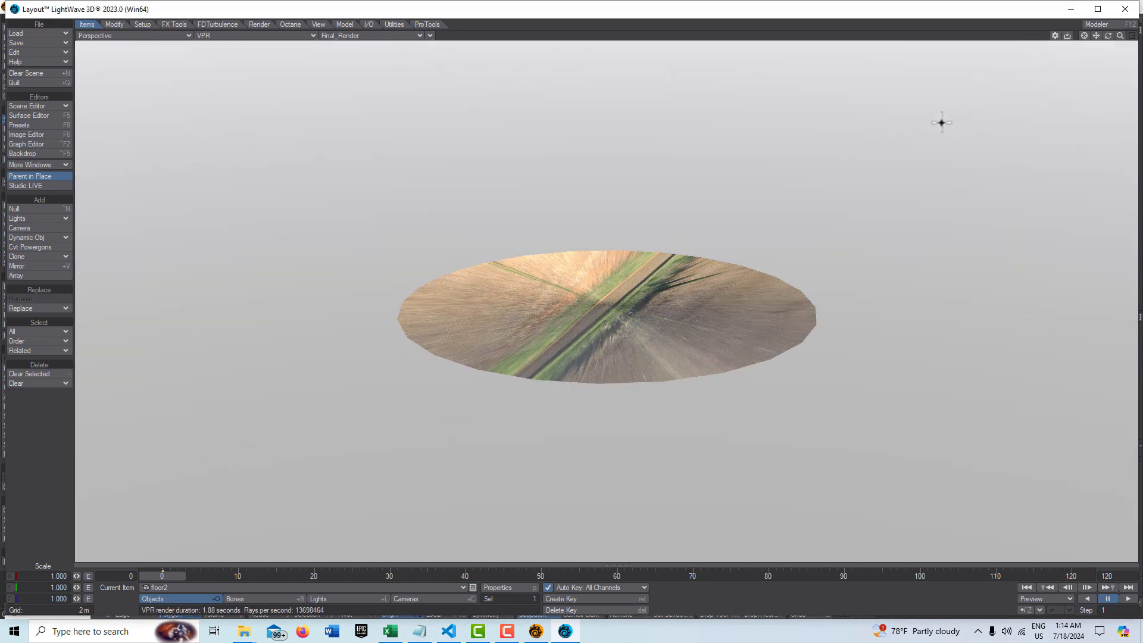
left_click_drag(1119, 36, 1095, 36)
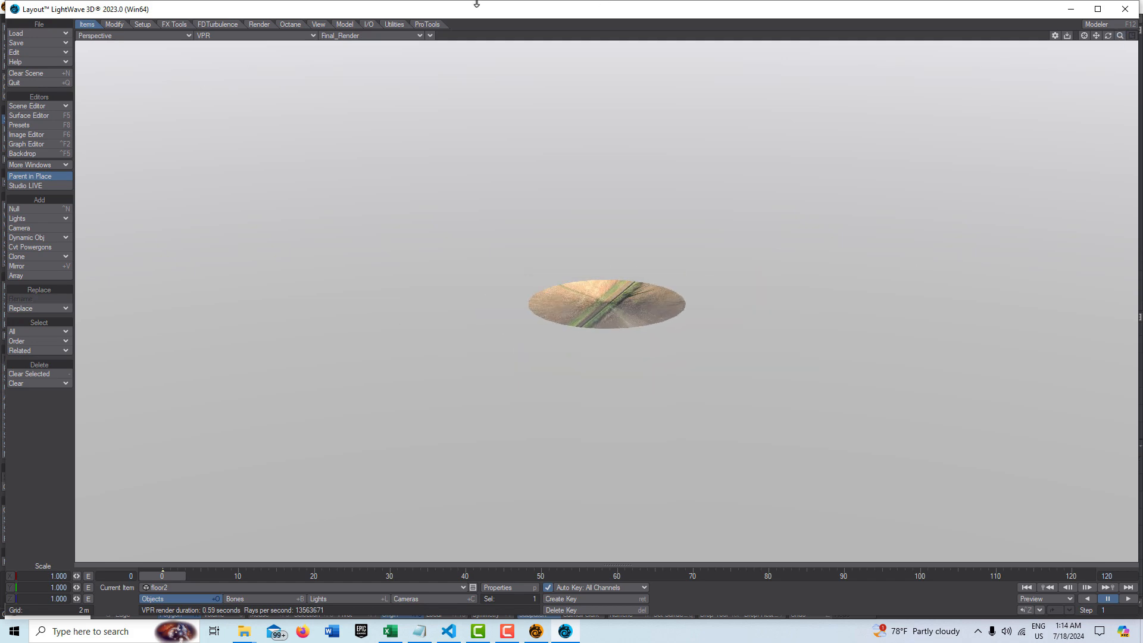
left_click(313, 36)
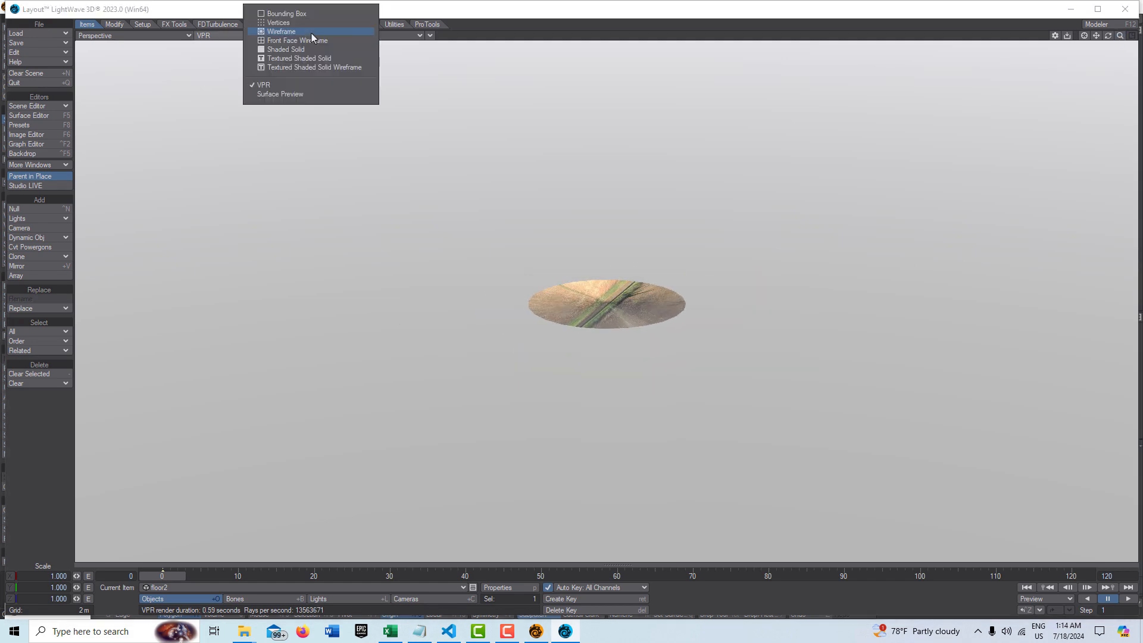
left_click(319, 67)
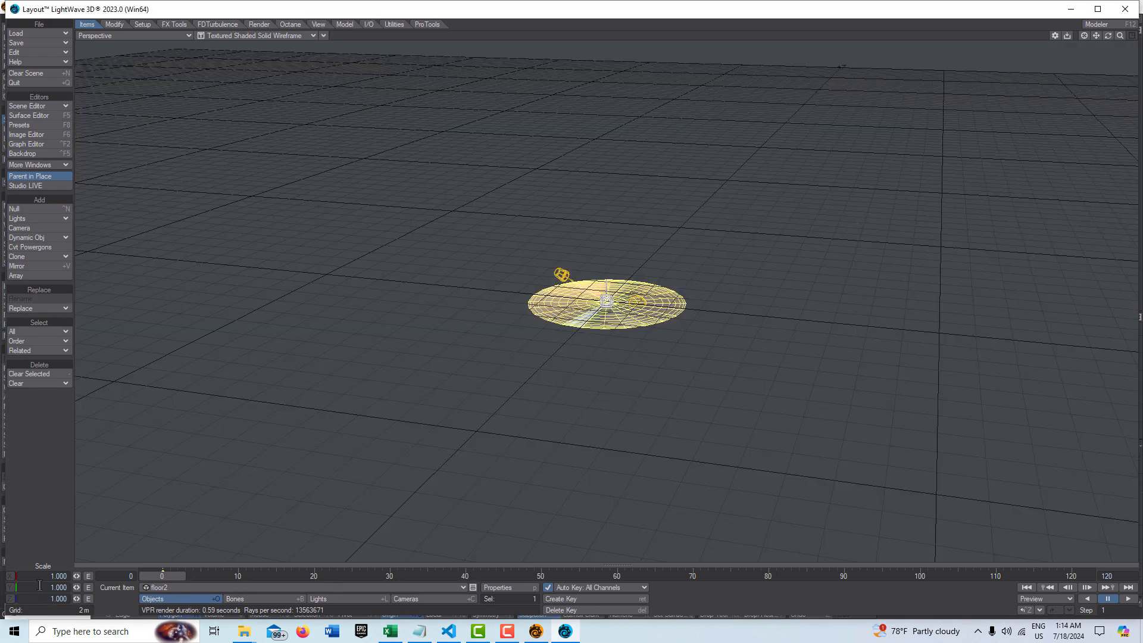
Stretch the floor2 object to 50 on the X, Y and Z axes, without creating a manual motion key.
key("y")
key("t")
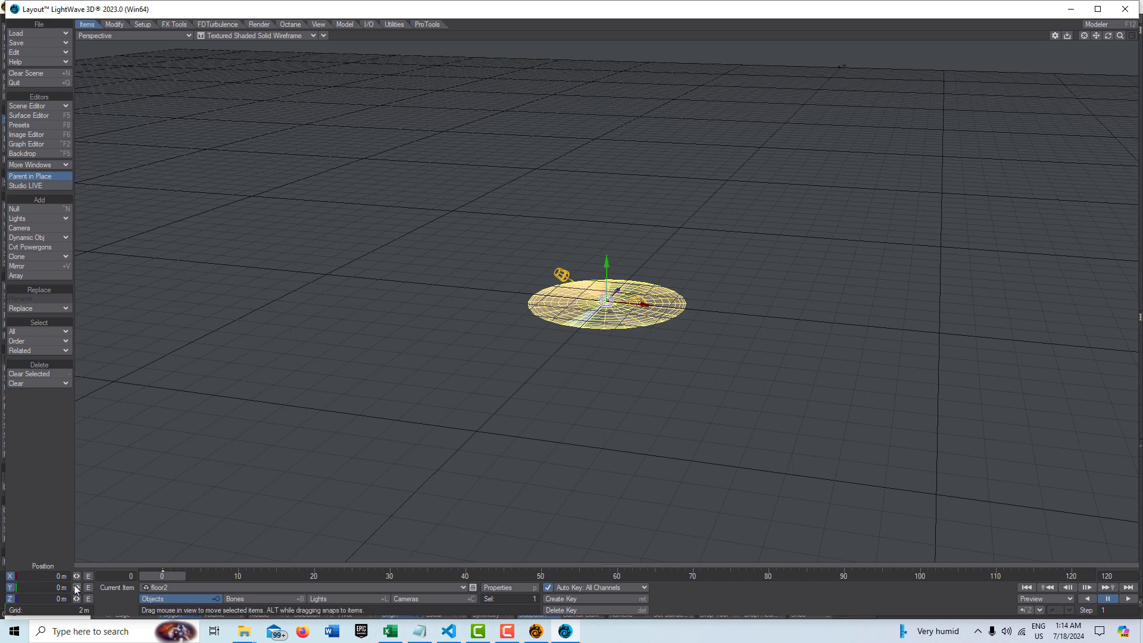
key("h")
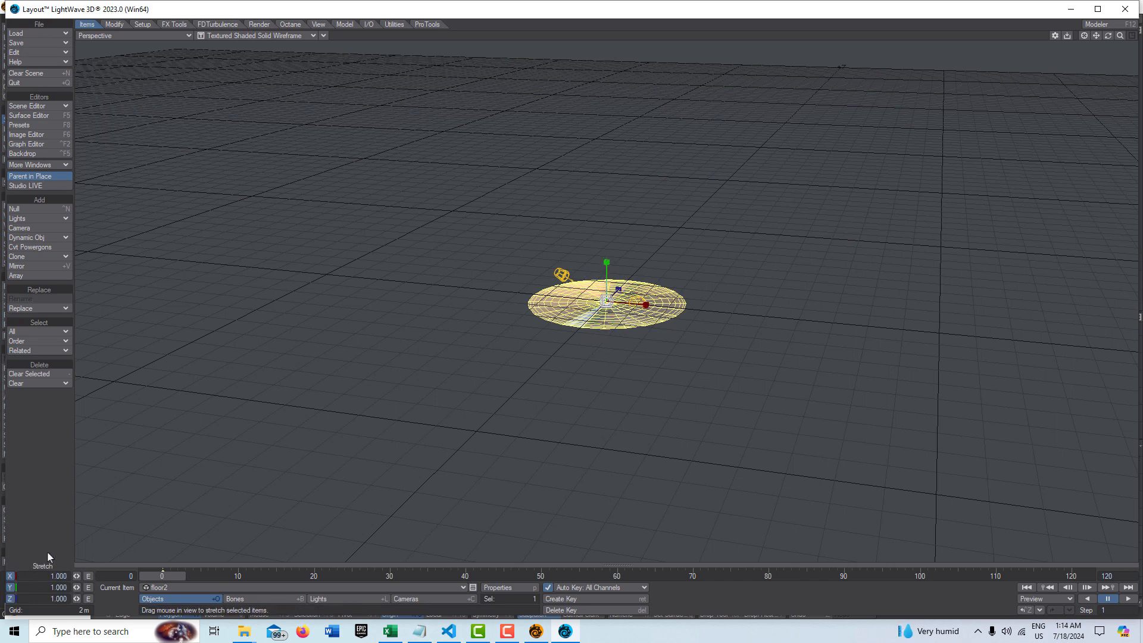
type("50")
key("Tab")
type("50")
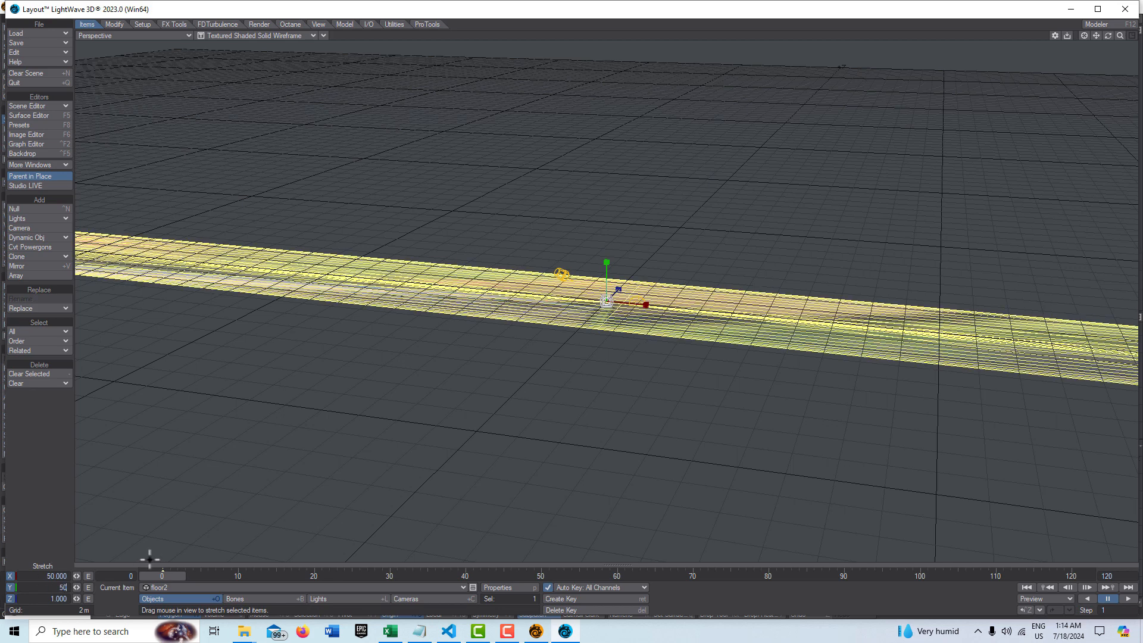
key("Tab")
type("50")
key("Tab")
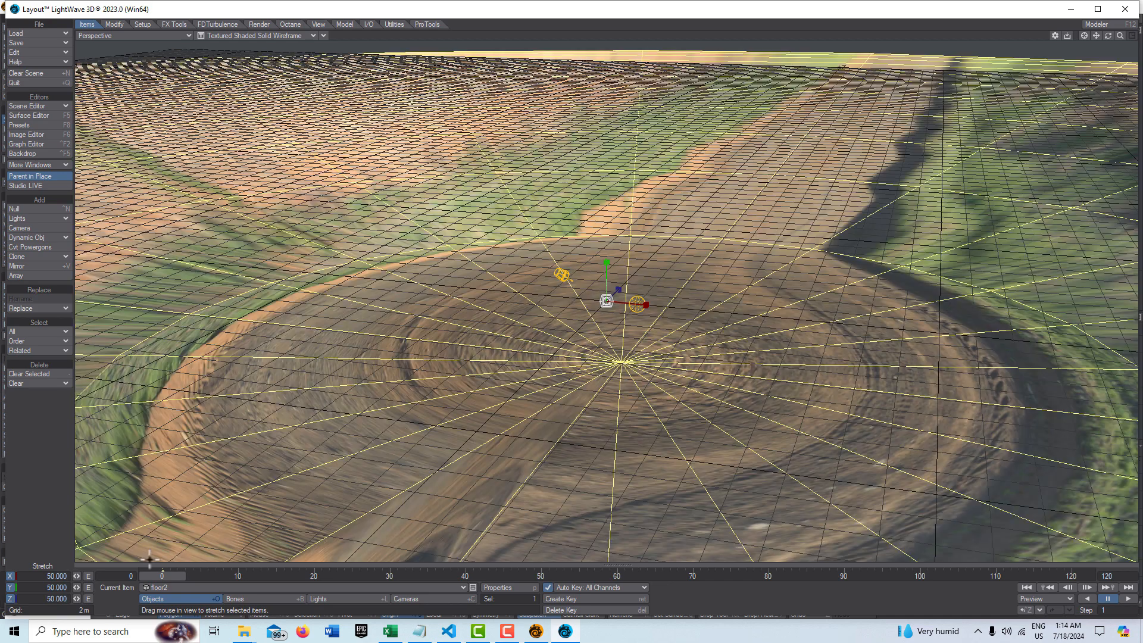
key("Return")
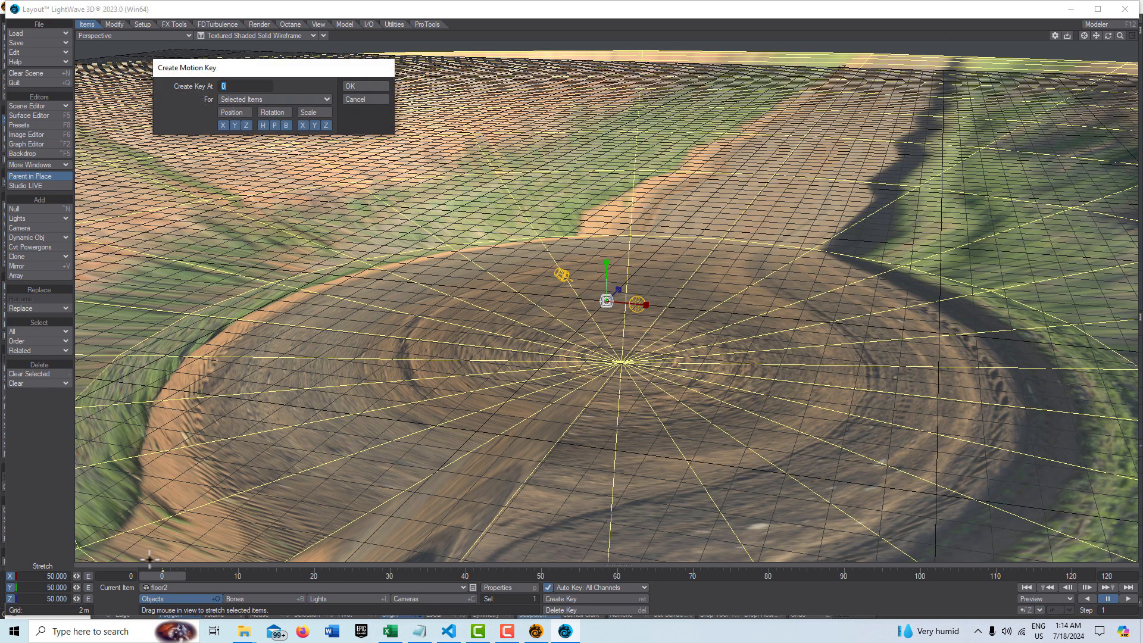
left_click(381, 98)
Load the sky_sphere.lwo object from Documents into the scene.
left_click_drag(1122, 37, 1083, 38)
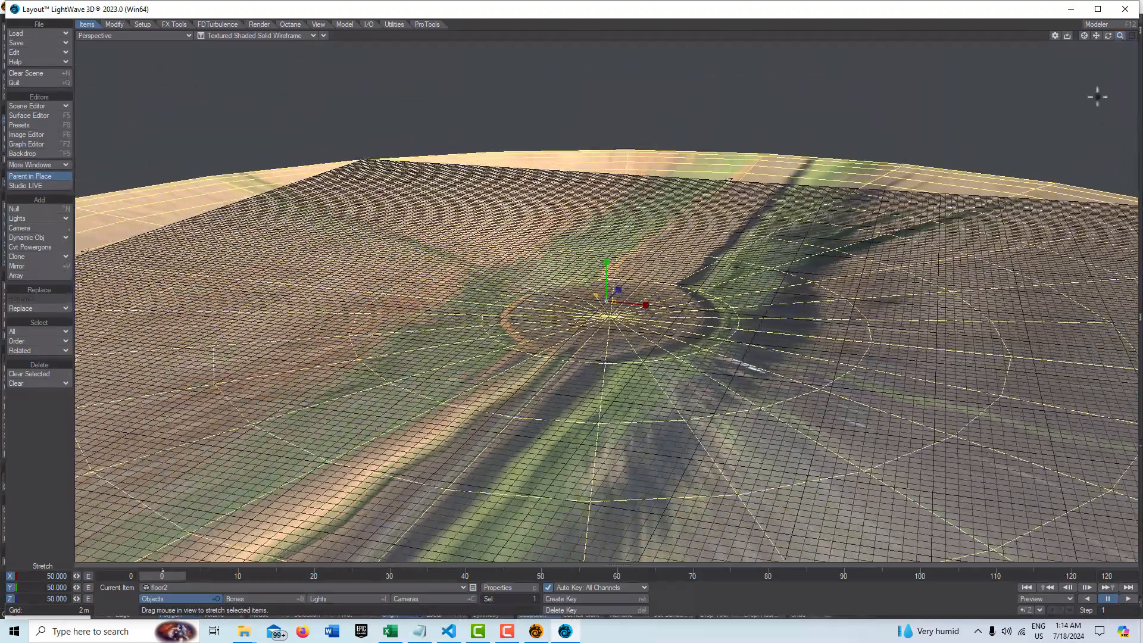
left_click(42, 35)
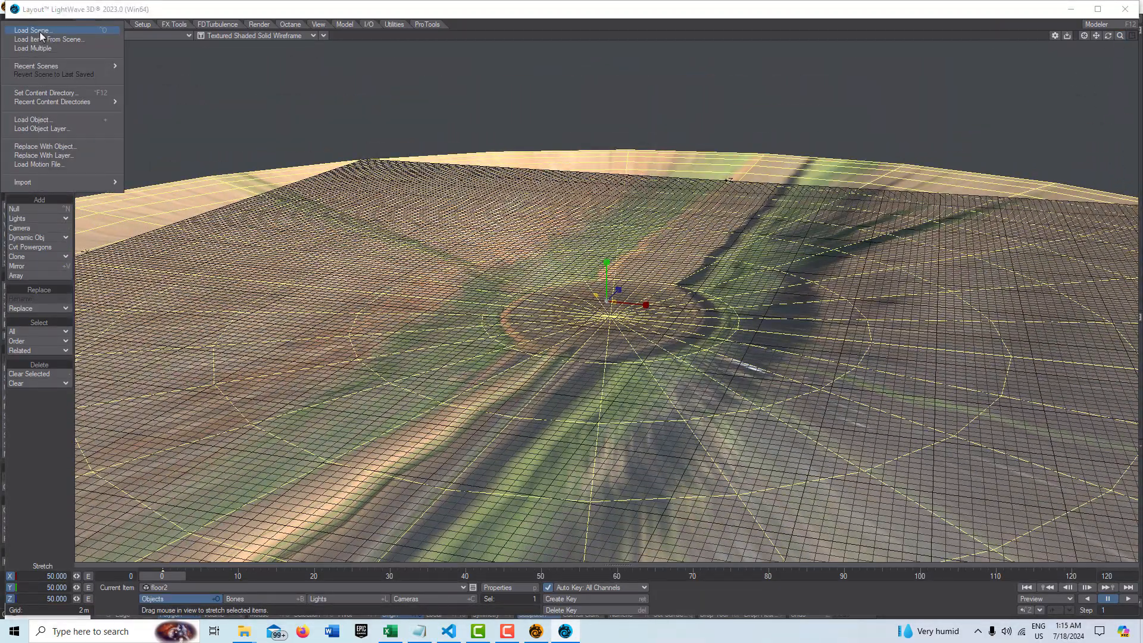
left_click(33, 120)
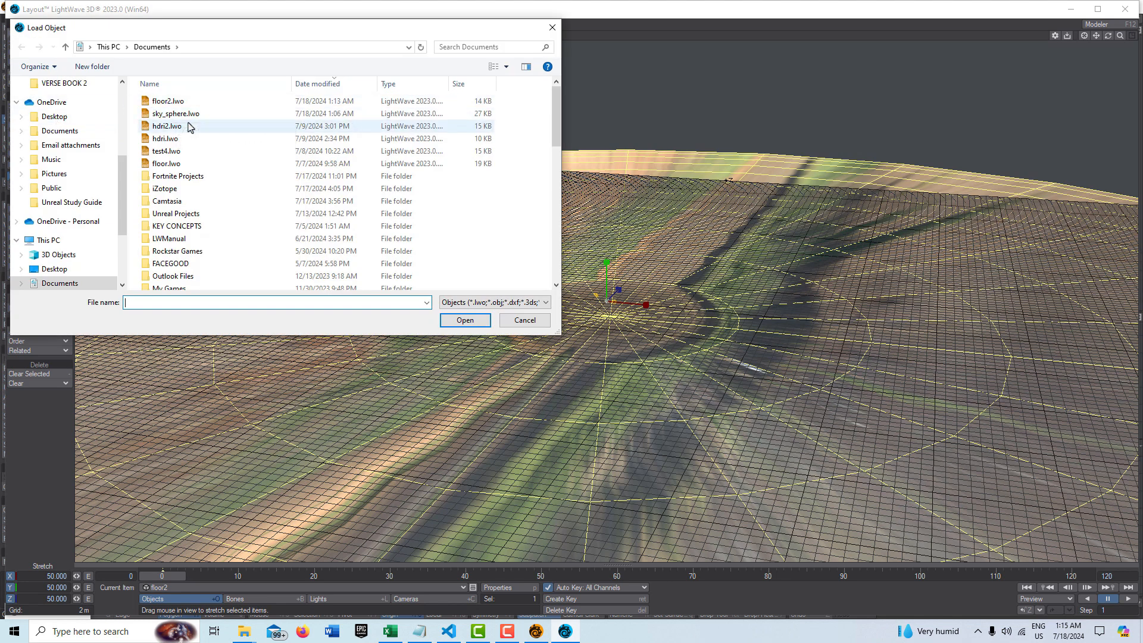
left_click(188, 114)
left_click(469, 326)
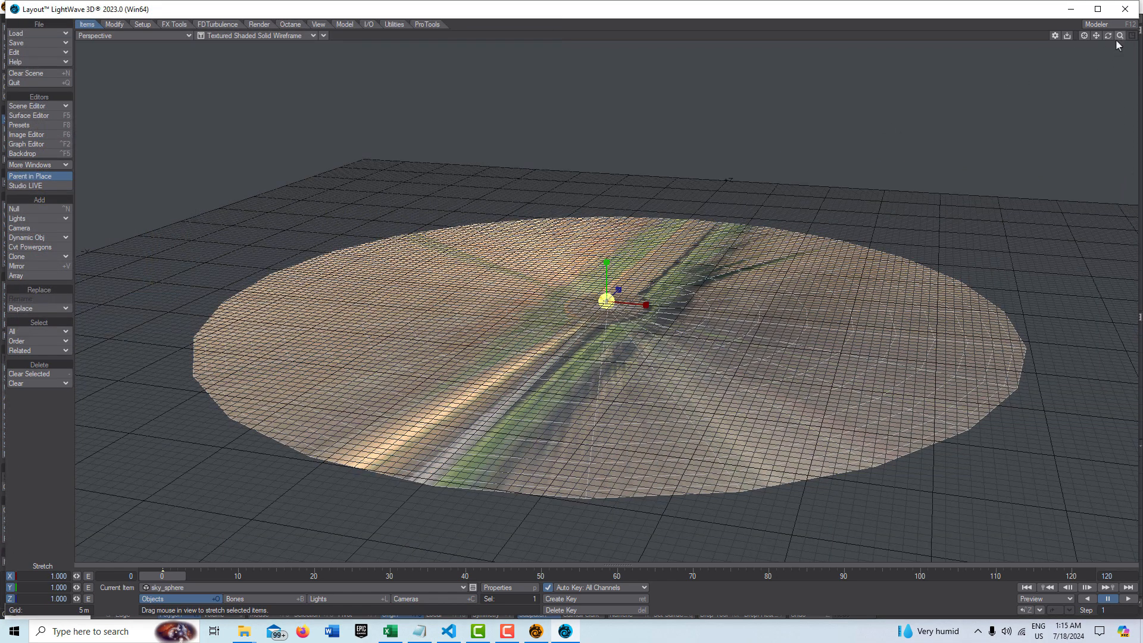
Stretch the sky_sphere object to 40 on the X, Y and Z axes, then return to the Move tool.
mouse_move(1121, 35)
left_mouse_down()
mouse_move(1140, 35)
mouse_move(1125, 35)
left_mouse_up()
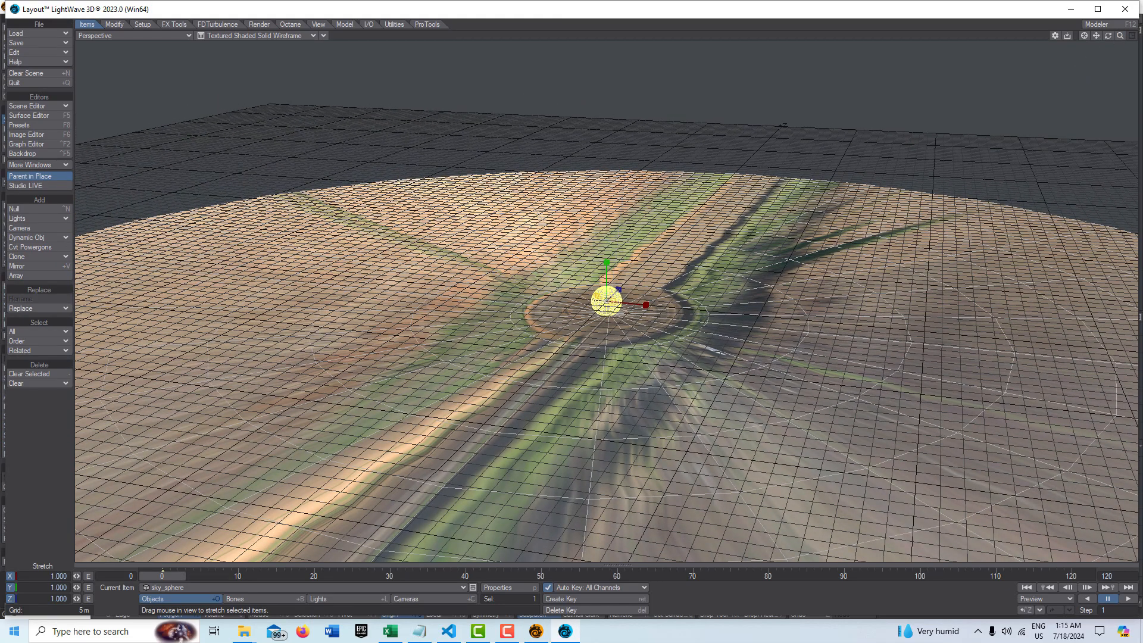
left_click(48, 574)
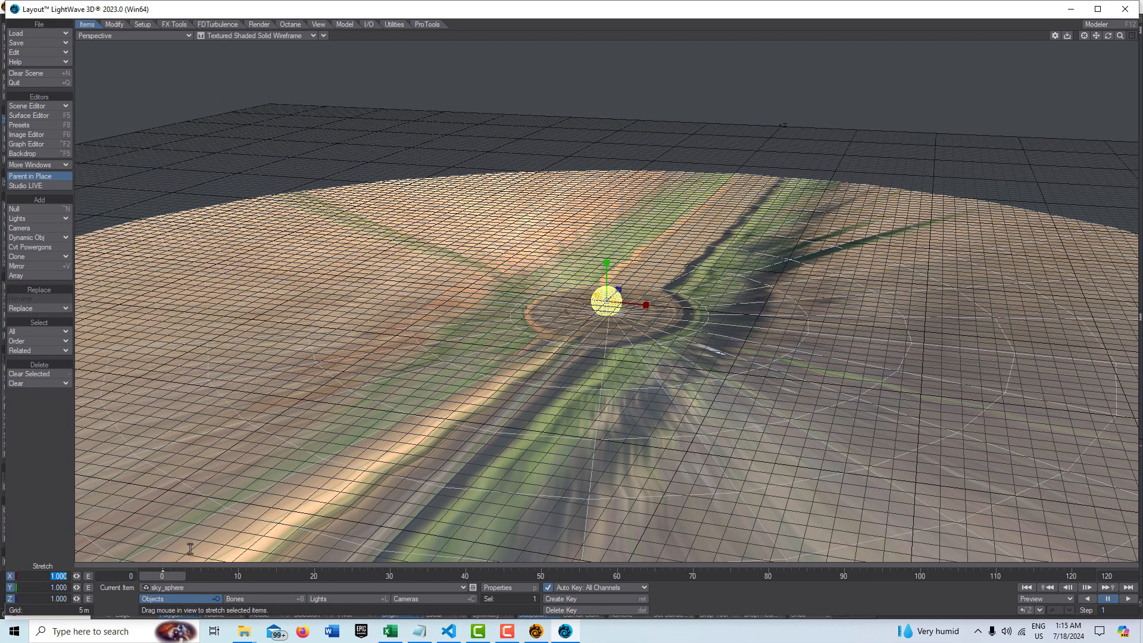
type("4")
key("Tab")
type("40")
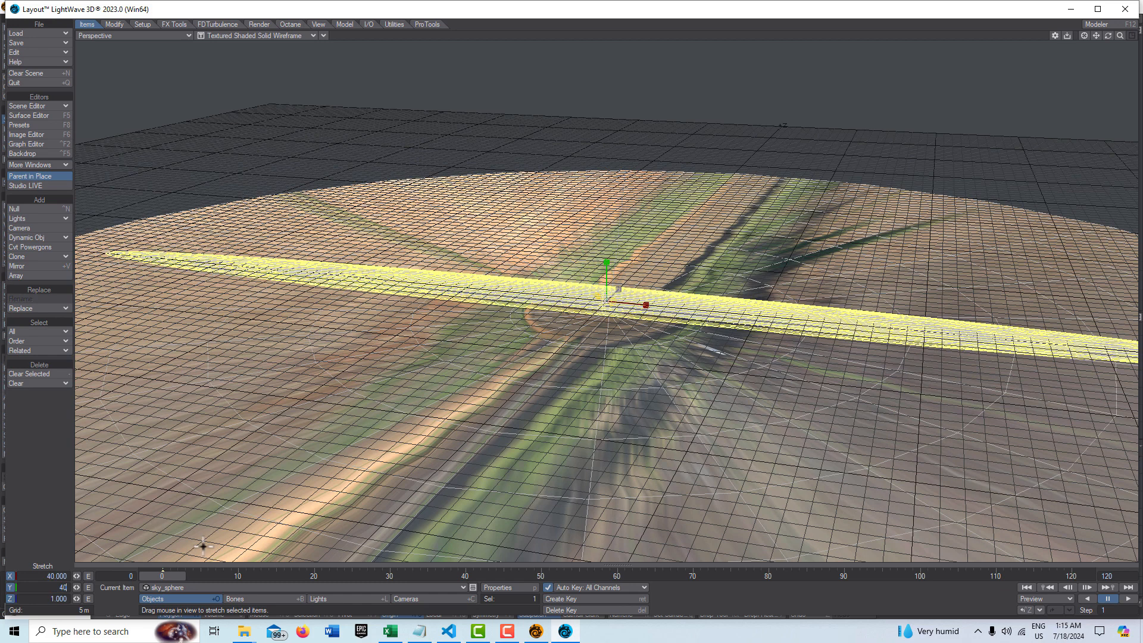
key("Tab")
type("40")
key("Return")
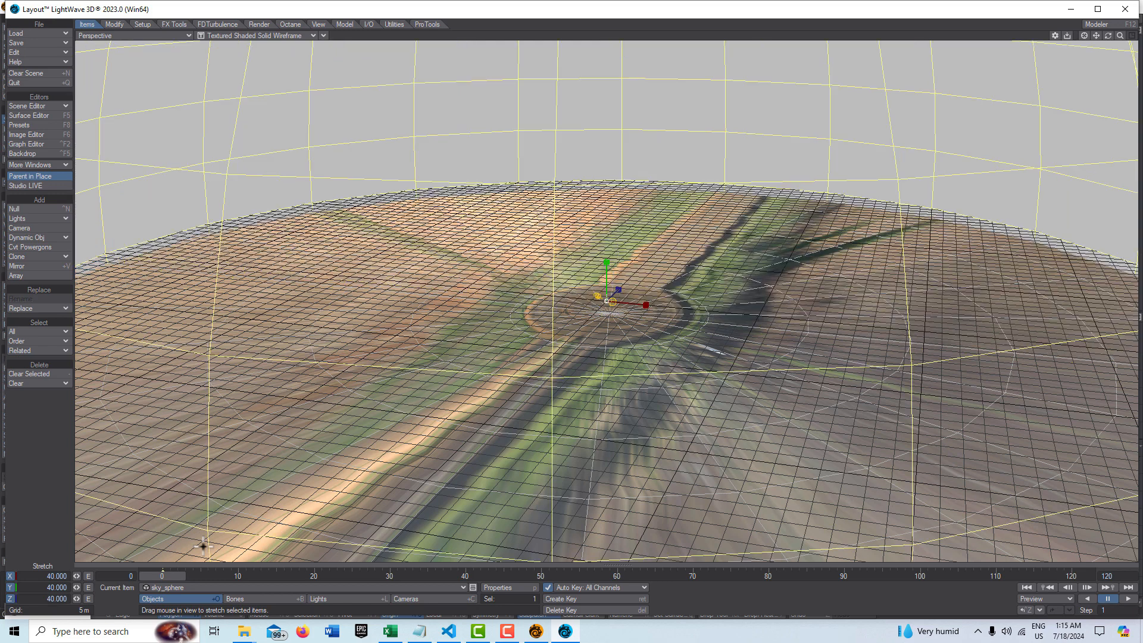
key("t")
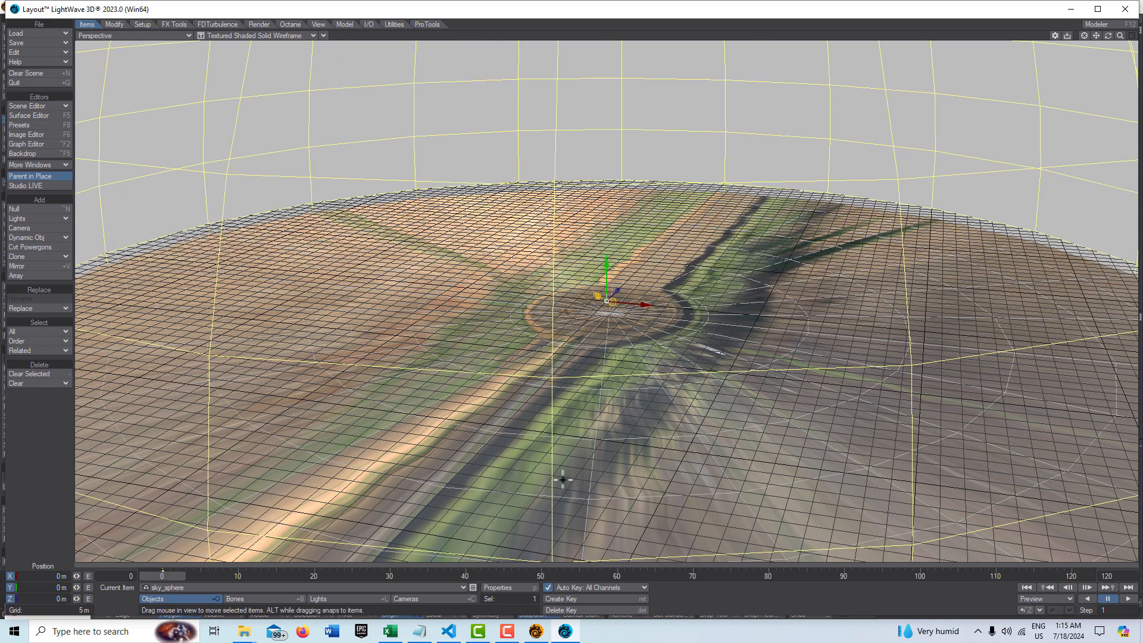
Disable self, cast and receive shadow for sky_sphere, and make it unaffected by fog and unseen by radiosity and rays.
left_click(509, 589)
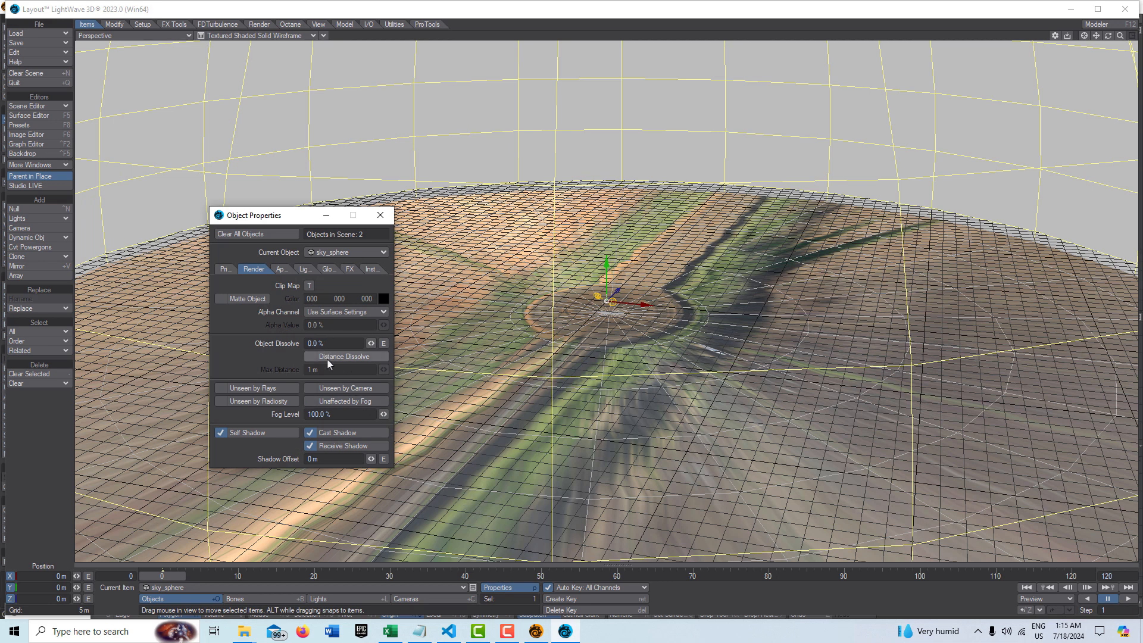
left_click(311, 435)
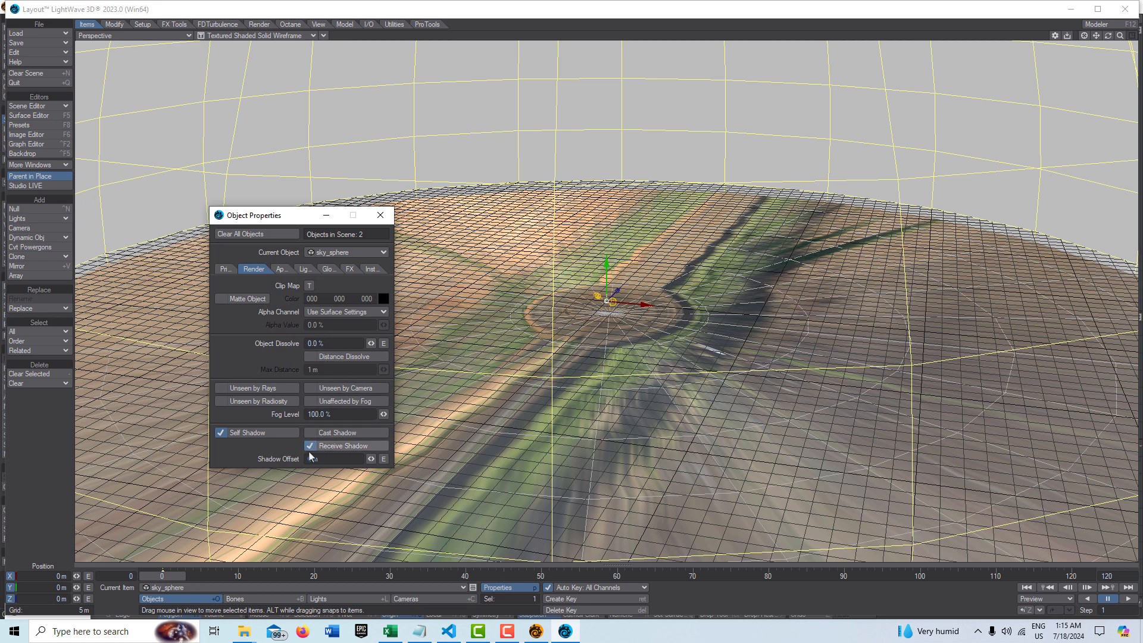
left_click(218, 433)
left_click(320, 402)
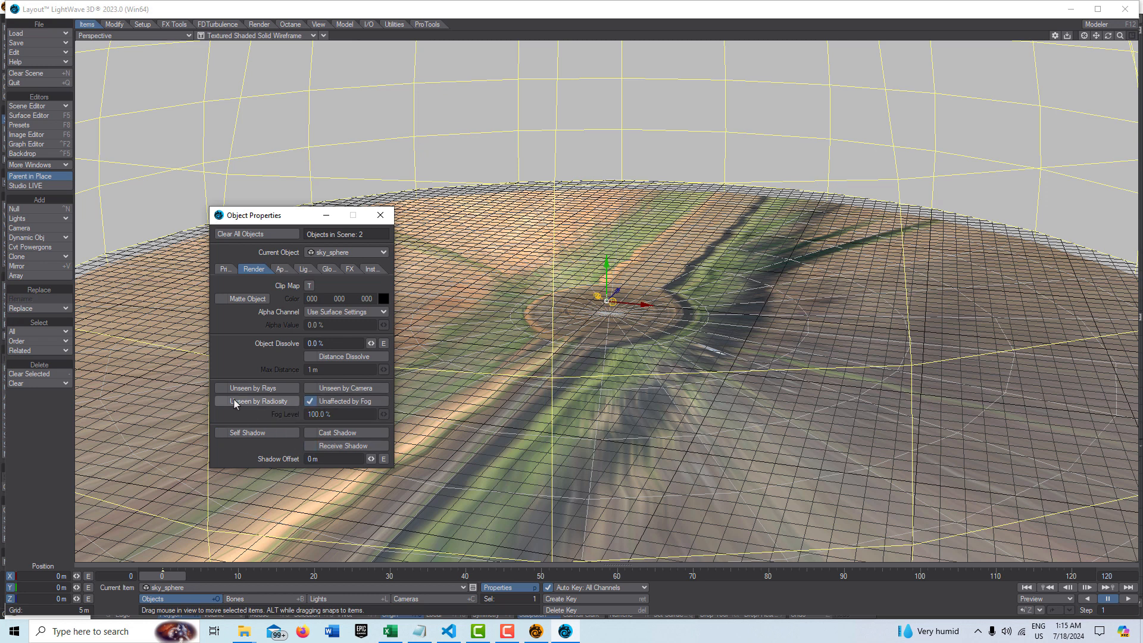
left_click(220, 403)
left_click(221, 390)
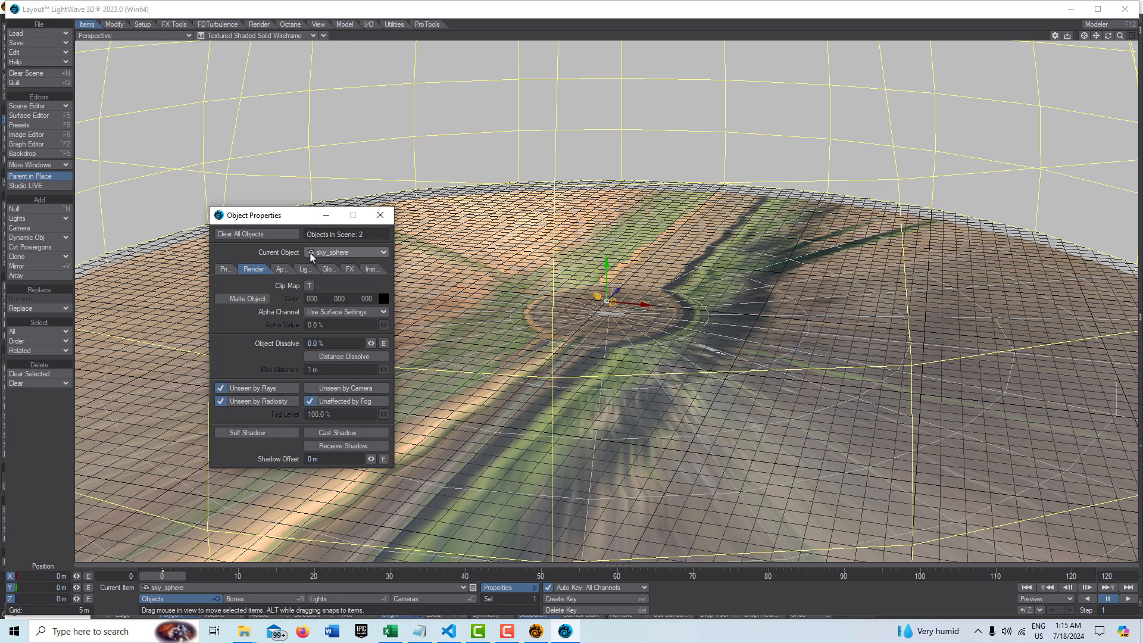
Exclude Light, EnvLight, Radiosity and Caustics from the sky_sphere object, then minimize its properties.
left_click(303, 269)
left_click(230, 297)
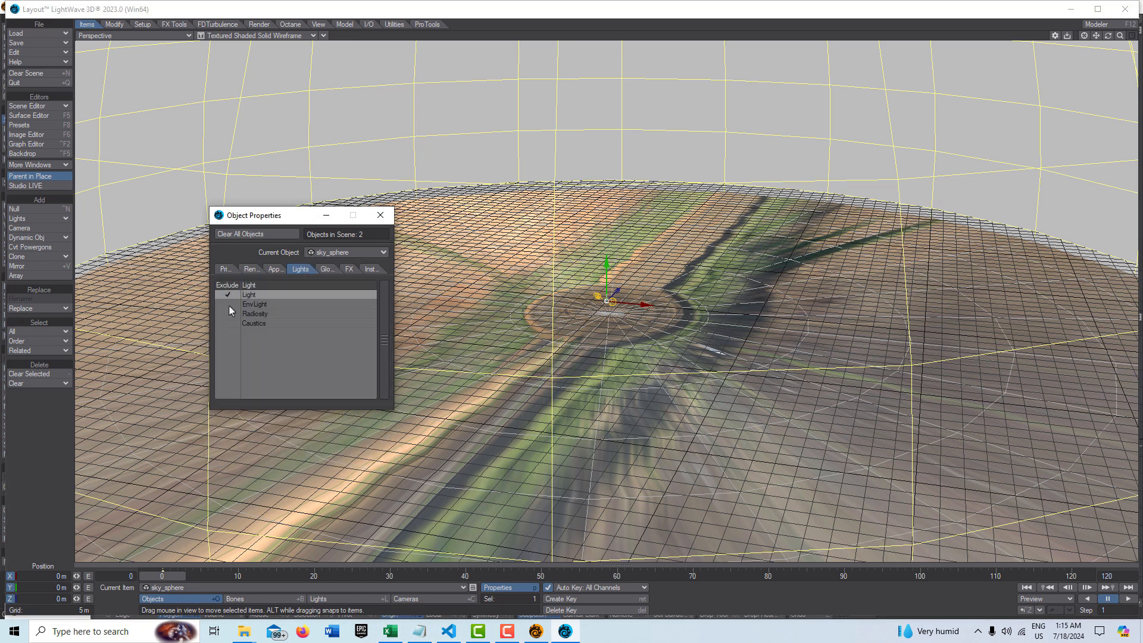
left_click(229, 305)
left_click(229, 315)
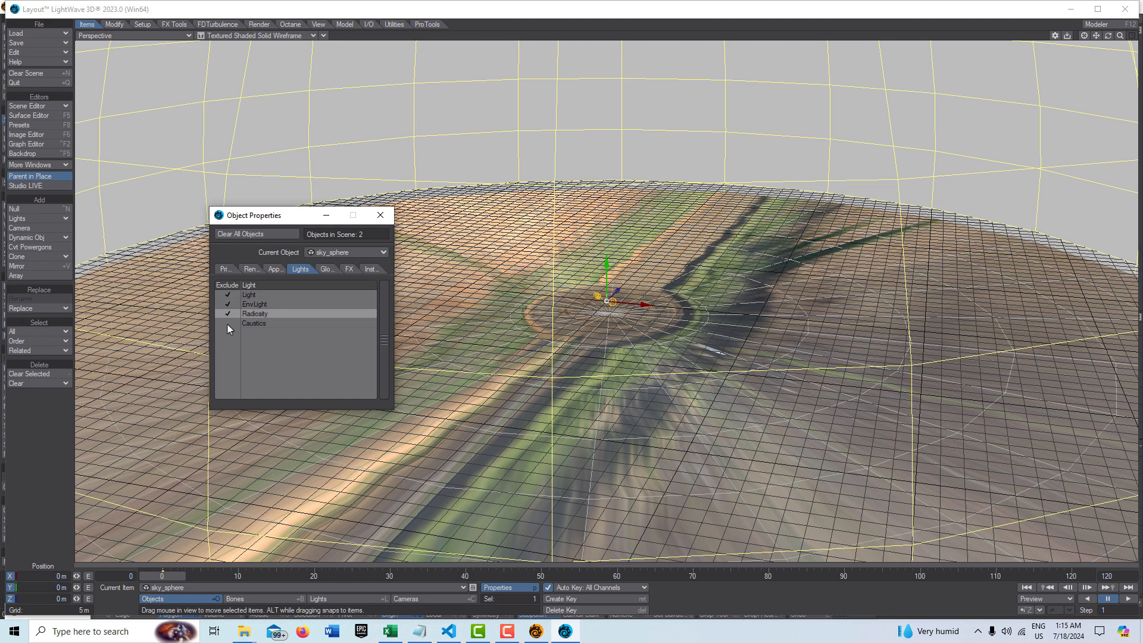
left_click(229, 324)
left_click(325, 215)
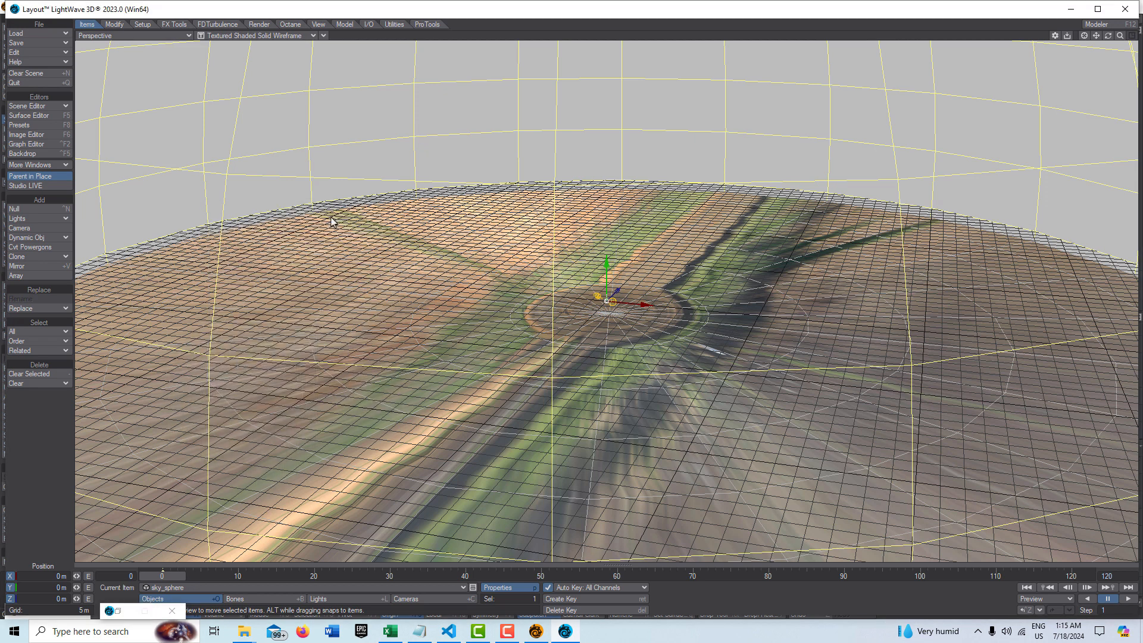
Add an Image node to the sky_sphere surface's node graph and assign lonely_road_afternoon_8k.hdr to it.
left_click(34, 117)
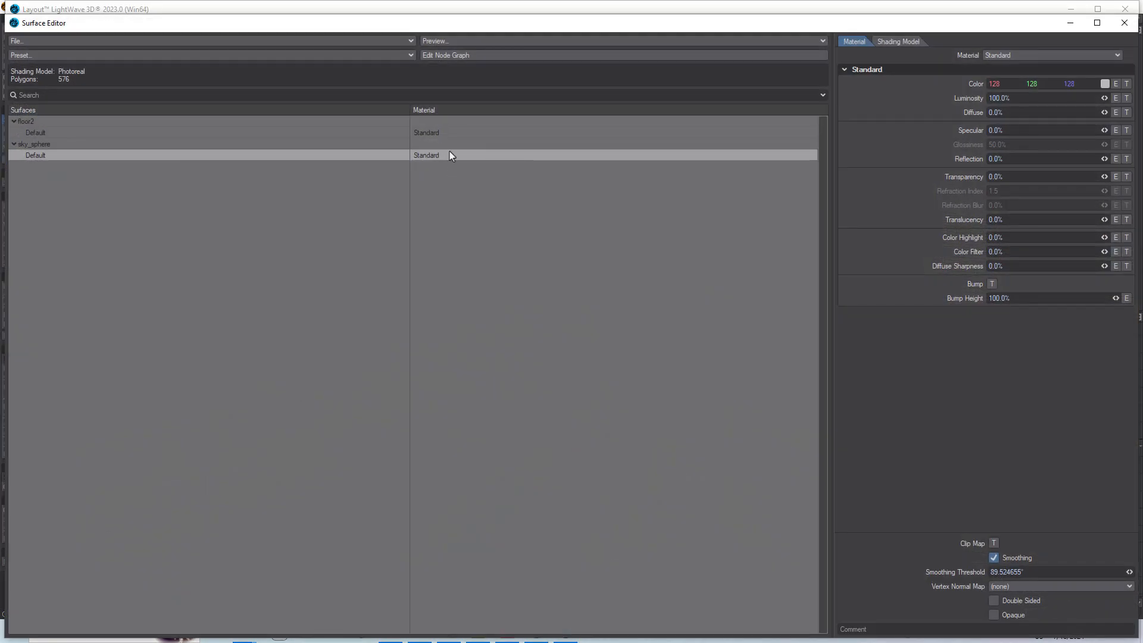
double_click(448, 155)
left_click_drag(357, 229, 490, 317)
left_click_drag(383, 257, 250, 186)
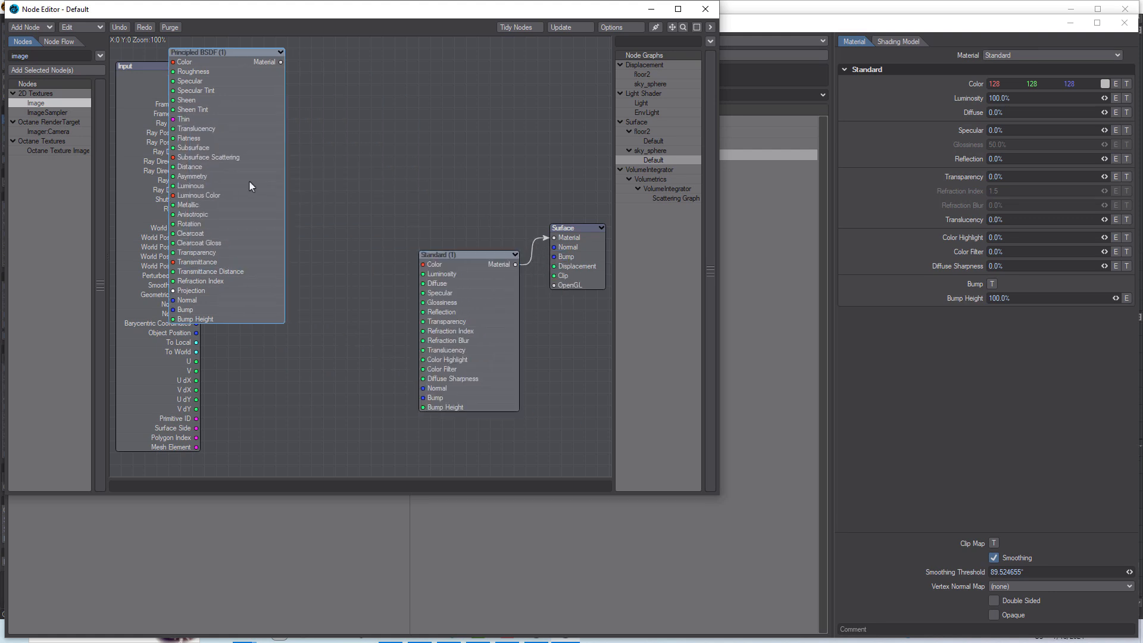
double_click(38, 105)
double_click(338, 225)
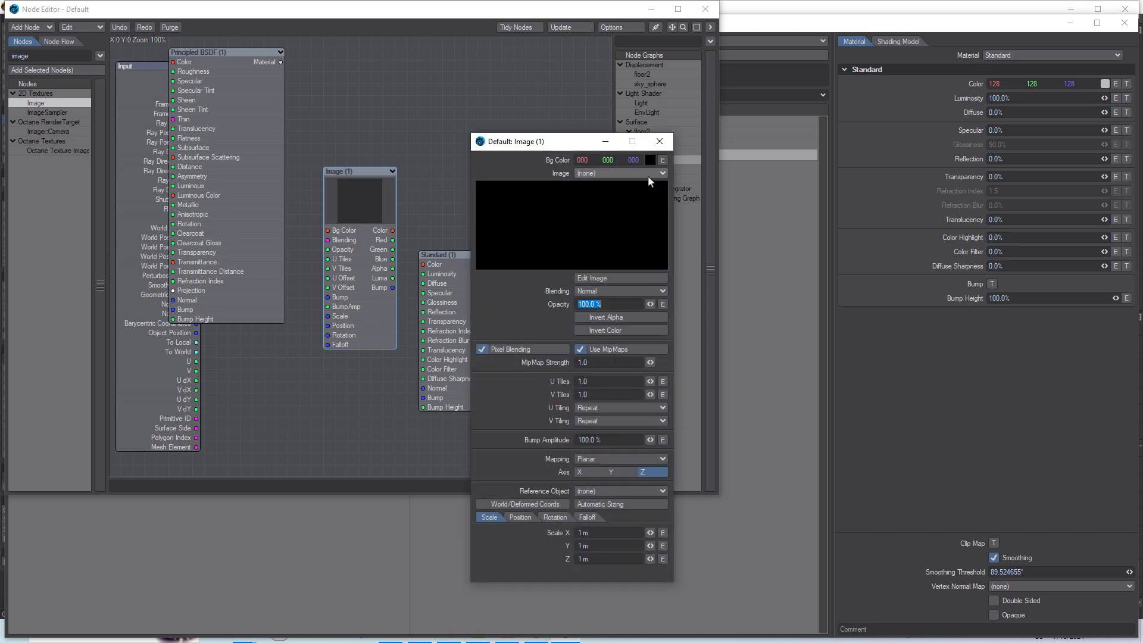
left_click(648, 175)
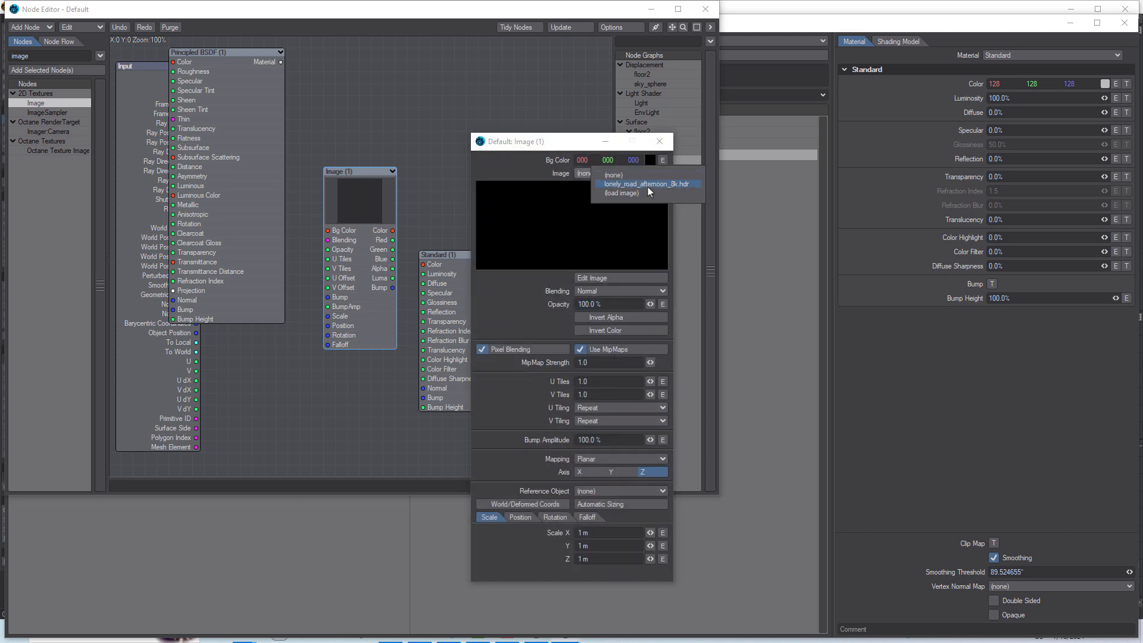
left_click(648, 184)
left_click(605, 142)
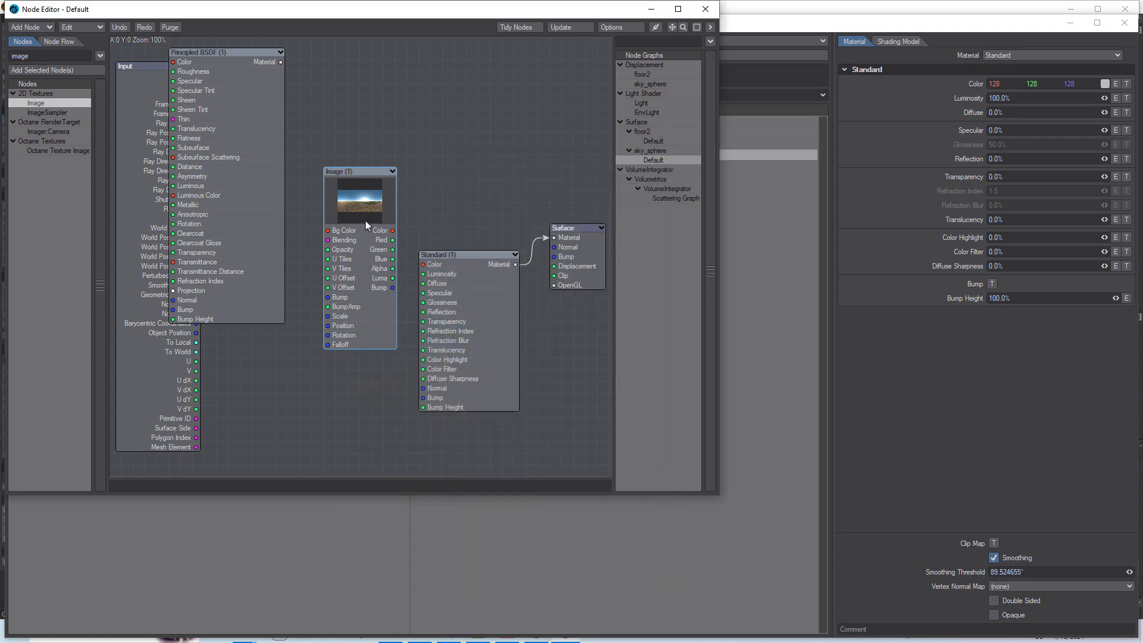
Connect the image's Color output to the Standard material's Color, set its mapping to Spherical, and minimize the editors.
left_click_drag(393, 231, 423, 265)
double_click(369, 231)
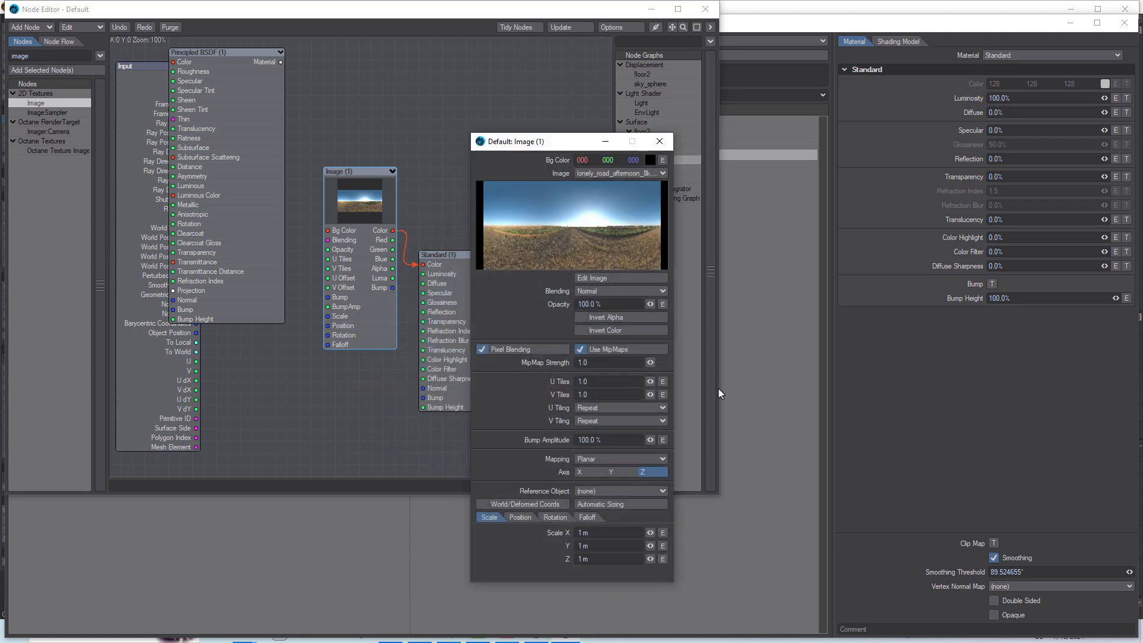
left_click(656, 461)
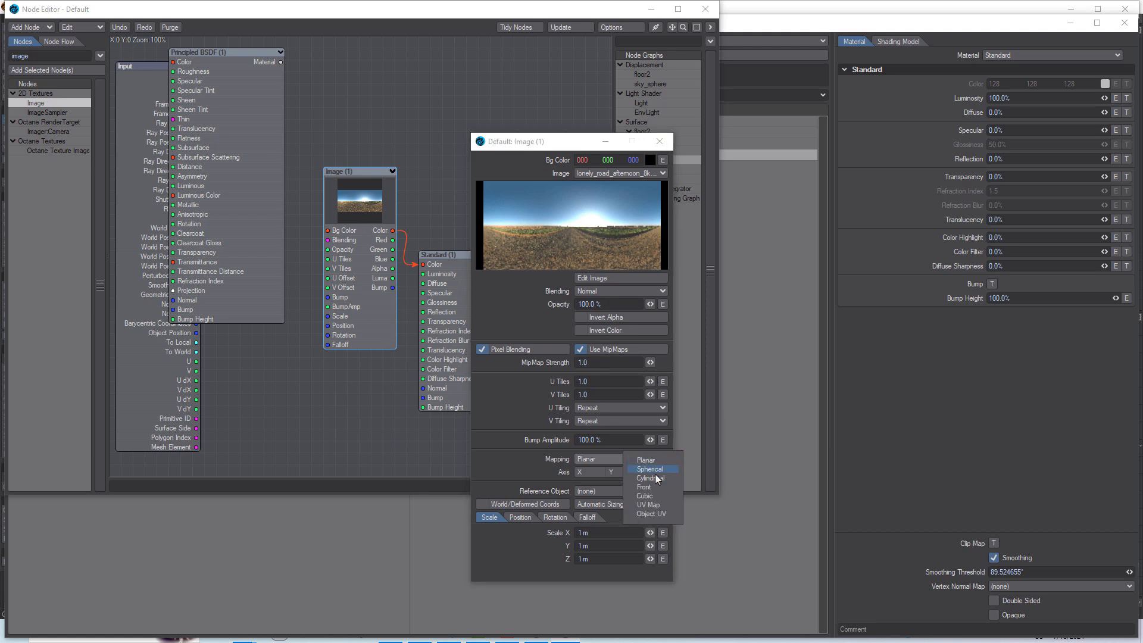
left_click(657, 476)
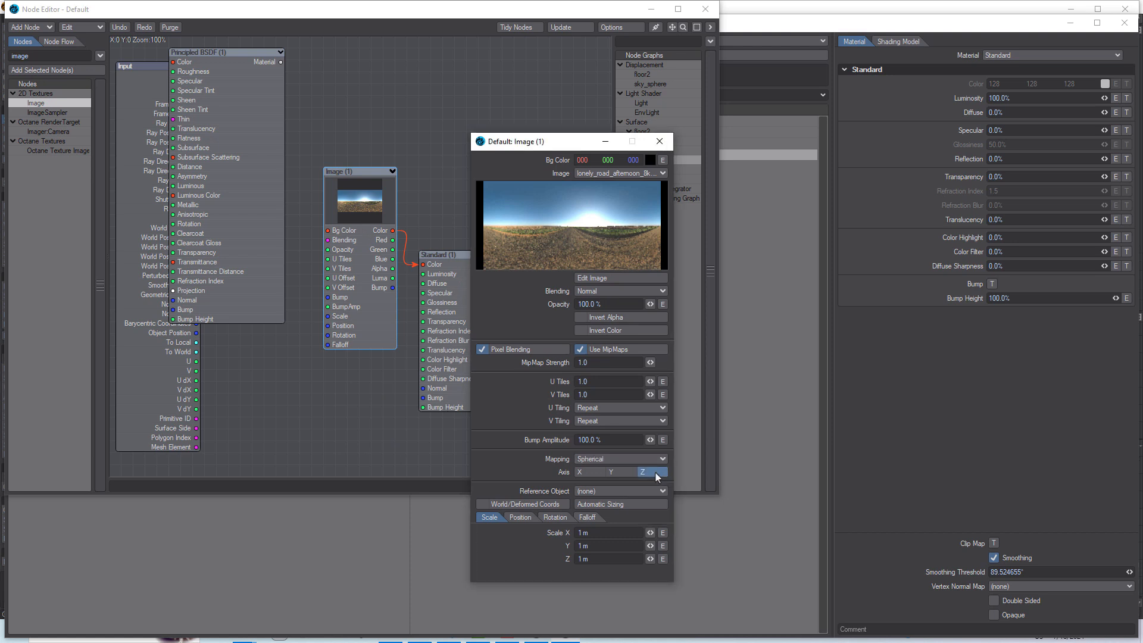
left_click(605, 141)
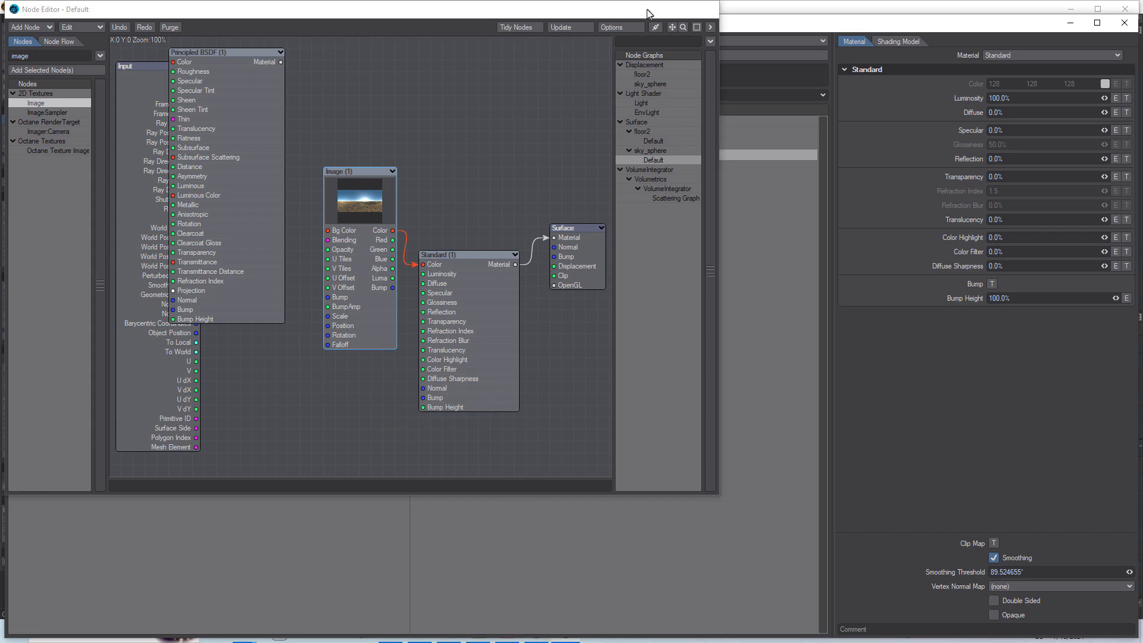
left_click(648, 11)
left_click(1069, 24)
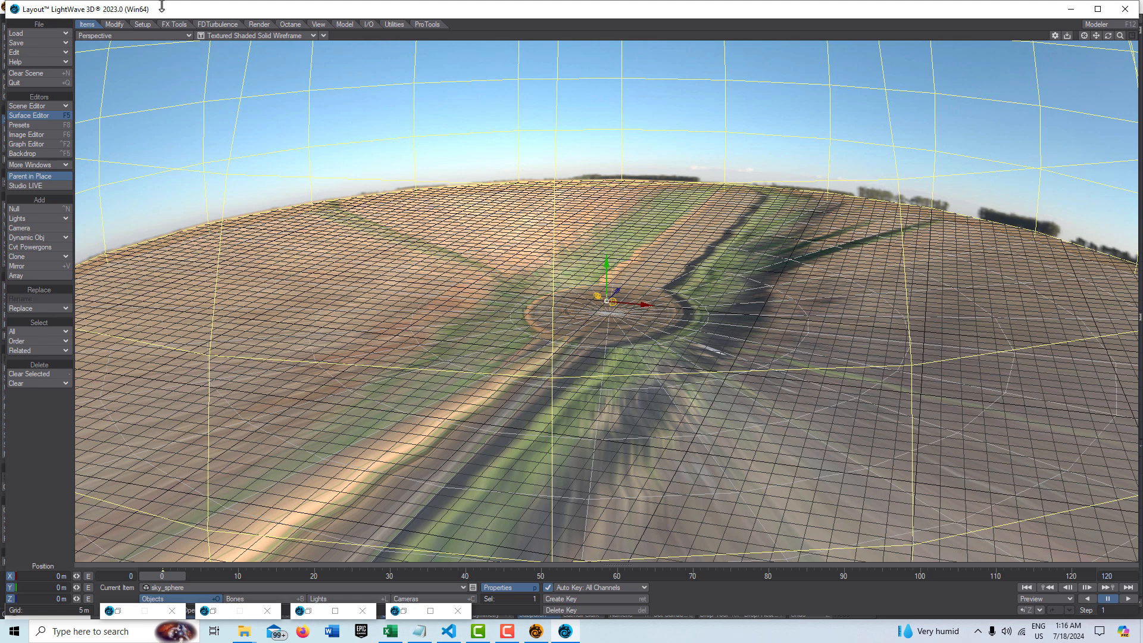
Switch the viewport to VPR rendering and turn the perspective to look straight down the road.
left_click(312, 36)
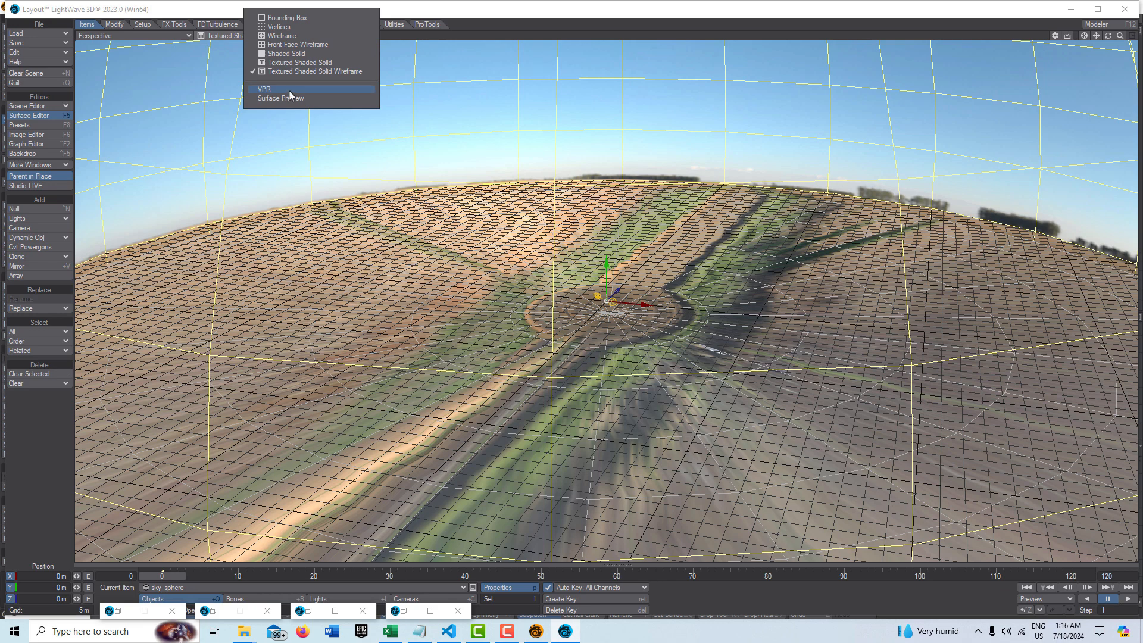
left_click(290, 90)
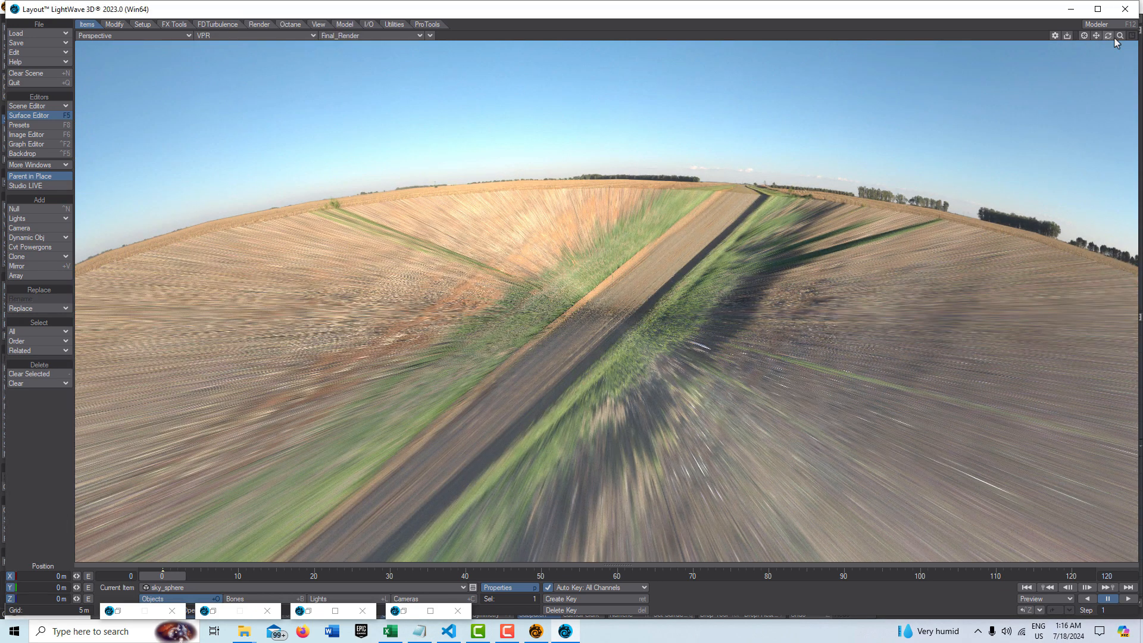
mouse_move(1119, 37)
left_mouse_down()
mouse_move(1138, 37)
mouse_move(1108, 36)
left_mouse_up()
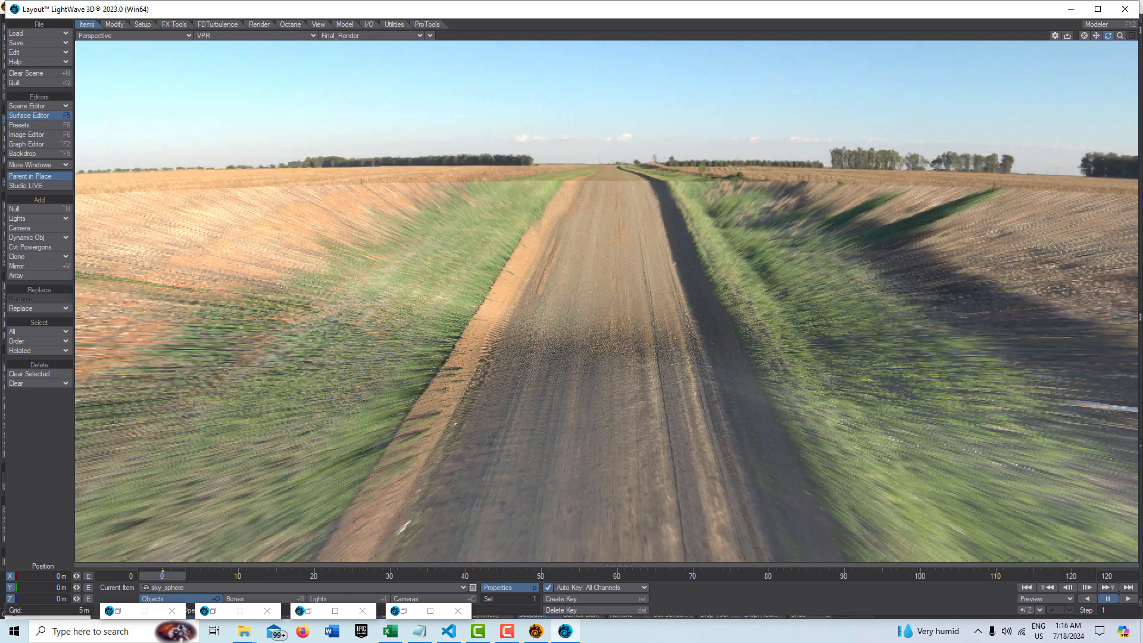
left_click_drag(1107, 36, 1108, 35)
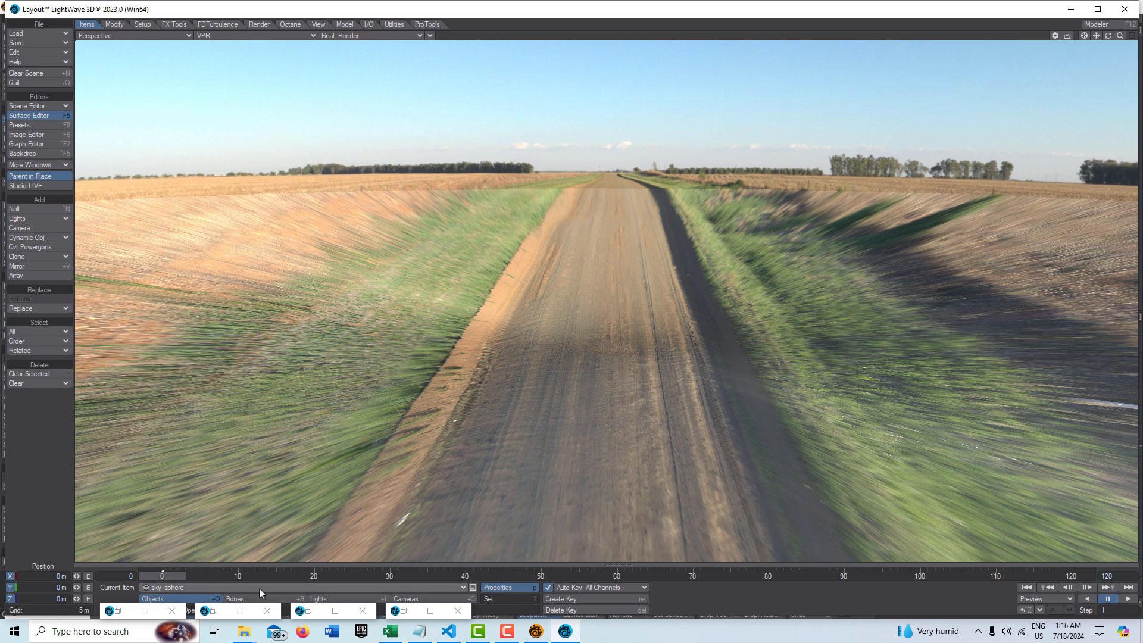
Raise the floor2 object to a Y position of 4.32 m.
left_click(438, 587)
left_click(433, 577)
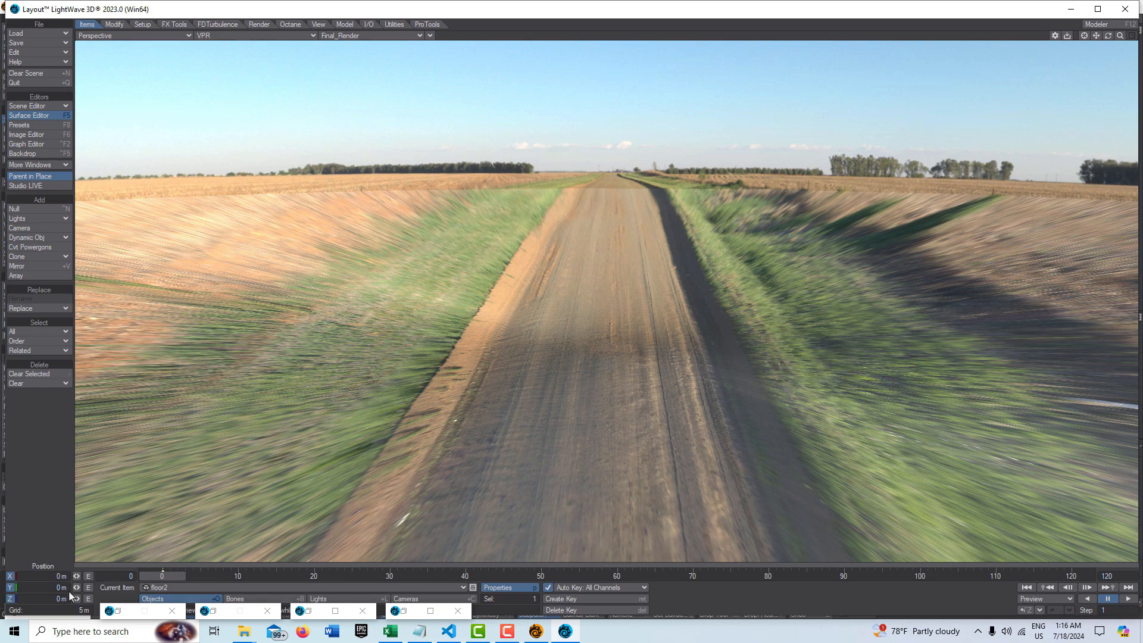
left_click_drag(76, 588, 240, 587)
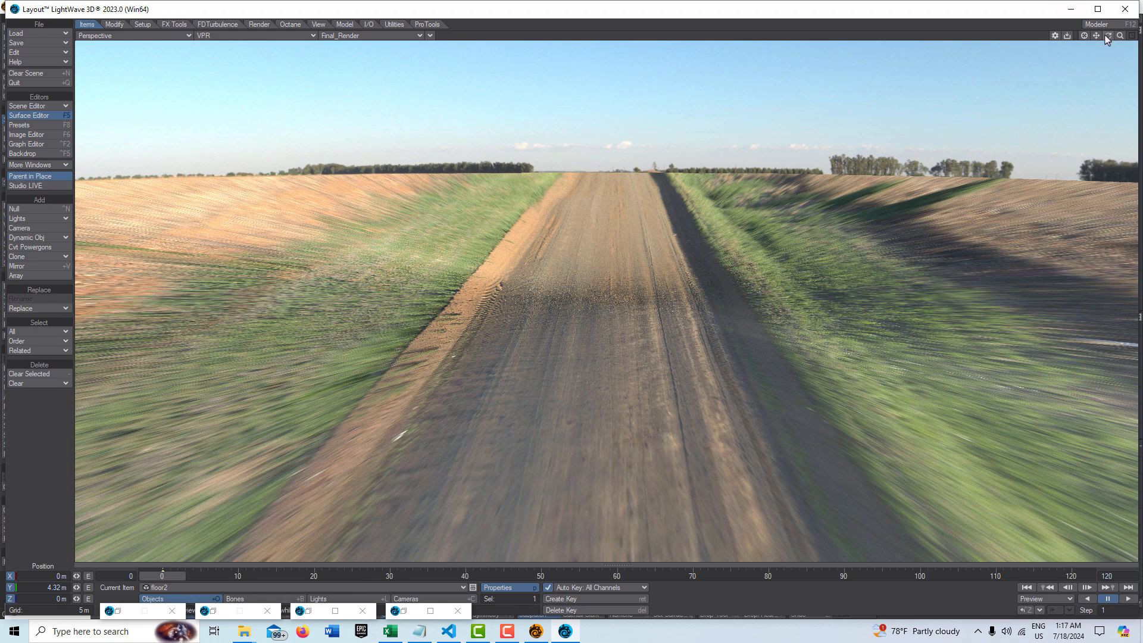
Examine the raised floor and its horizon against the sky in both road directions and from close to the ground.
left_click_drag(1107, 35, 1131, 48)
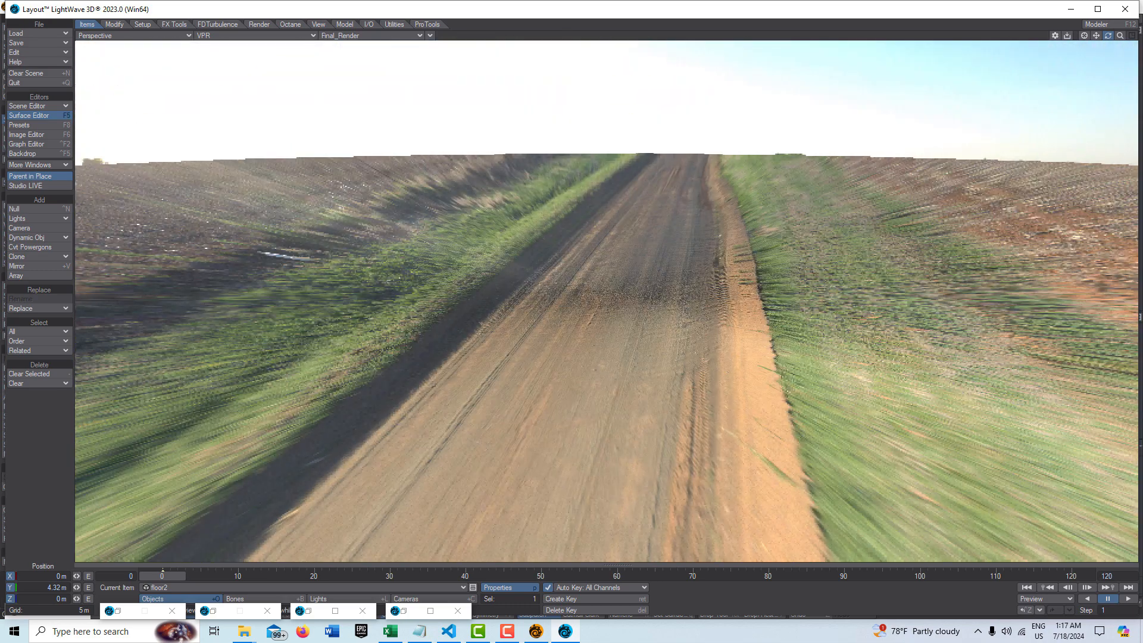
left_click_drag(1108, 35, 1105, 37)
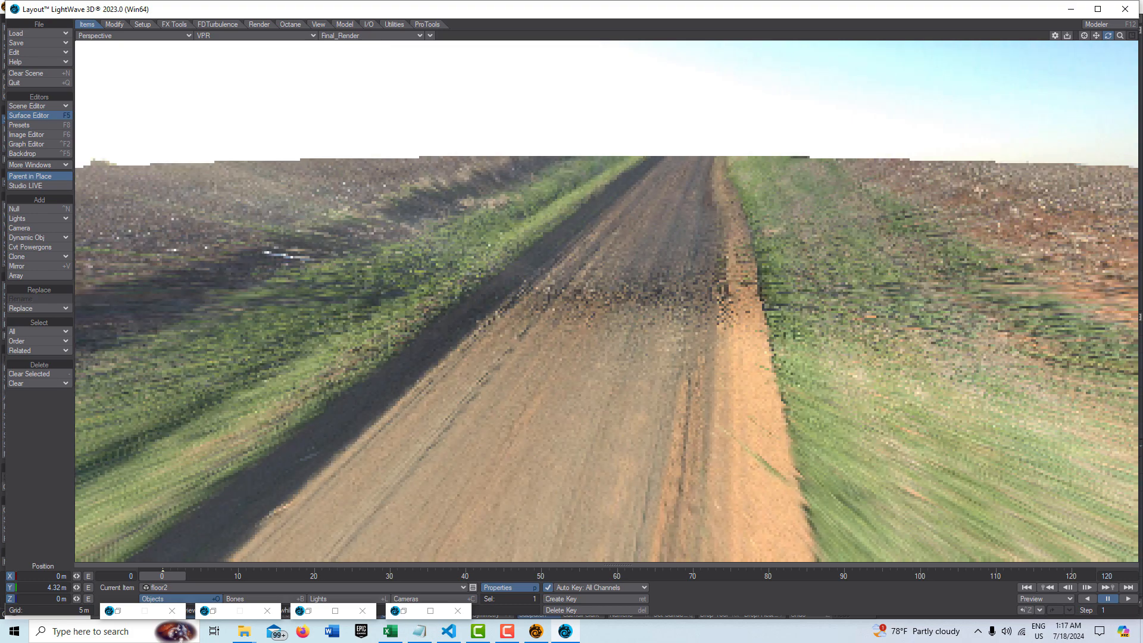
left_click_drag(1120, 36, 1119, 37)
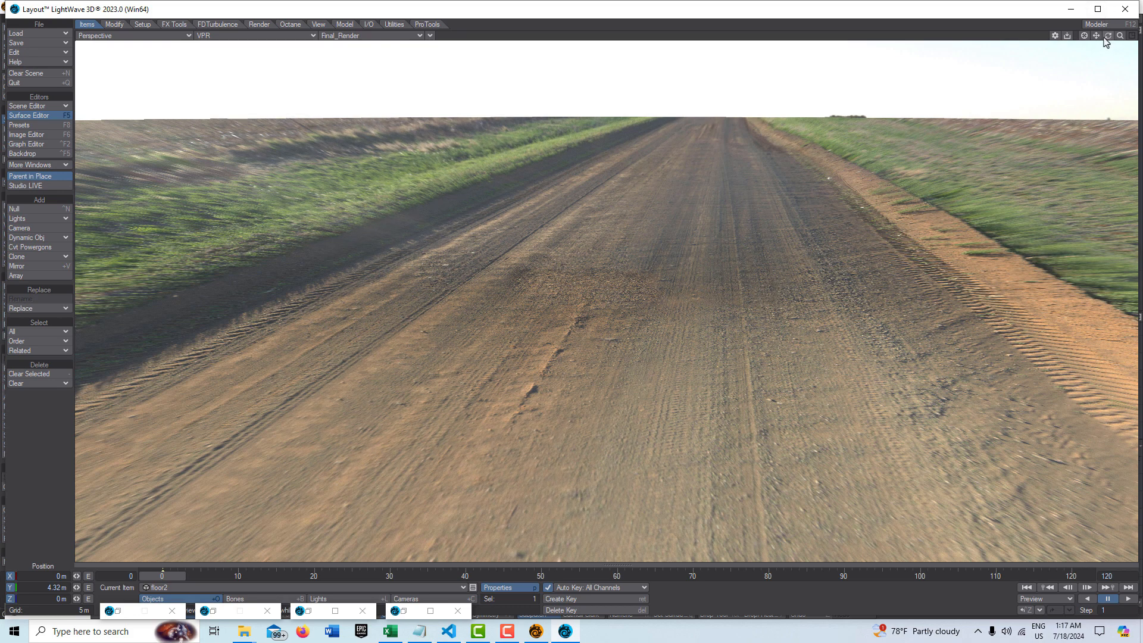
left_click_drag(1119, 36, 985, 32)
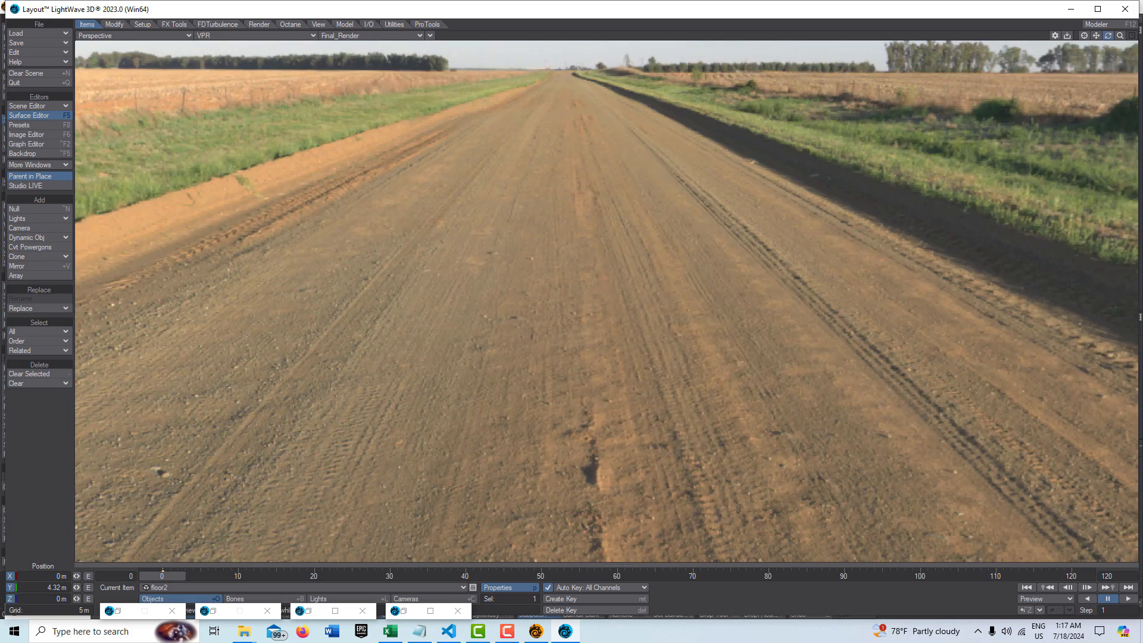
left_click_drag(1120, 36, 1093, 35)
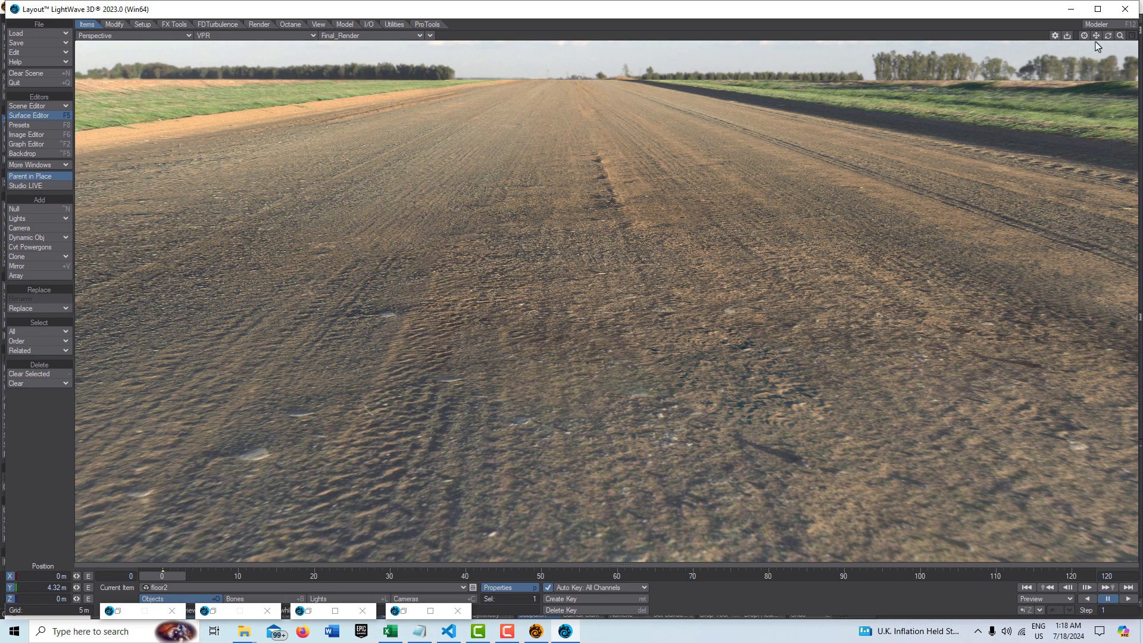
left_click_drag(1096, 36, 1132, 174)
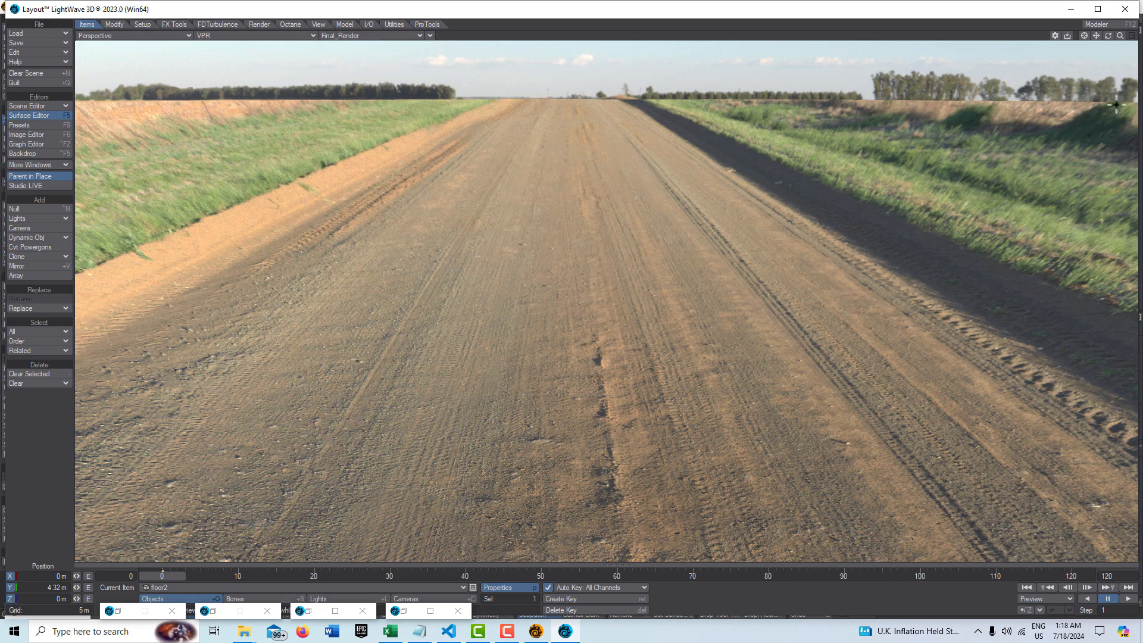
left_click_drag(1107, 35, 1105, 3)
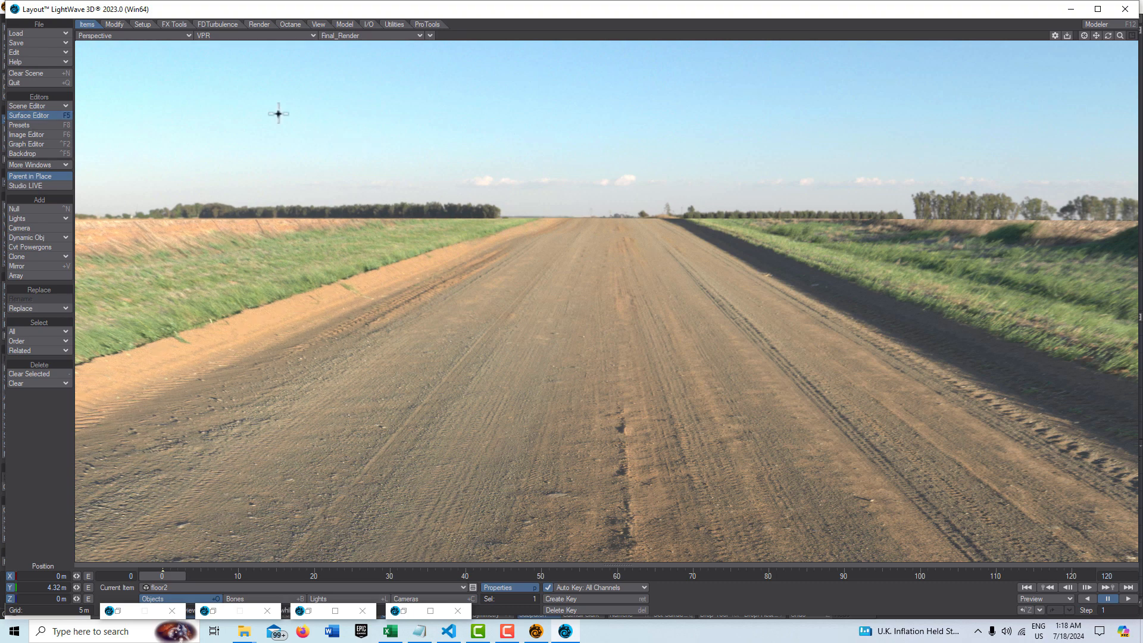
Add a cube object to the scene, keeping its default name.
left_click(345, 24)
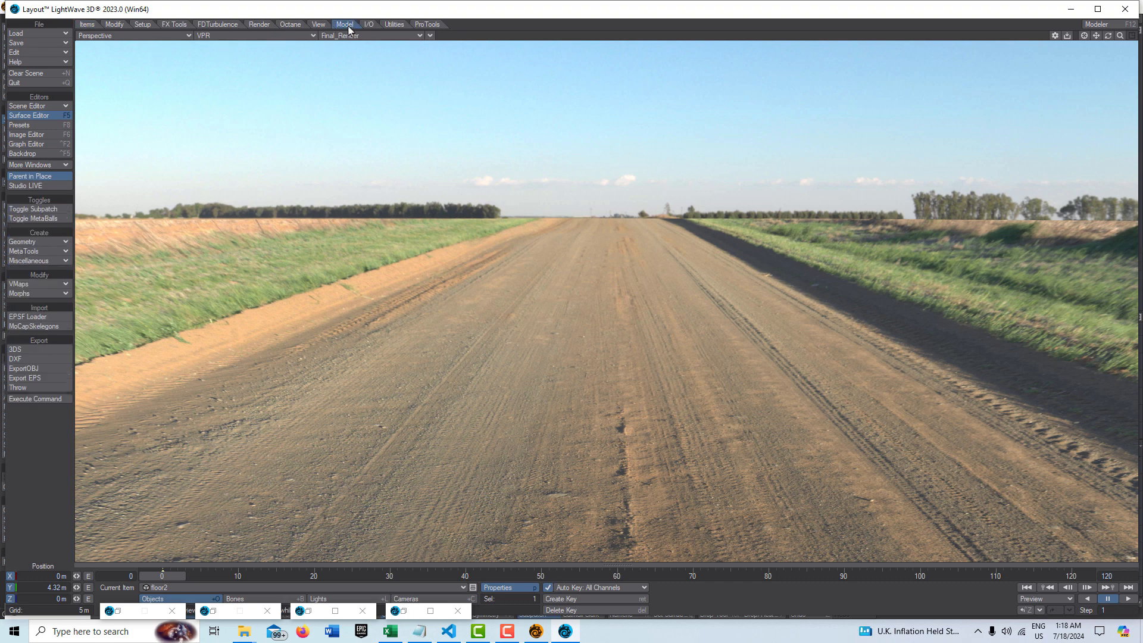
left_click(51, 242)
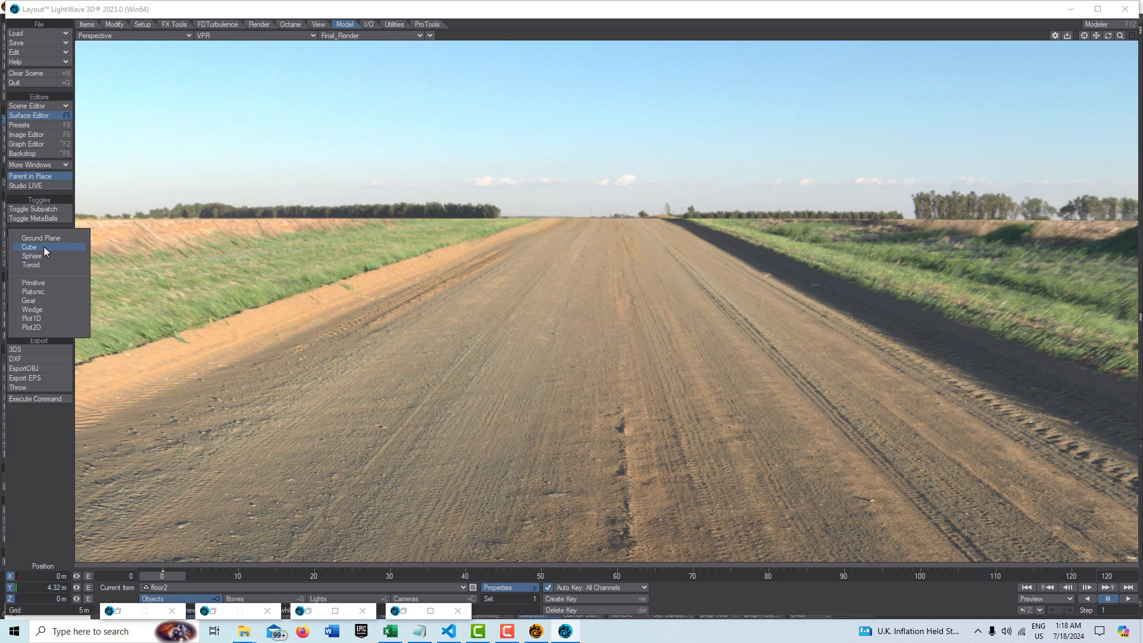
left_click(44, 247)
left_click(292, 253)
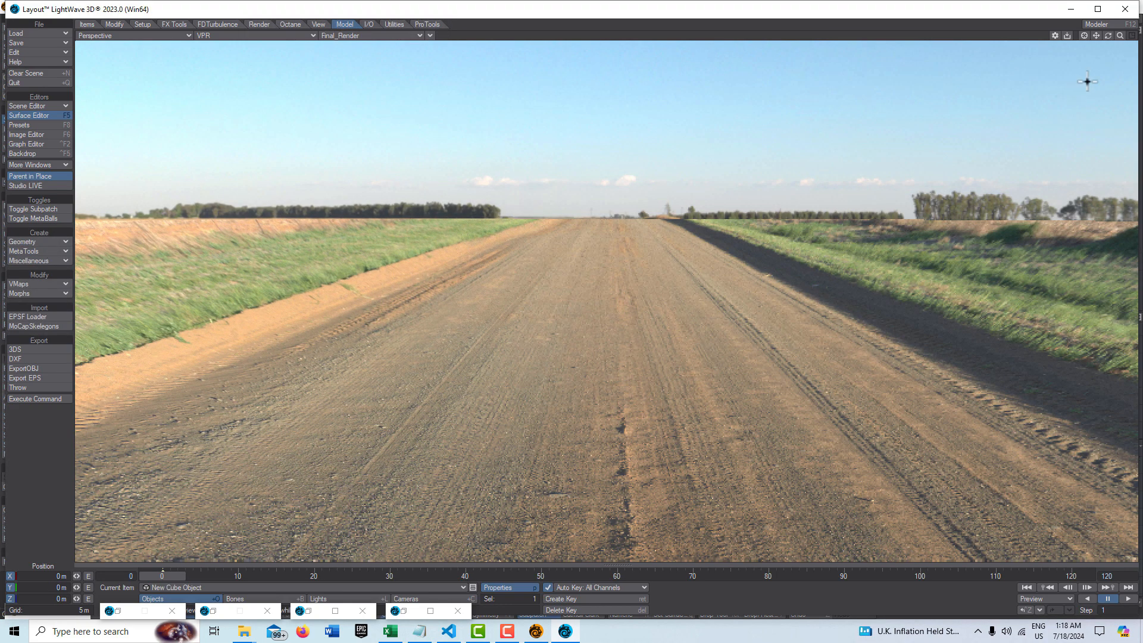
Display the viewport as Textured Shaded Solid Wireframe and move the cube to Y 2.8907 m and Z 25.37 m.
mouse_move(1107, 37)
left_mouse_down()
mouse_move(1137, 36)
mouse_move(1107, 49)
mouse_move(1133, 48)
mouse_move(1096, 49)
left_mouse_up()
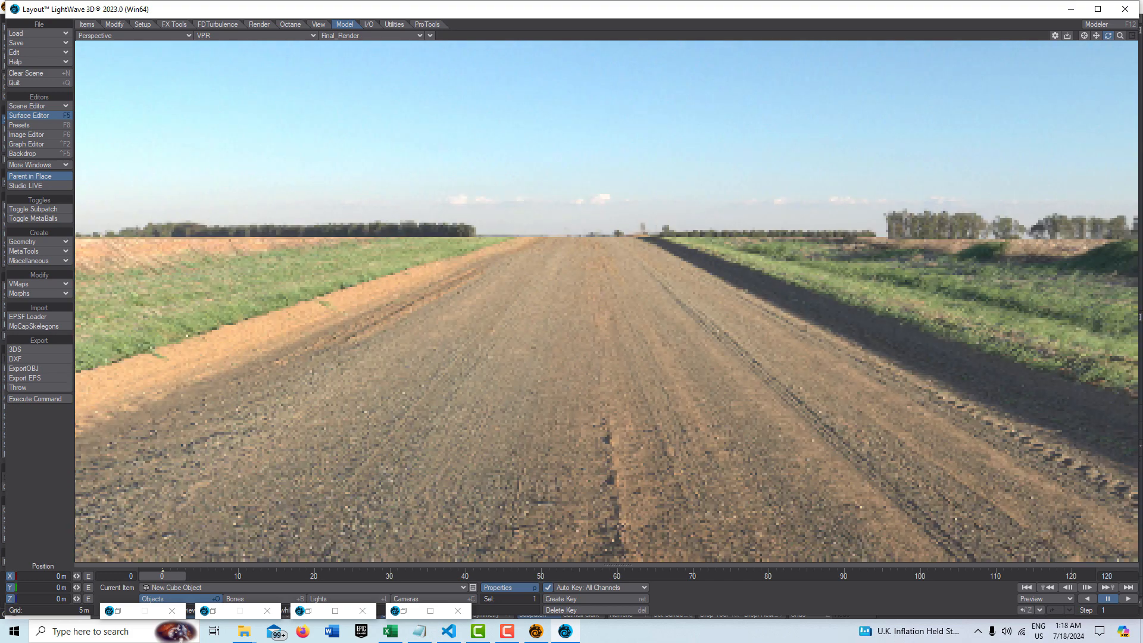
left_click(312, 37)
left_click(313, 64)
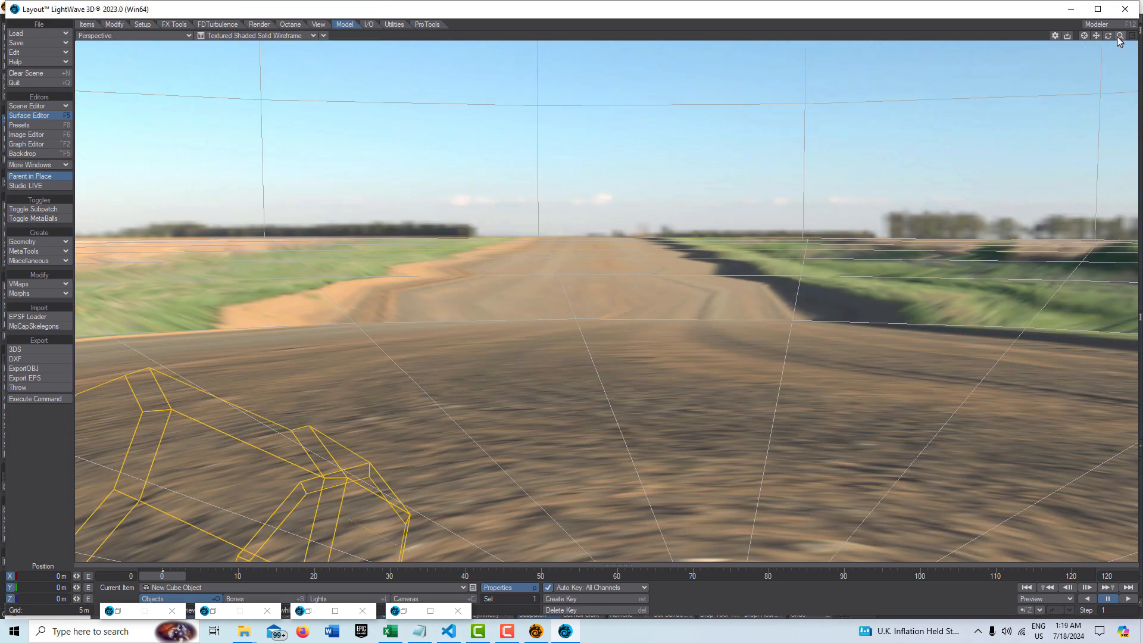
left_click_drag(1120, 36, 1089, 35)
left_click_drag(1120, 35, 1112, 43)
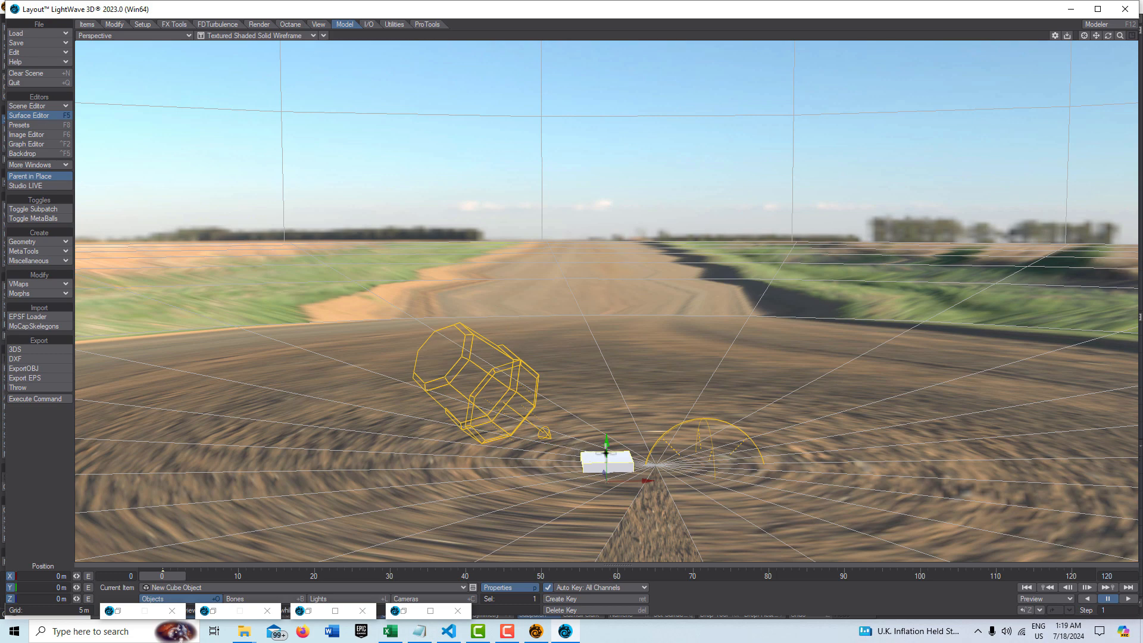
left_click_drag(607, 443, 607, 321)
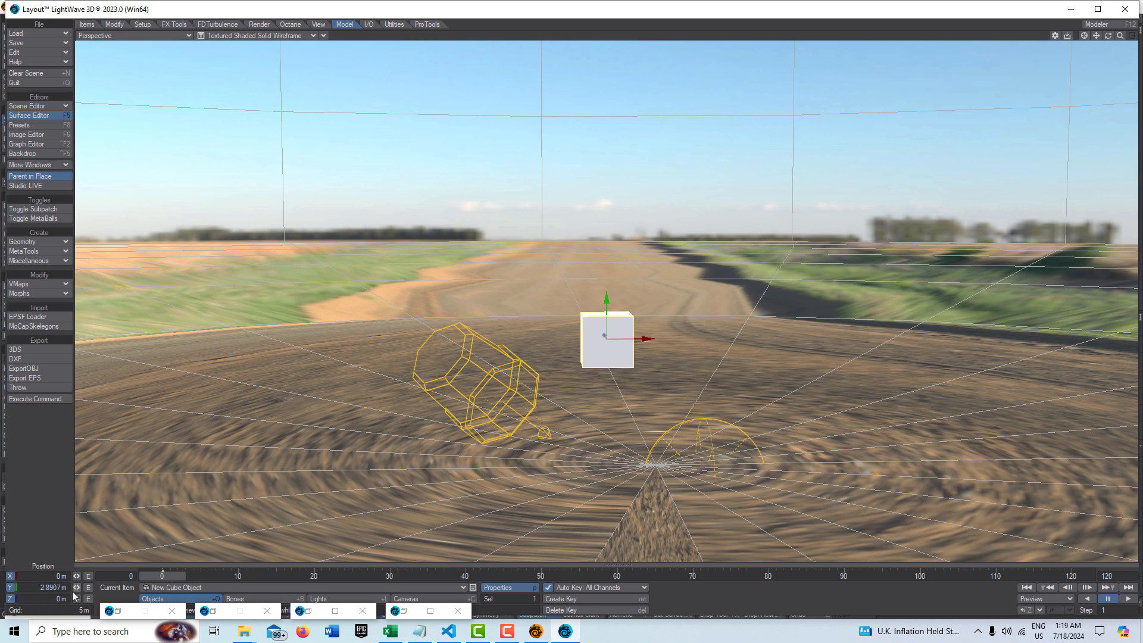
left_click_drag(76, 603, 167, 604)
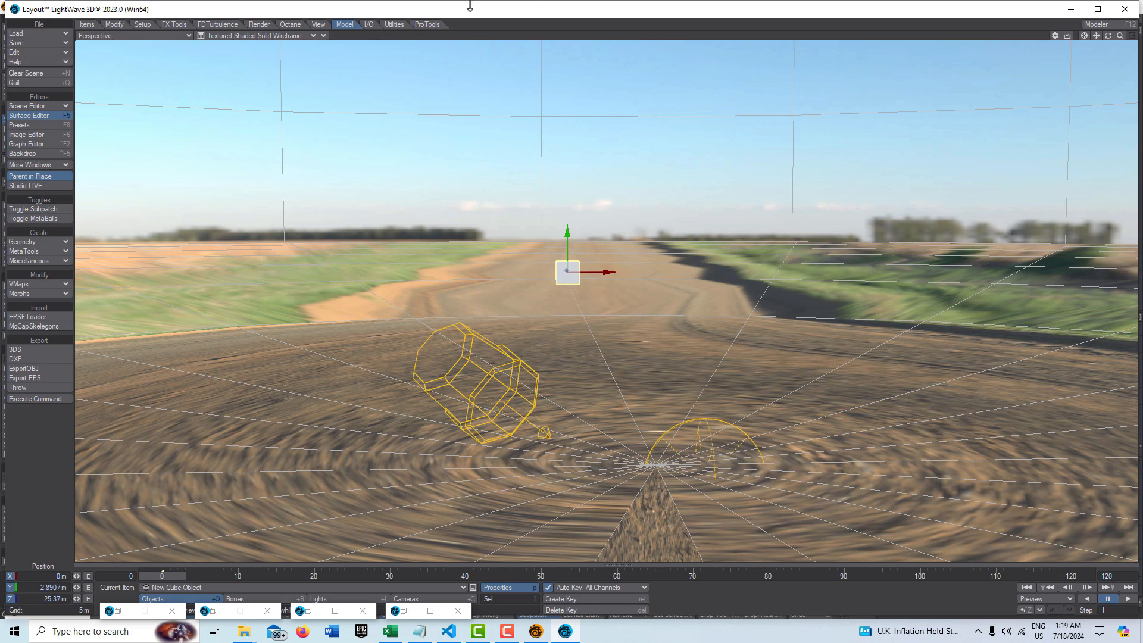
Switch the viewport back to VPR rendering and frame the cube against the road and horizon.
left_click(314, 36)
left_click(266, 87)
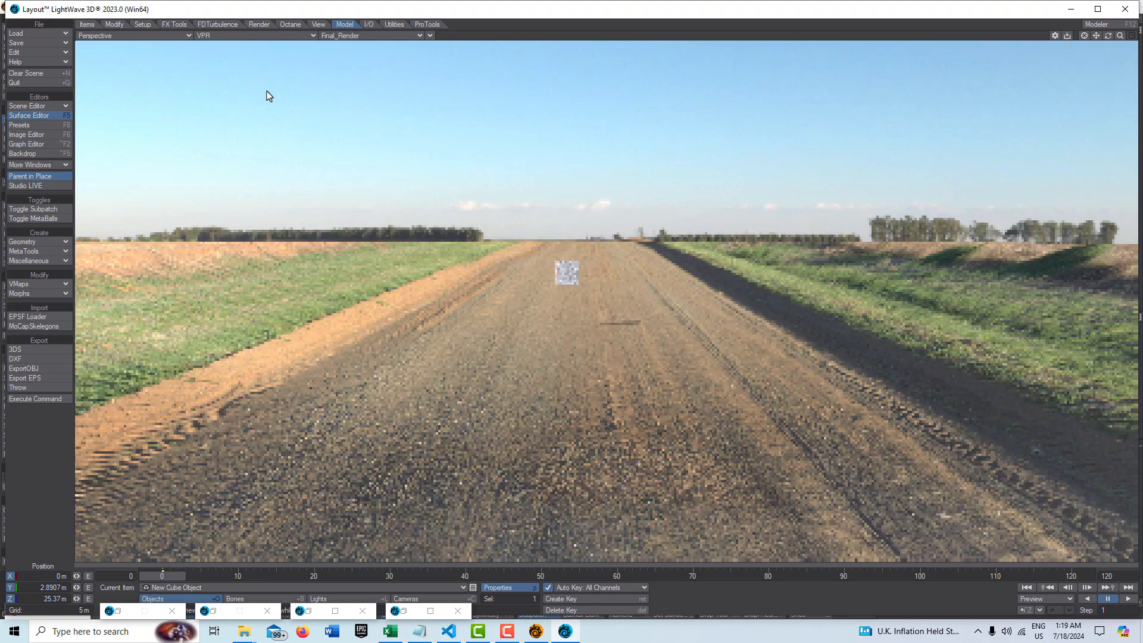
left_click_drag(1121, 36, 1135, 37)
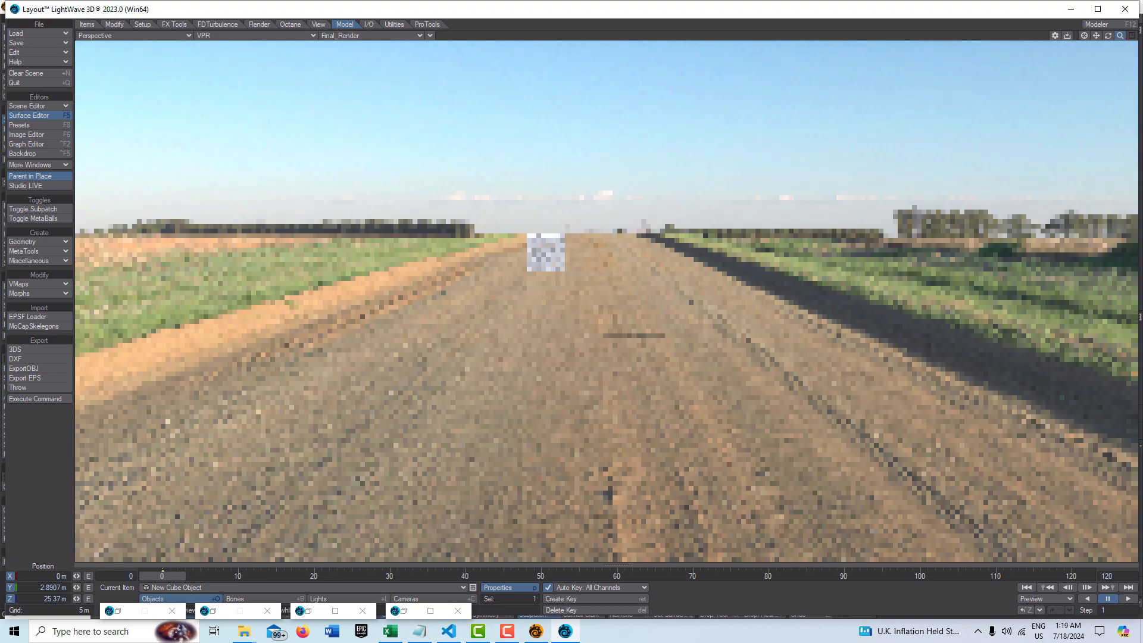
left_click_drag(1109, 37, 1100, 39)
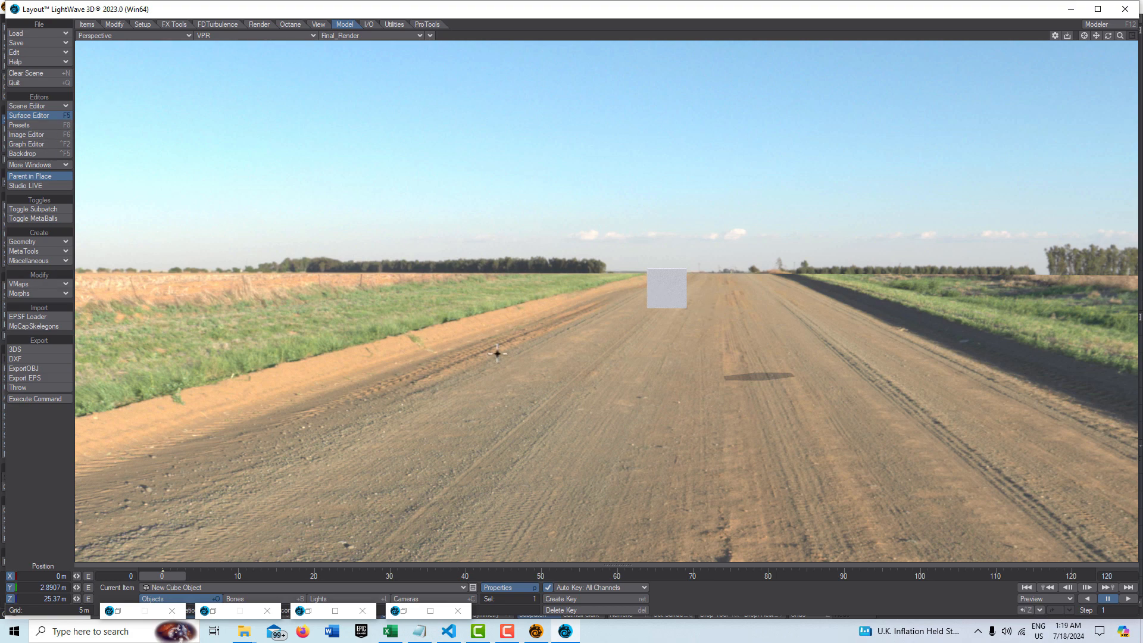
Set the animation's last frame to 300.
mouse_move(172, 576)
left_mouse_down()
mouse_move(1071, 577)
mouse_move(162, 576)
left_mouse_up()
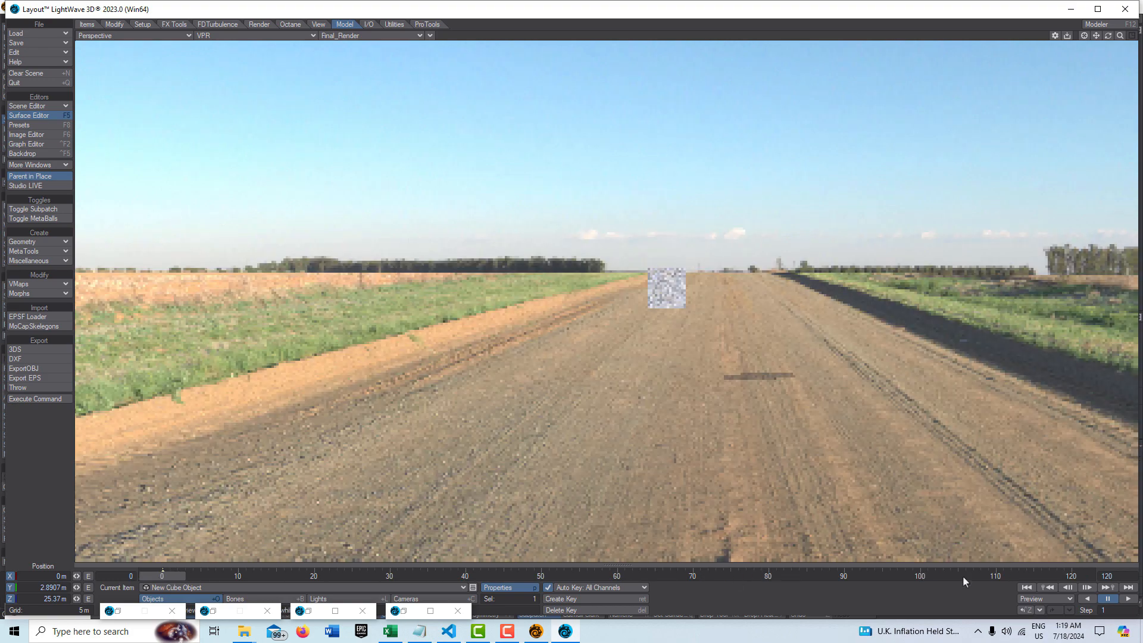
left_click(1076, 576)
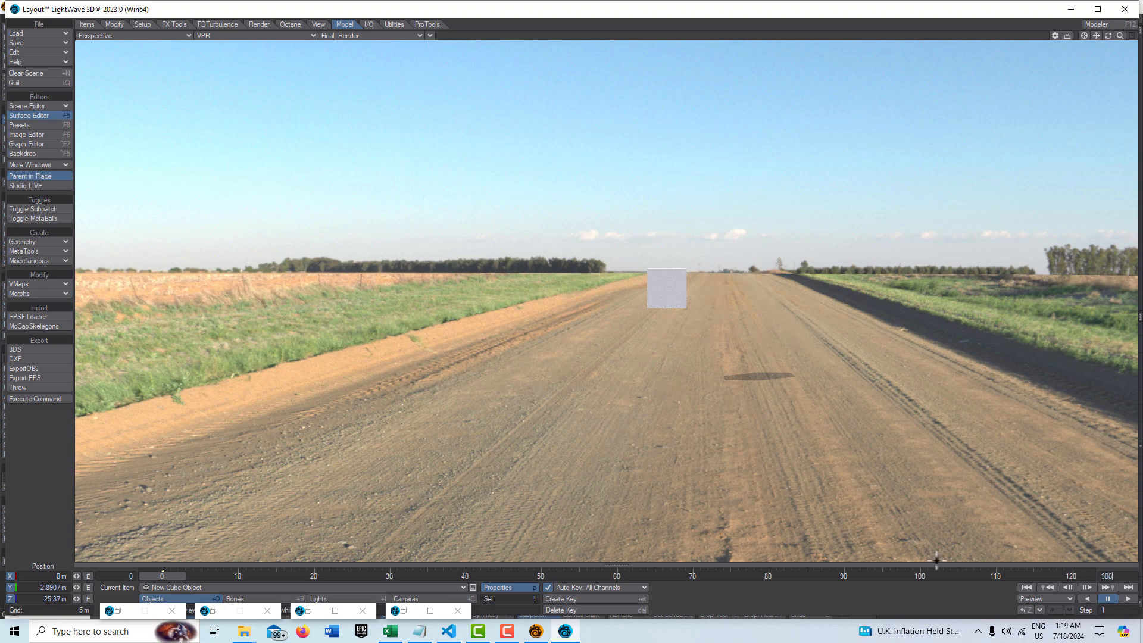
type("300")
key("Return")
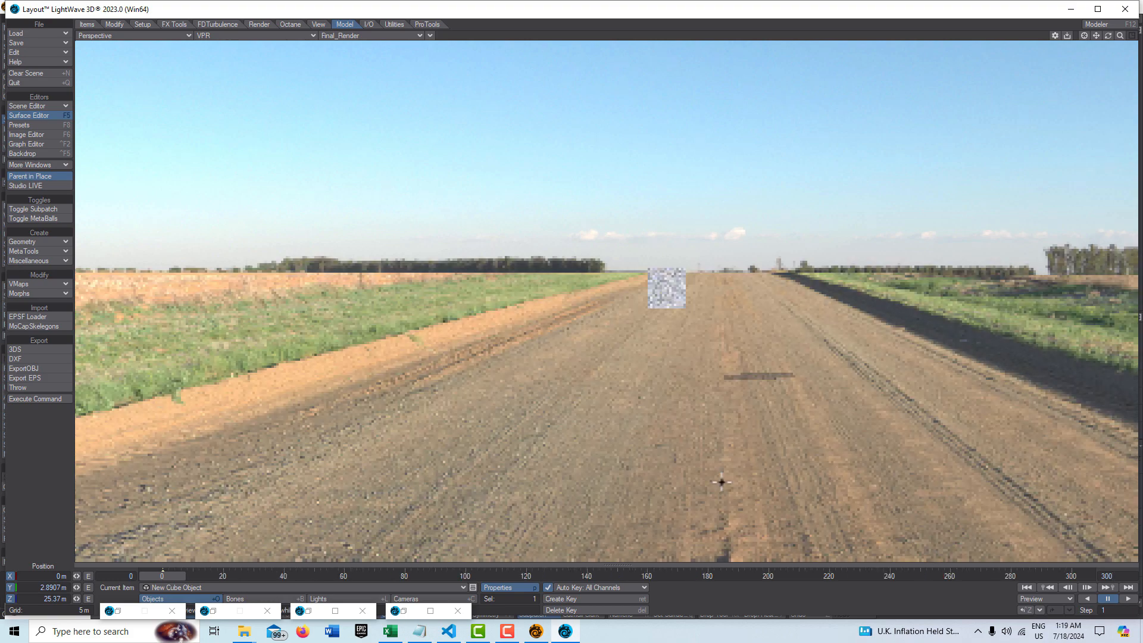
Add a CheckerBoard2D node to the cube surface's node graph, placed beside the Principled BSDF node.
left_click(24, 117)
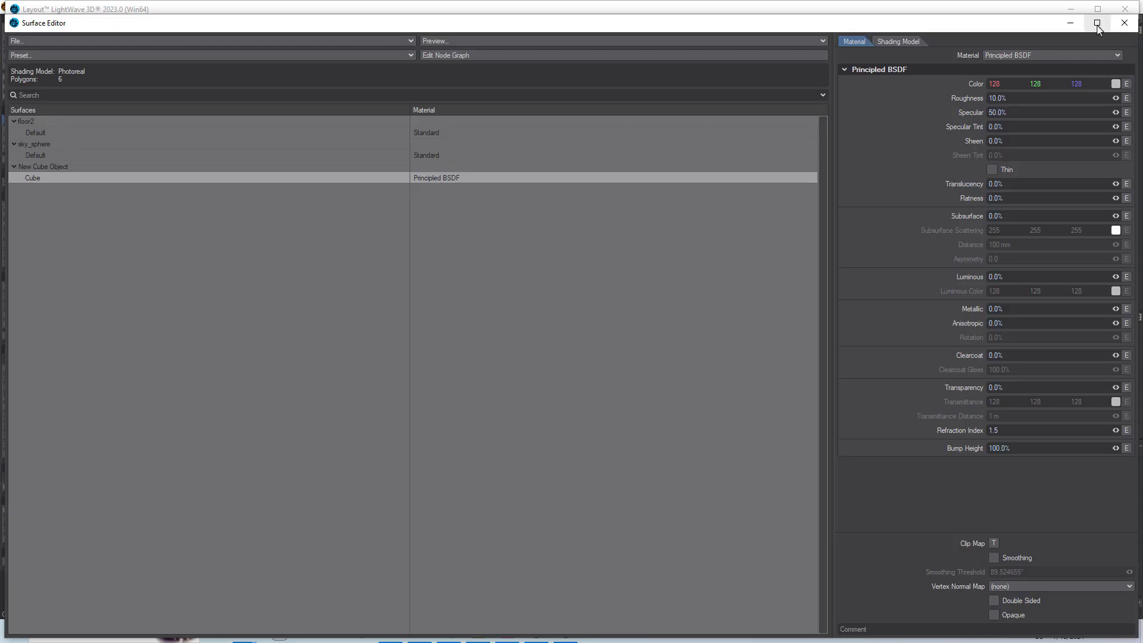
left_click(494, 57)
left_click_drag(390, 201, 469, 261)
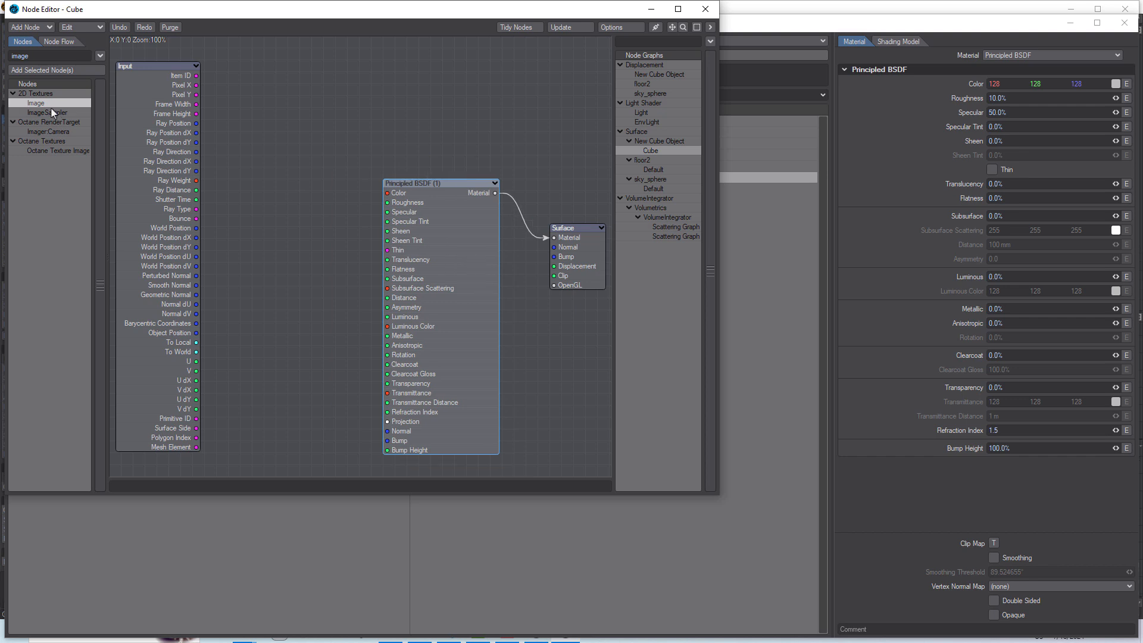
double_click(53, 57)
type("cje")
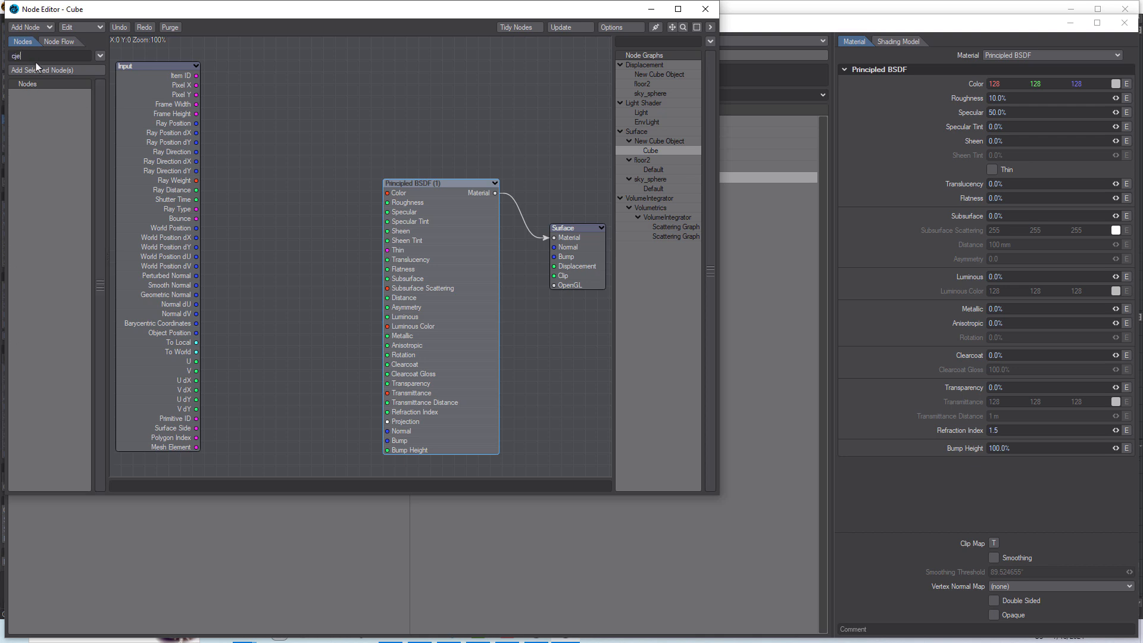
key("BackSpace")
type("hec")
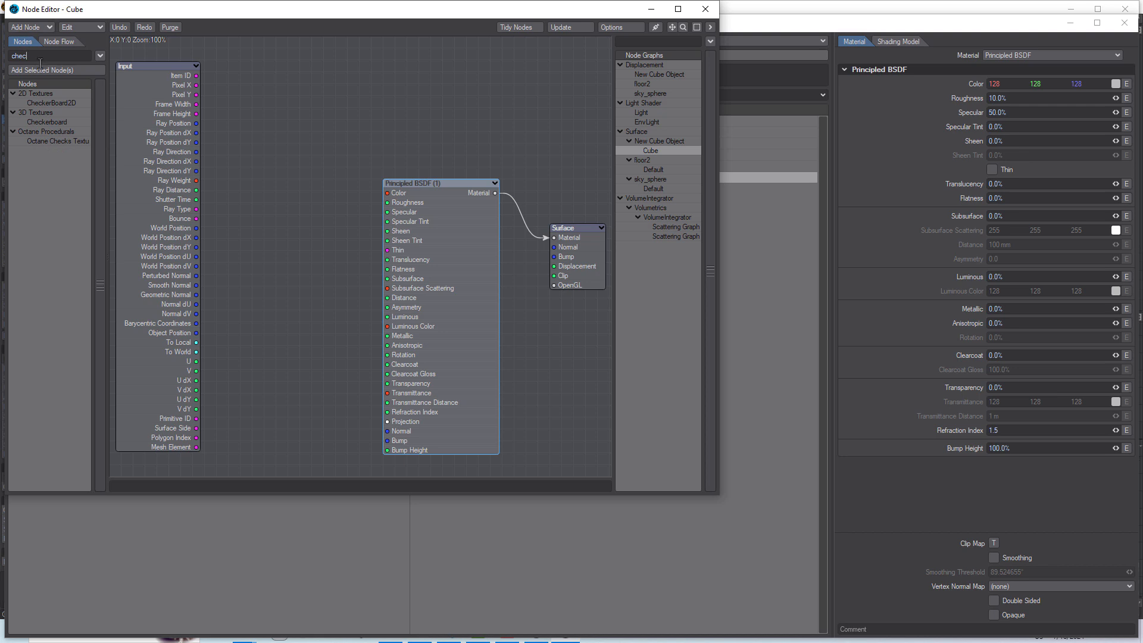
double_click(67, 104)
left_click_drag(385, 247, 302, 256)
Set the CheckerBoard2D foreground color to red with RGB values 191, 0, 0.
double_click(279, 235)
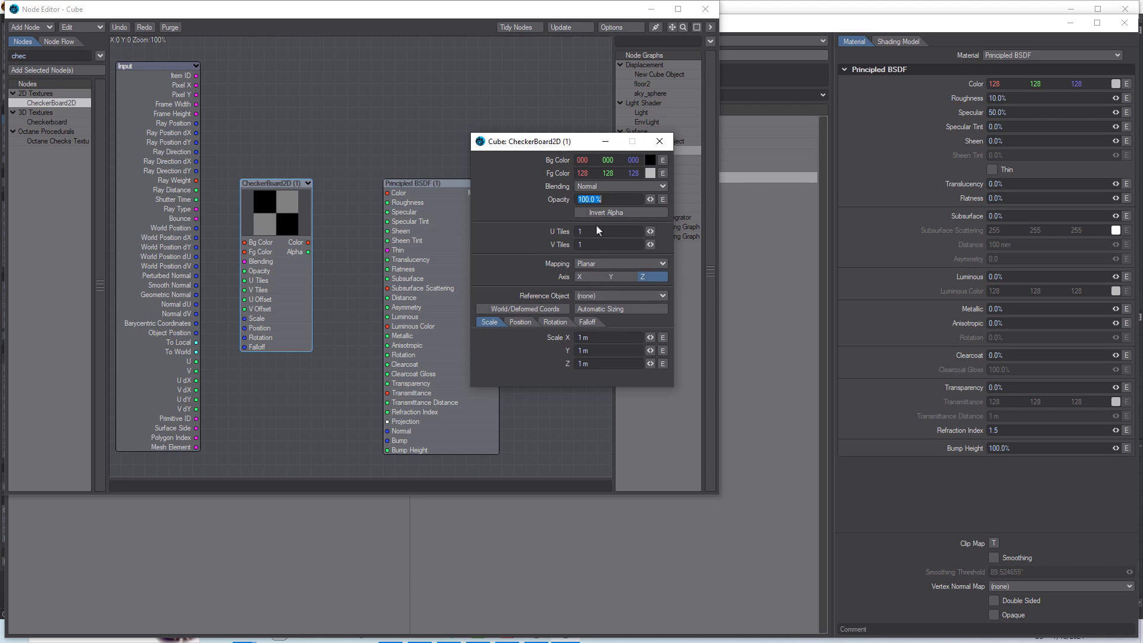
left_click(650, 173)
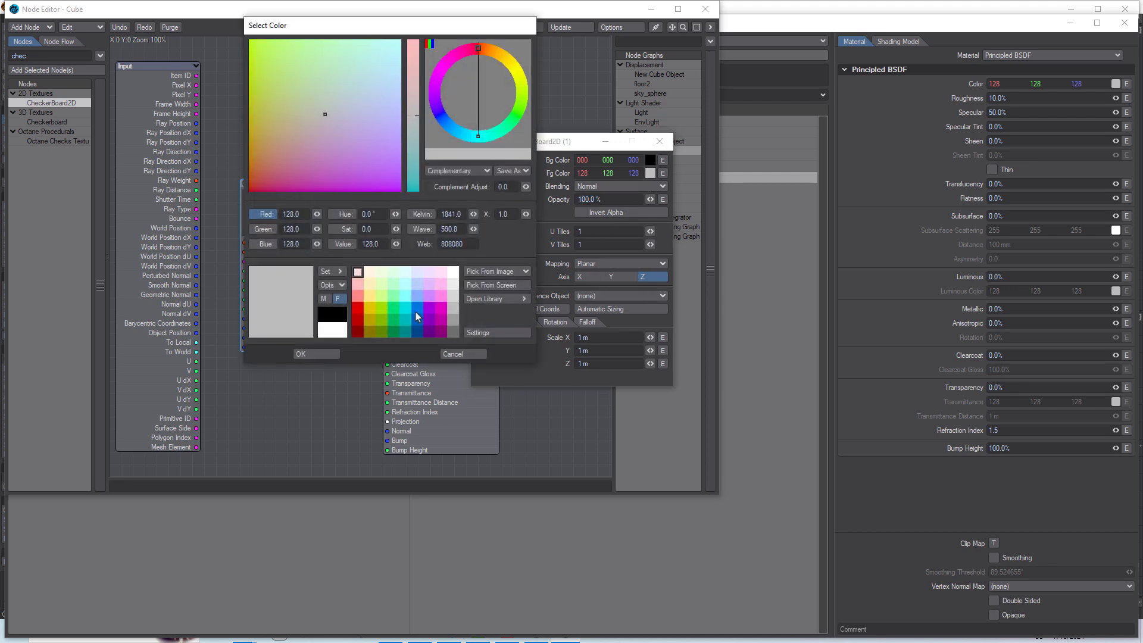
left_click(364, 312)
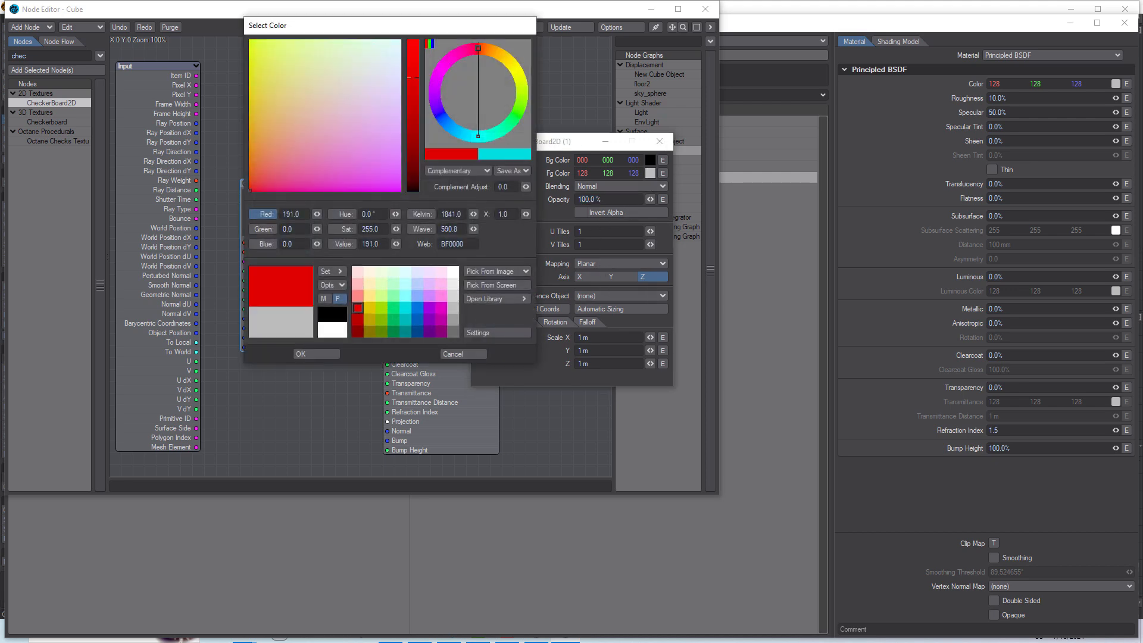
left_click(329, 354)
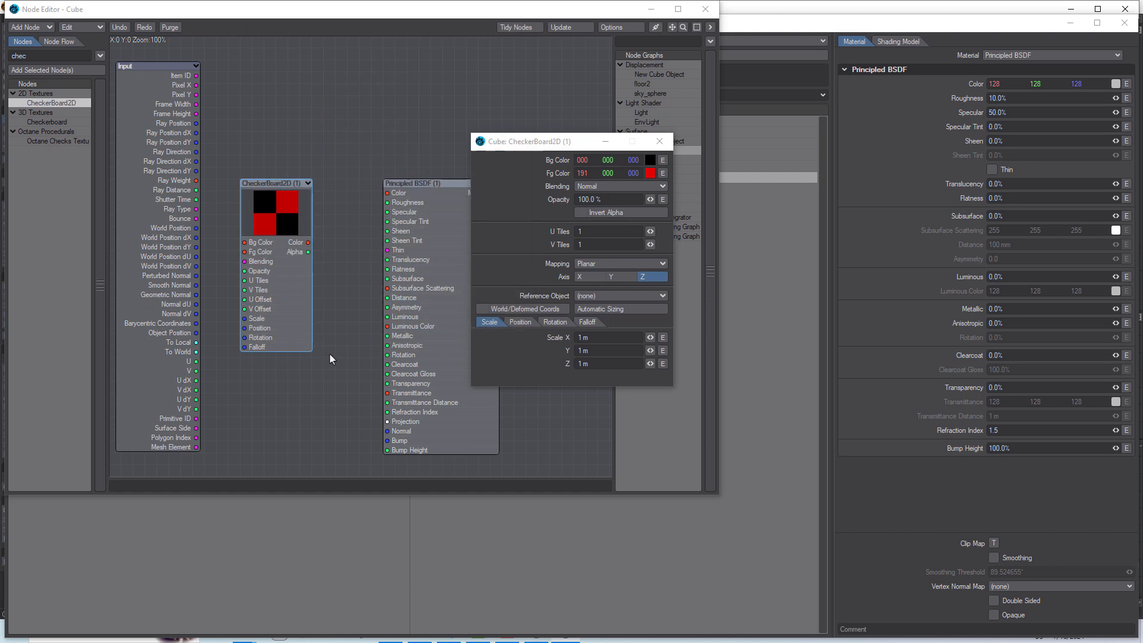
Set the checkerboard's mapping to Cubic and its scale to 200 mm on X, Y and Z.
left_click(625, 264)
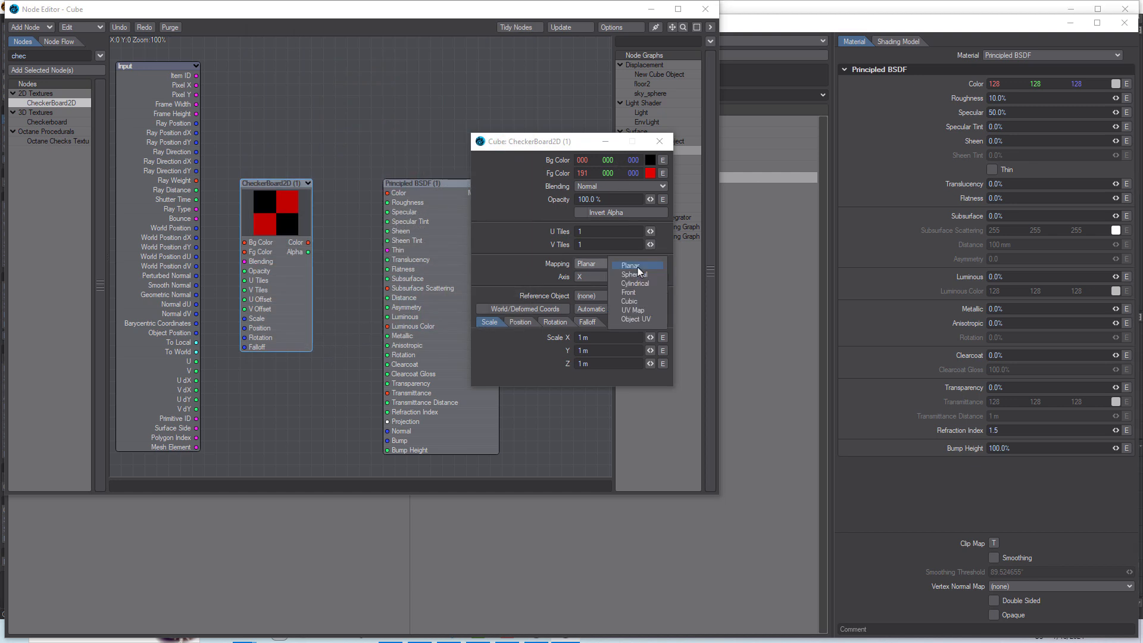
left_click(630, 301)
left_click(605, 338)
type(".2")
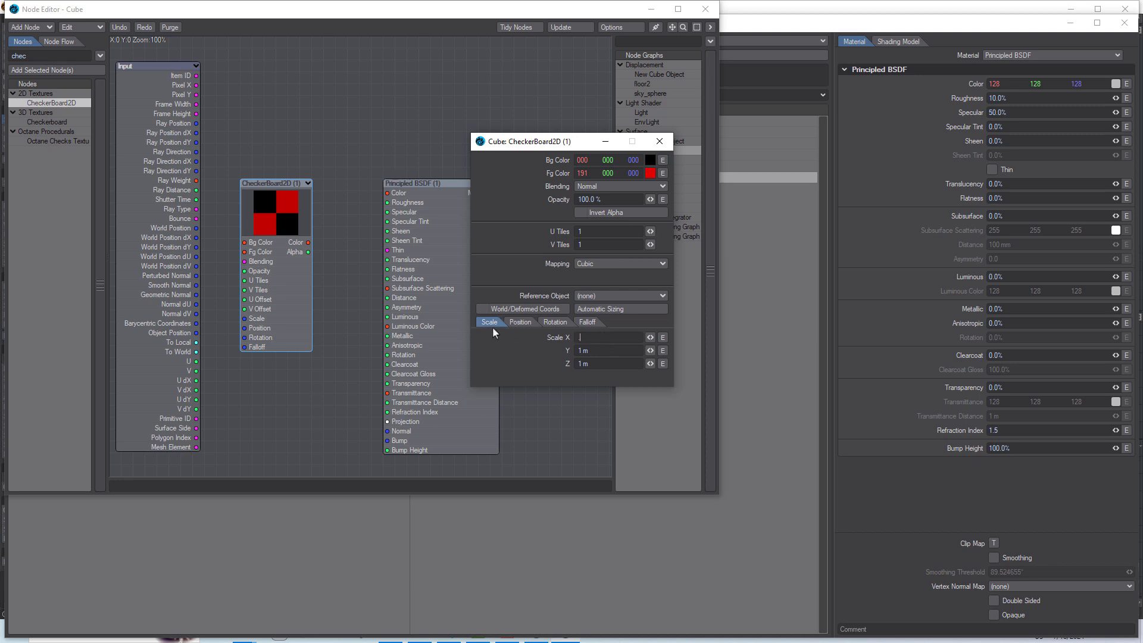
key("Tab")
type(".2")
key("Tab")
type("0")
key("Tab")
type("2")
left_click(598, 363)
type(".2")
key("Tab")
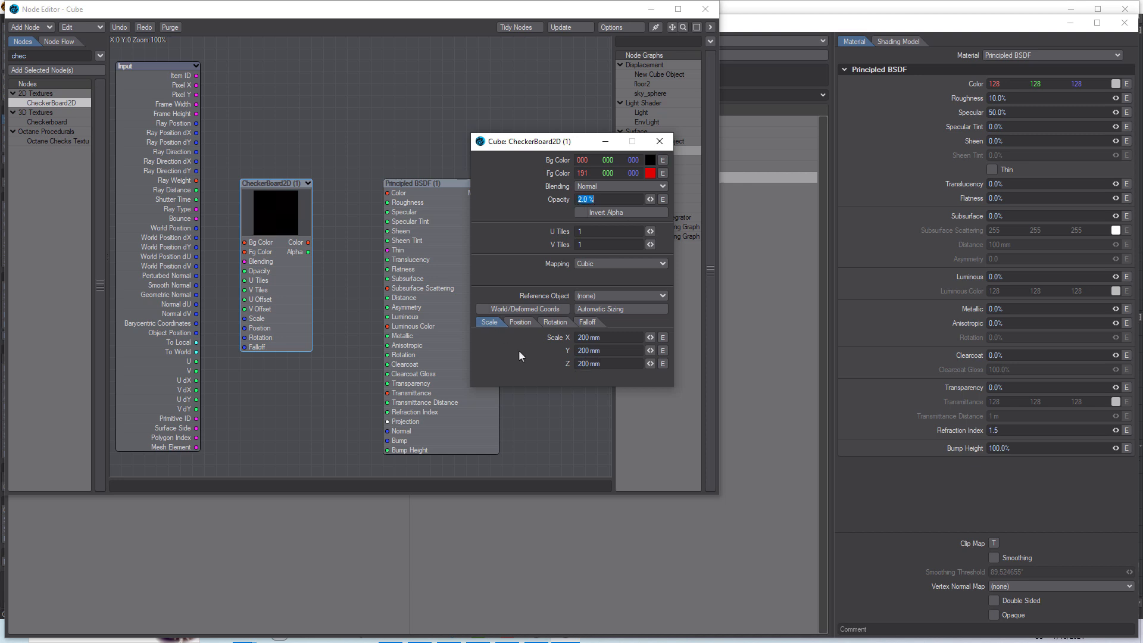
key("Tab")
Connect the checkerboard's Color output to the Principled BSDF's Color input and minimize the editors.
left_click(600, 145)
left_click_drag(308, 243, 387, 193)
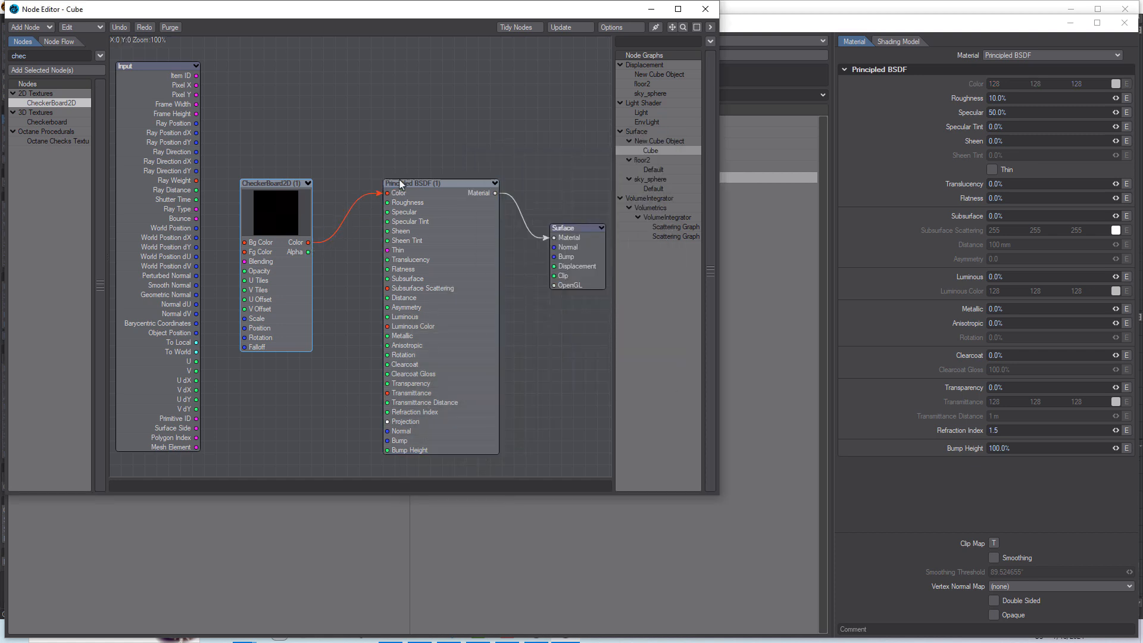
left_click(651, 9)
left_click(1070, 23)
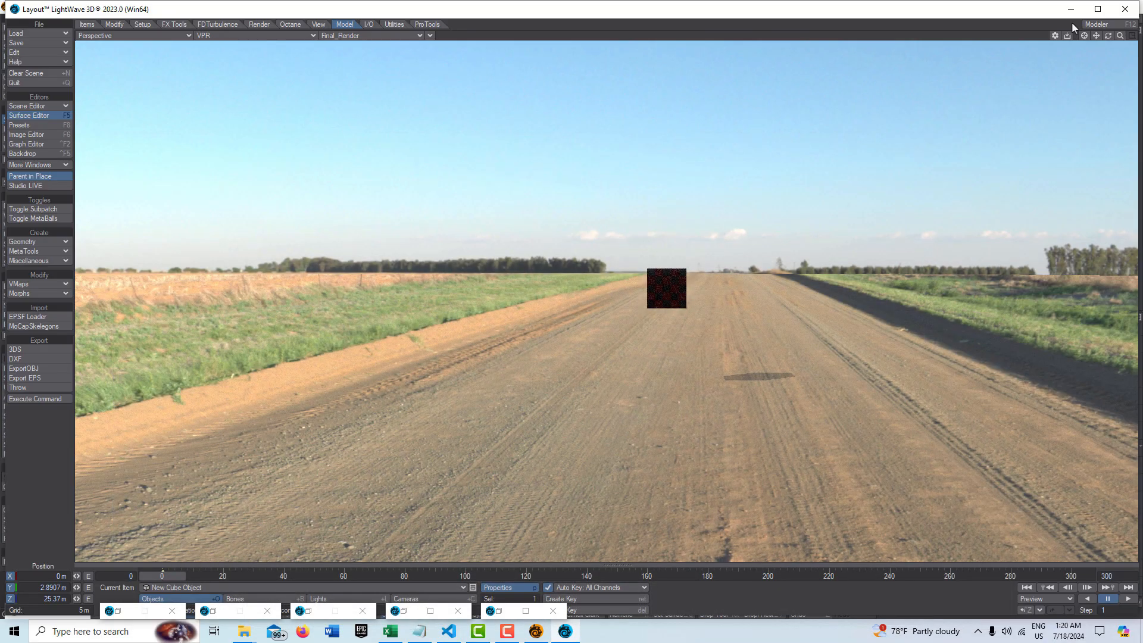
left_click(299, 36)
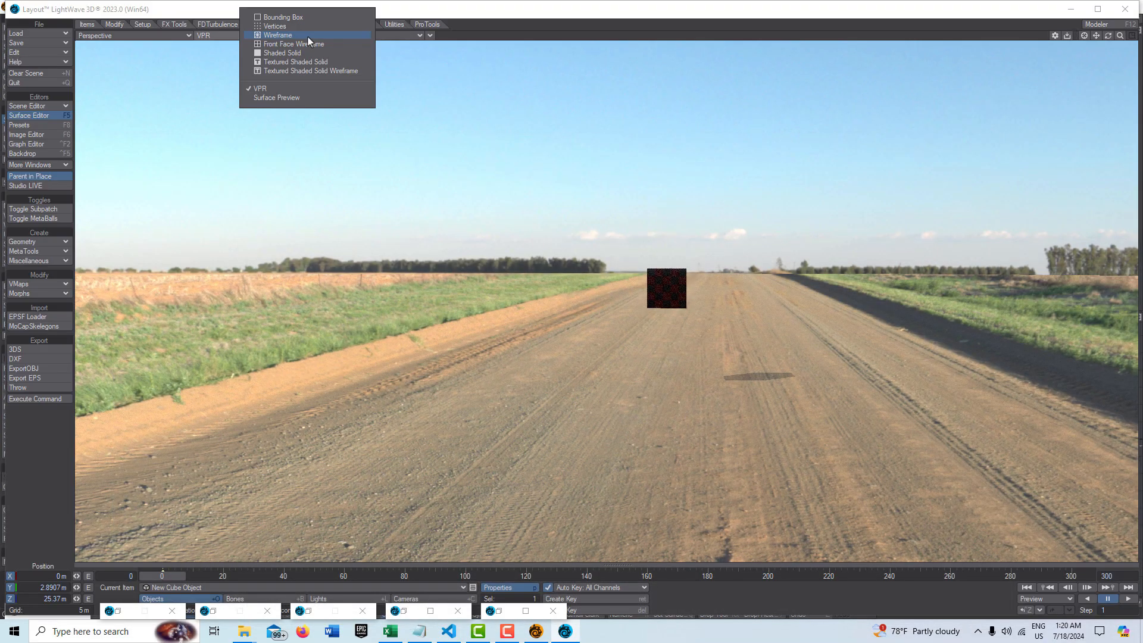
left_click(178, 37)
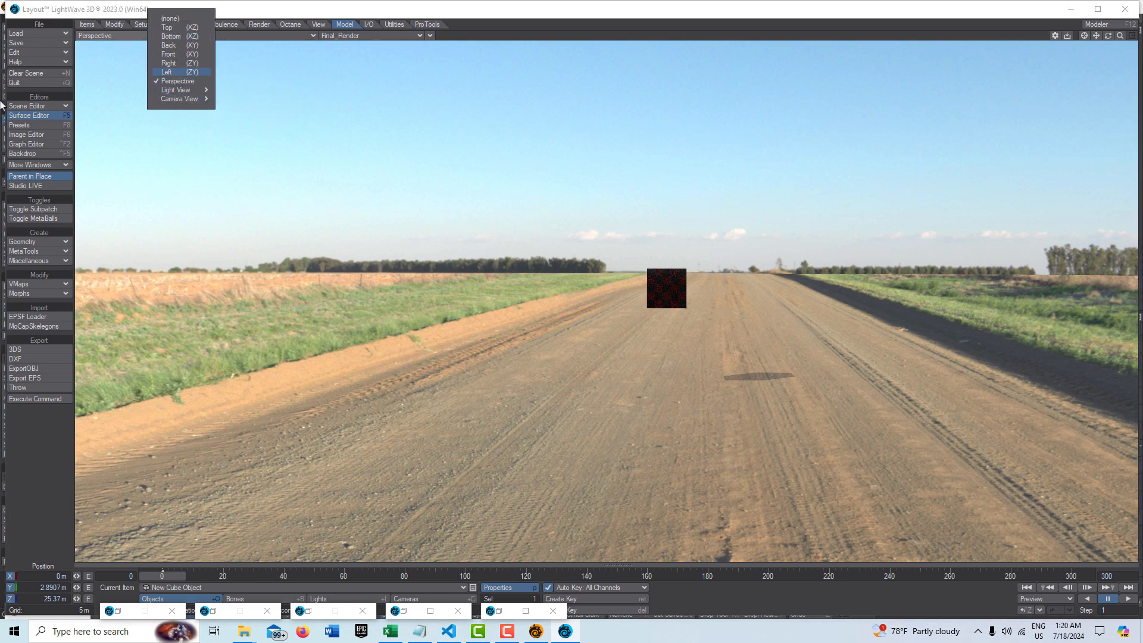
Reopen the cube's CheckerBoard2D settings and enter 500 for the X, Y and Z scale.
left_click(26, 116)
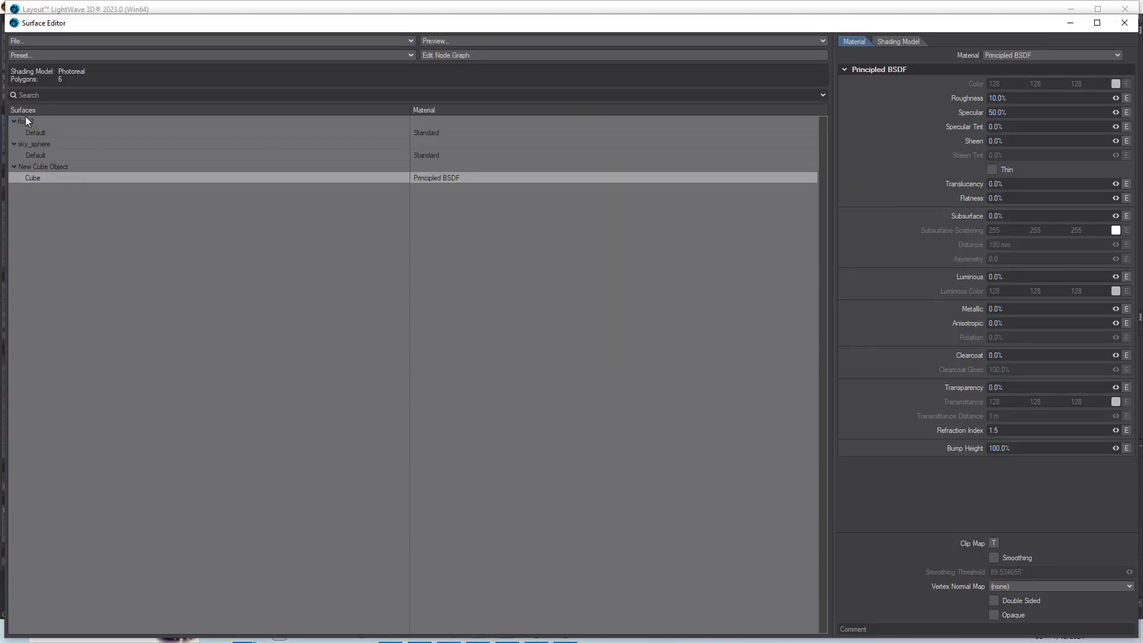
double_click(463, 174)
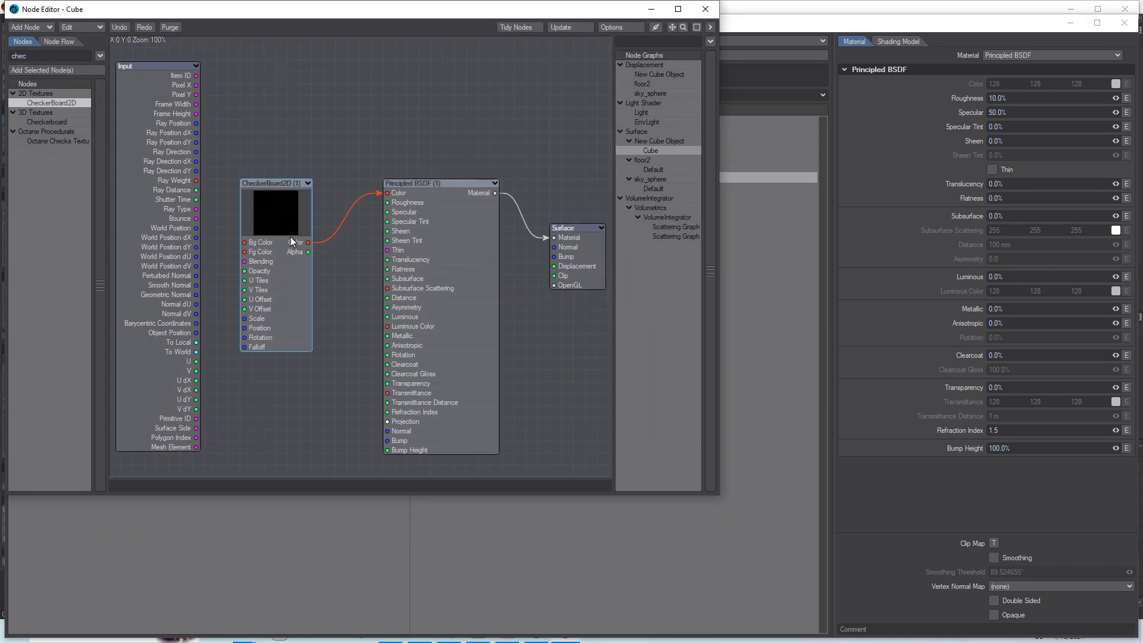
double_click(284, 203)
left_click(626, 338)
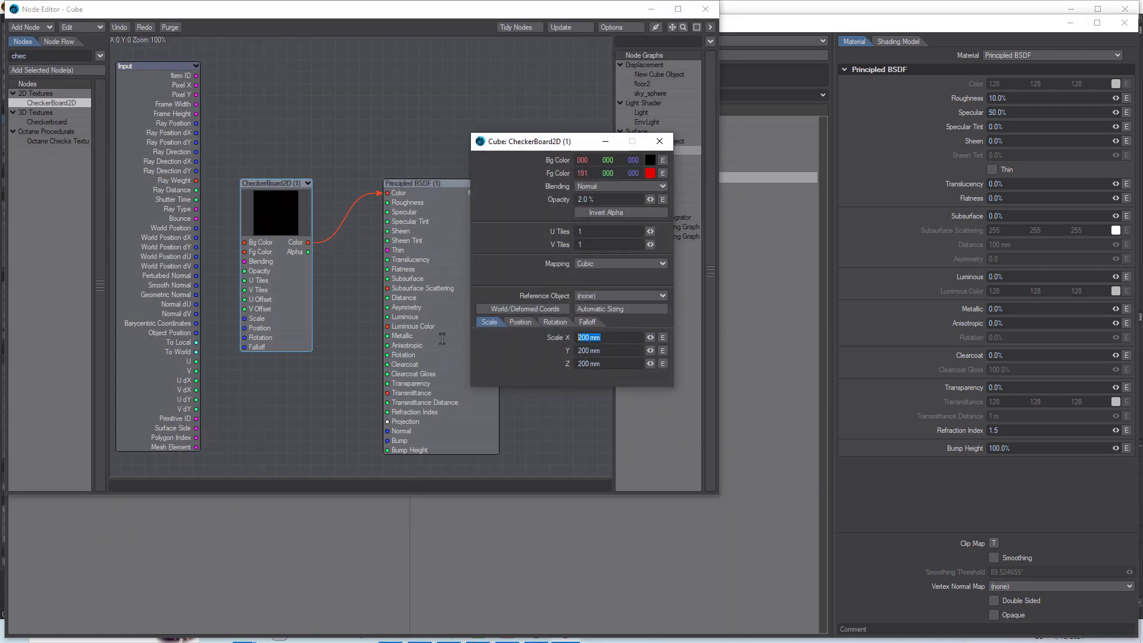
type("500")
key("Tab")
type("500")
key("Tab")
type("0")
key("Tab")
left_click(617, 363)
type("500")
key("Tab")
key("Tab")
Set the checkerboard's X and Y scale to 2.
left_click(618, 338)
type("2")
key("Tab")
type("2")
key("Tab")
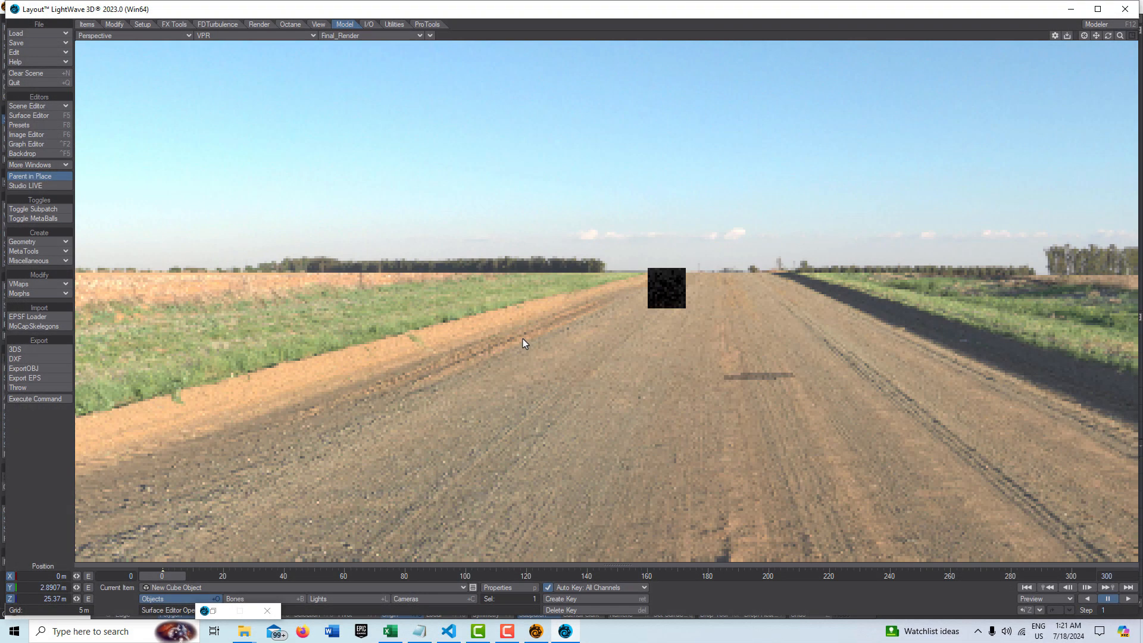
Reopen the cube's CheckerBoard2D node, set its opacity to 100%, and put the node and surface editors away.
left_click(54, 115)
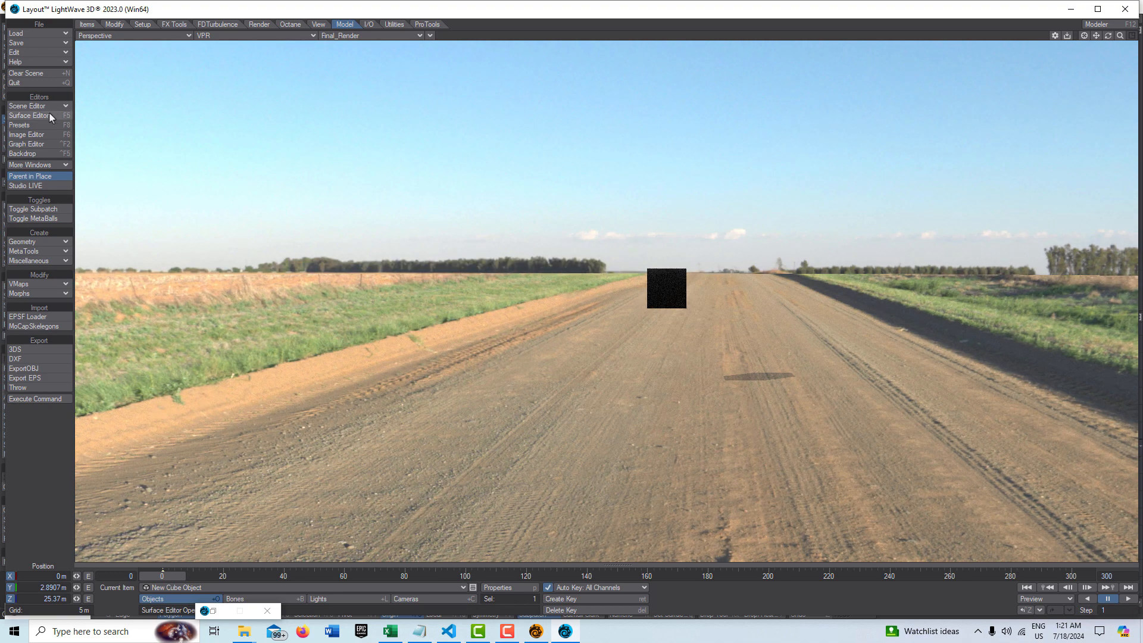
double_click(463, 178)
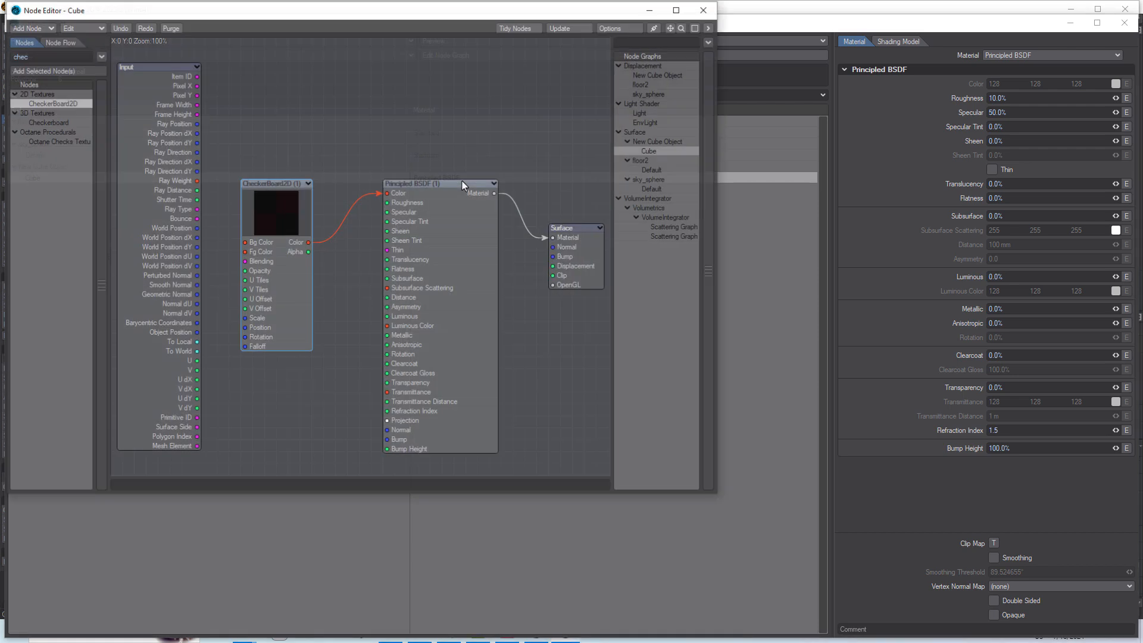
double_click(290, 229)
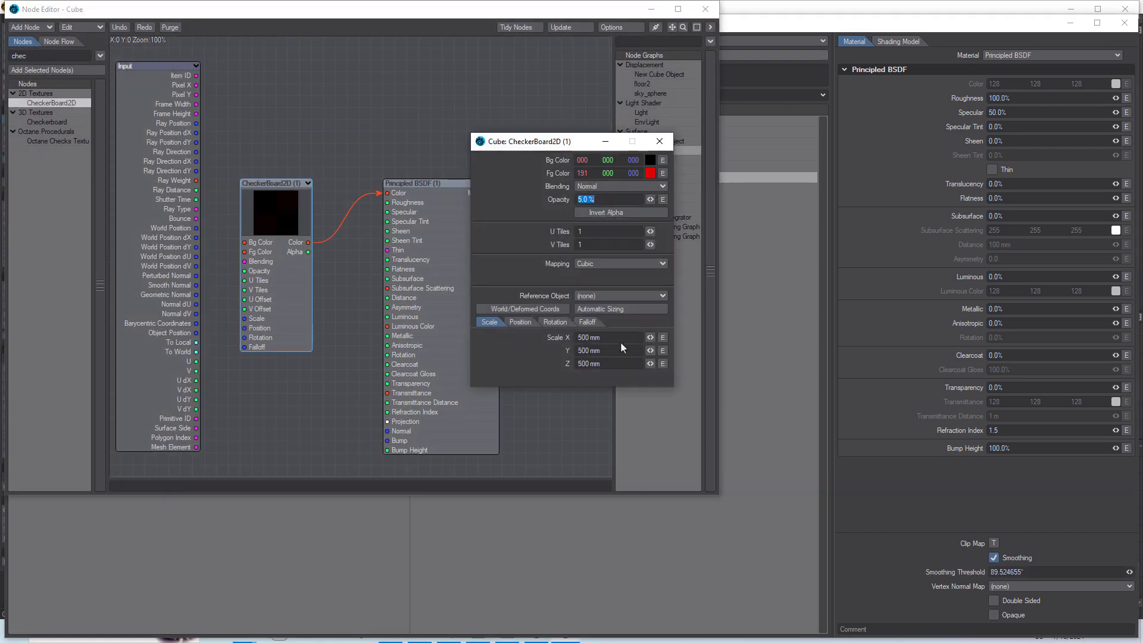
left_click_drag(602, 337, 567, 338)
left_click(653, 200)
left_click_drag(618, 200, 532, 195)
type("100")
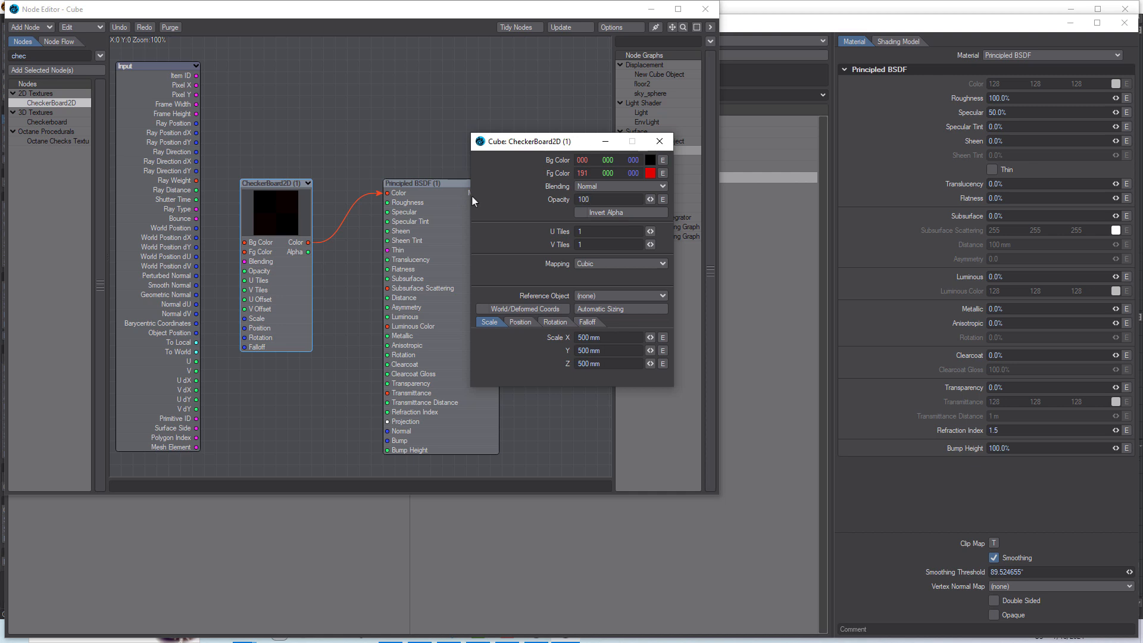
key("Tab")
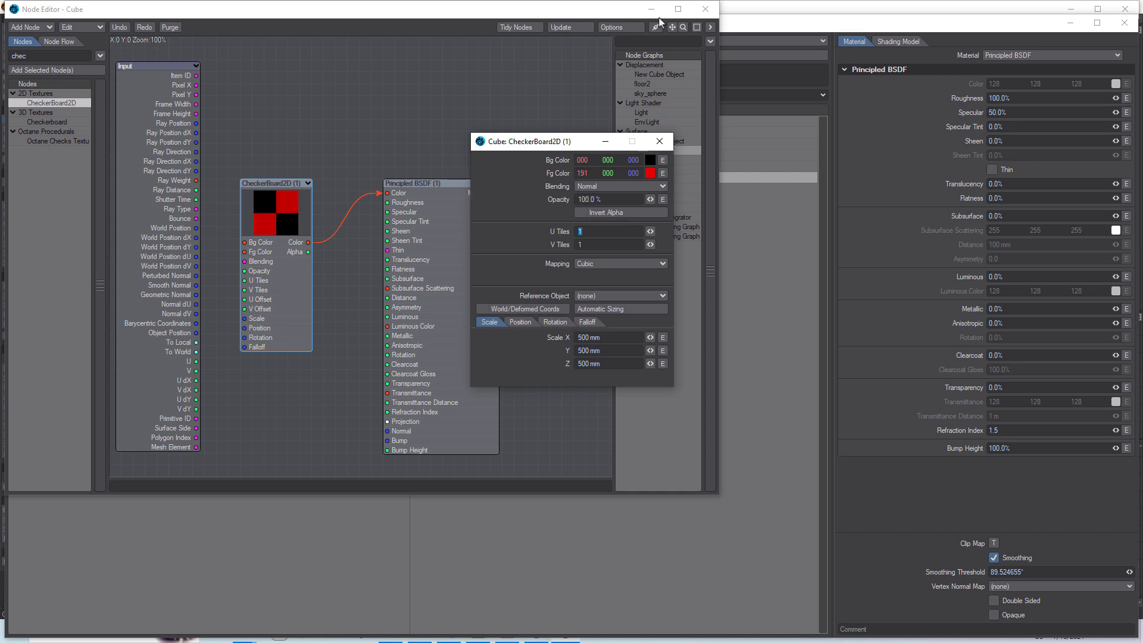
left_click(659, 141)
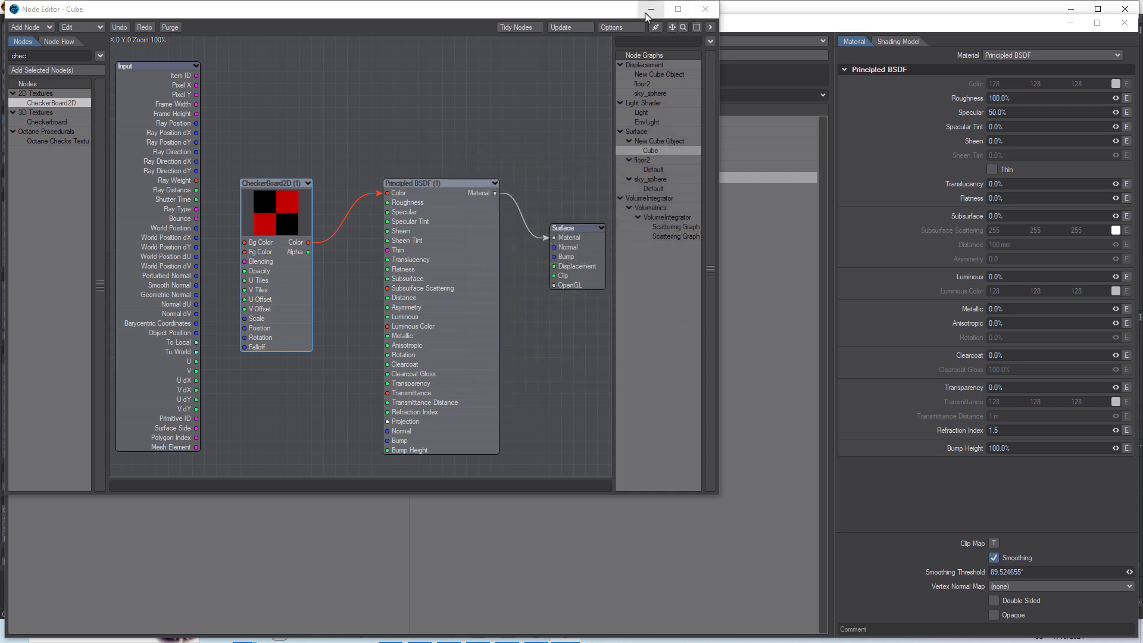
left_click(651, 10)
left_click(1071, 24)
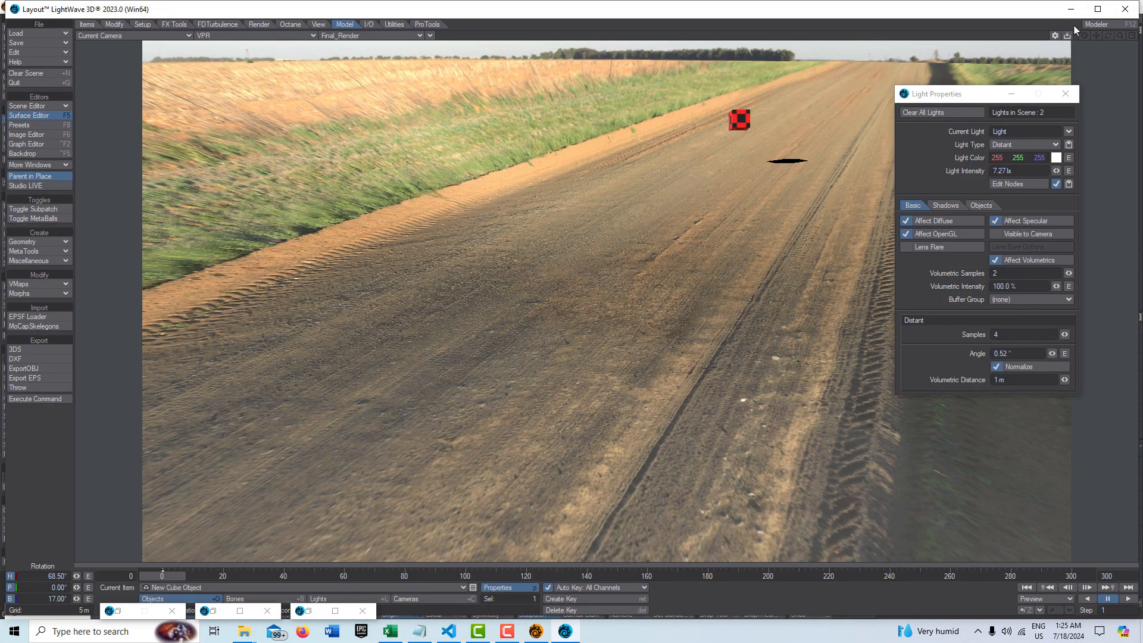
Close the light properties, switch the viewport to Perspective, and apply Match Viewport Perspective from that view.
left_click(1066, 94)
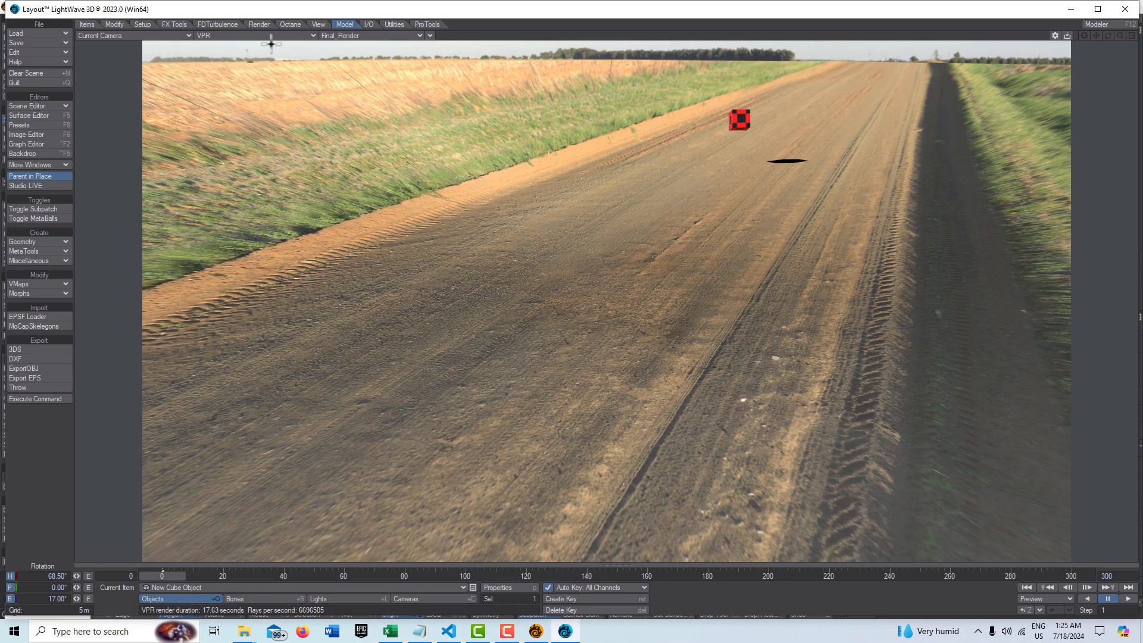
left_click(189, 35)
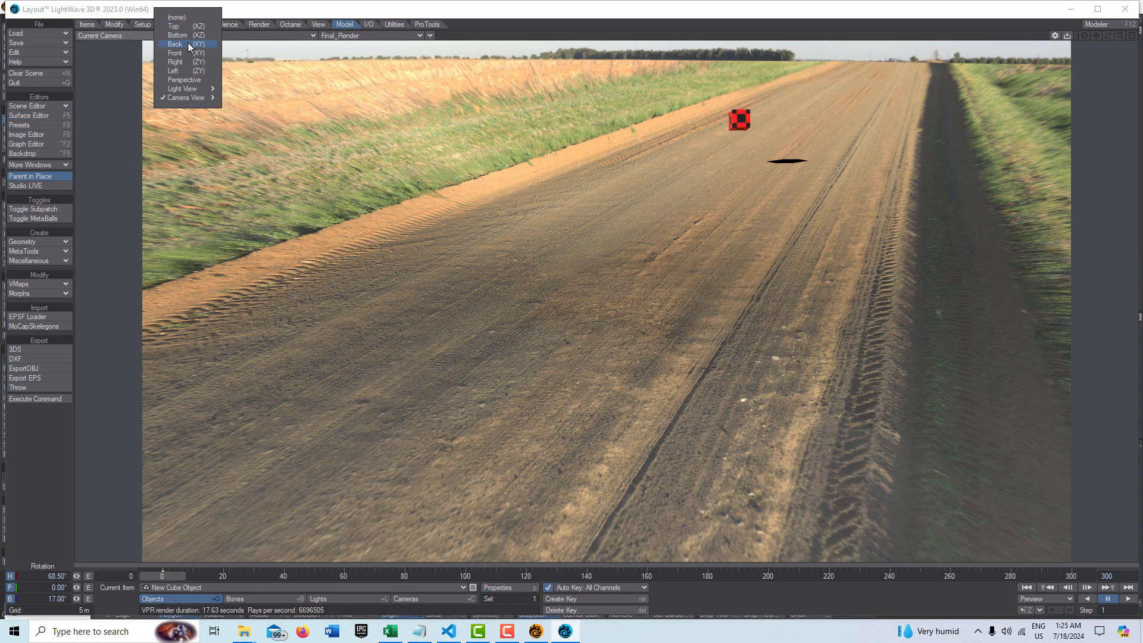
left_click(189, 84)
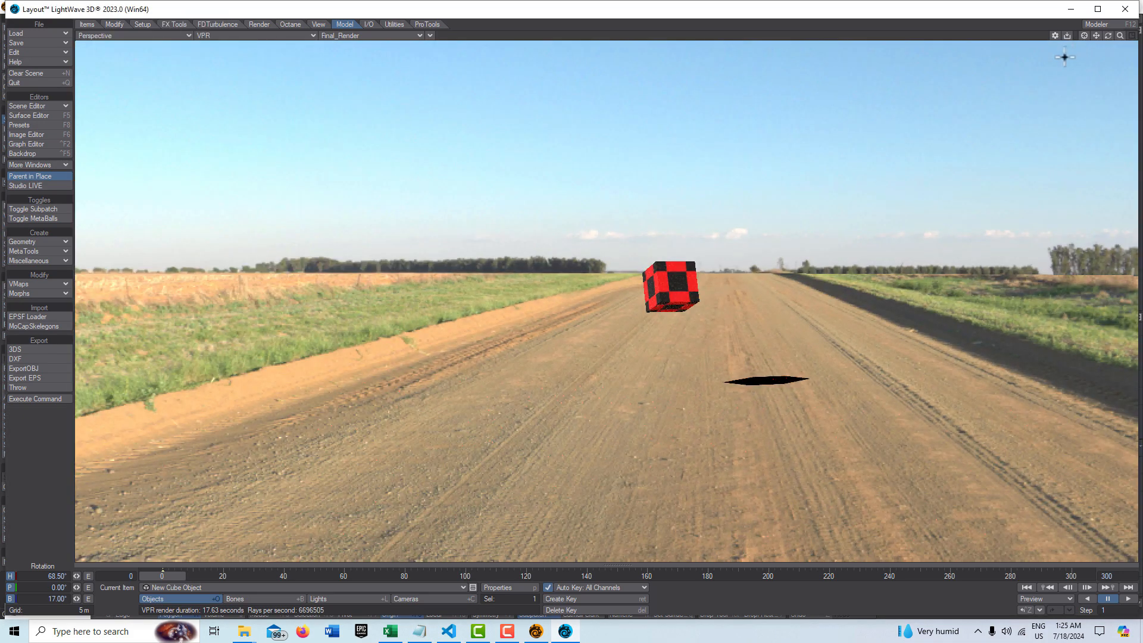
left_click(431, 37)
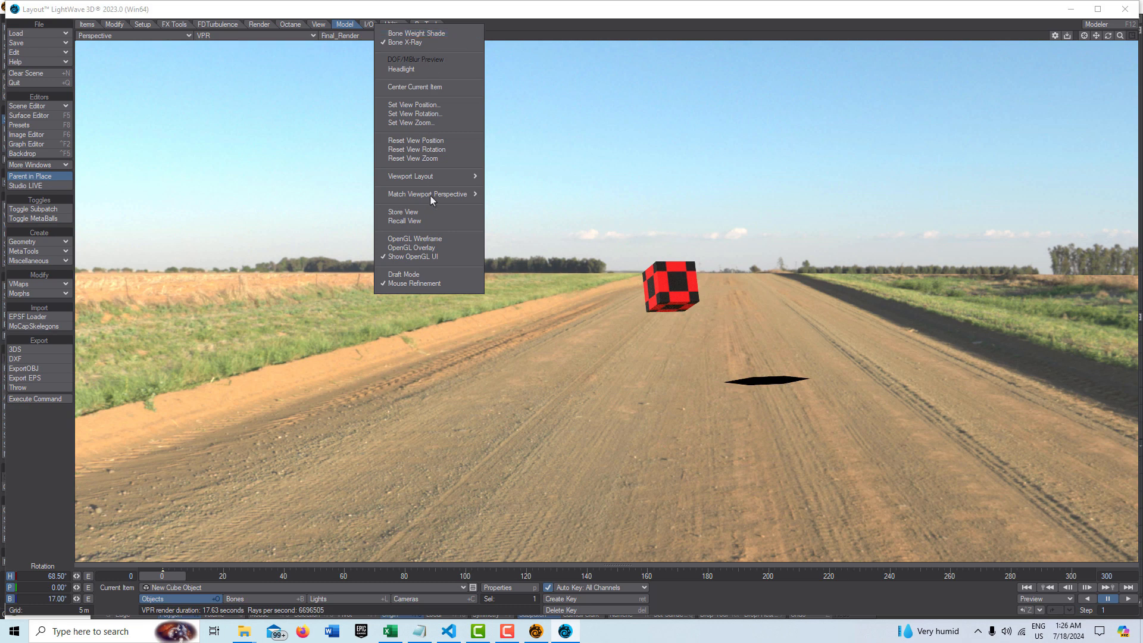
mouse_move(437, 195)
left_click(536, 195)
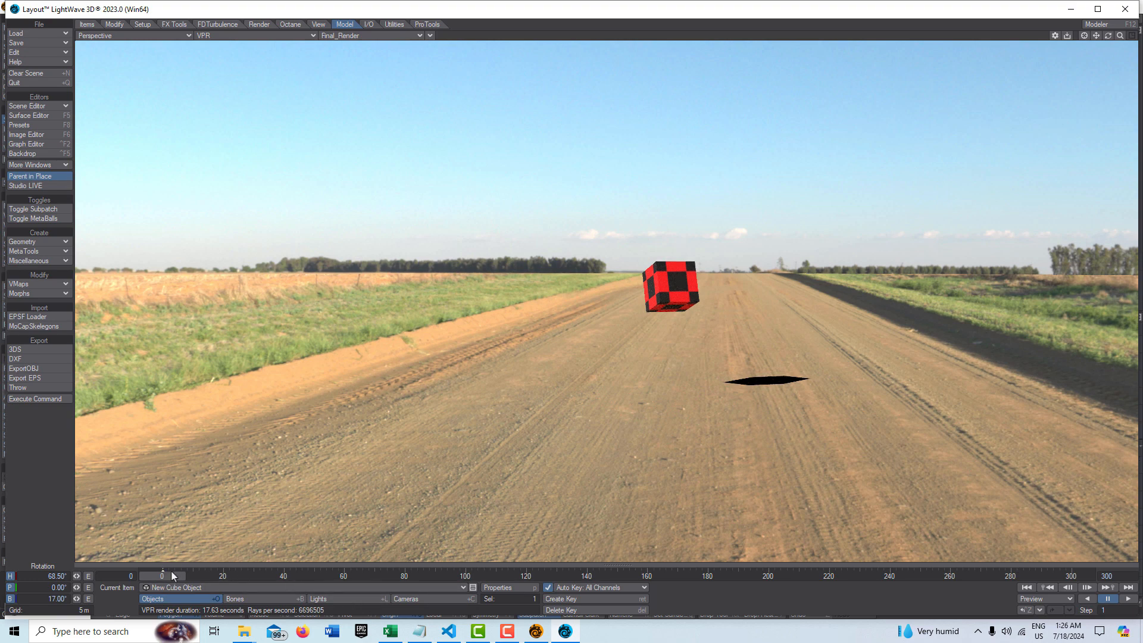
Animate the cube by changing its heading and bank rotation at frame 300.
left_click_drag(171, 575, 1079, 576)
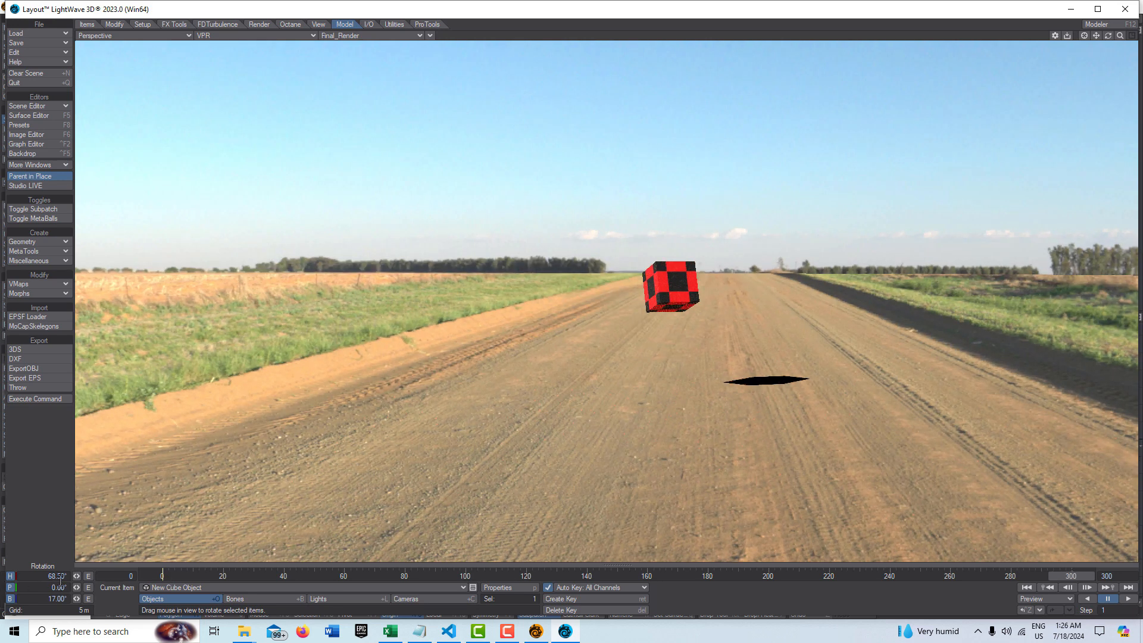
left_click_drag(76, 576, 152, 576)
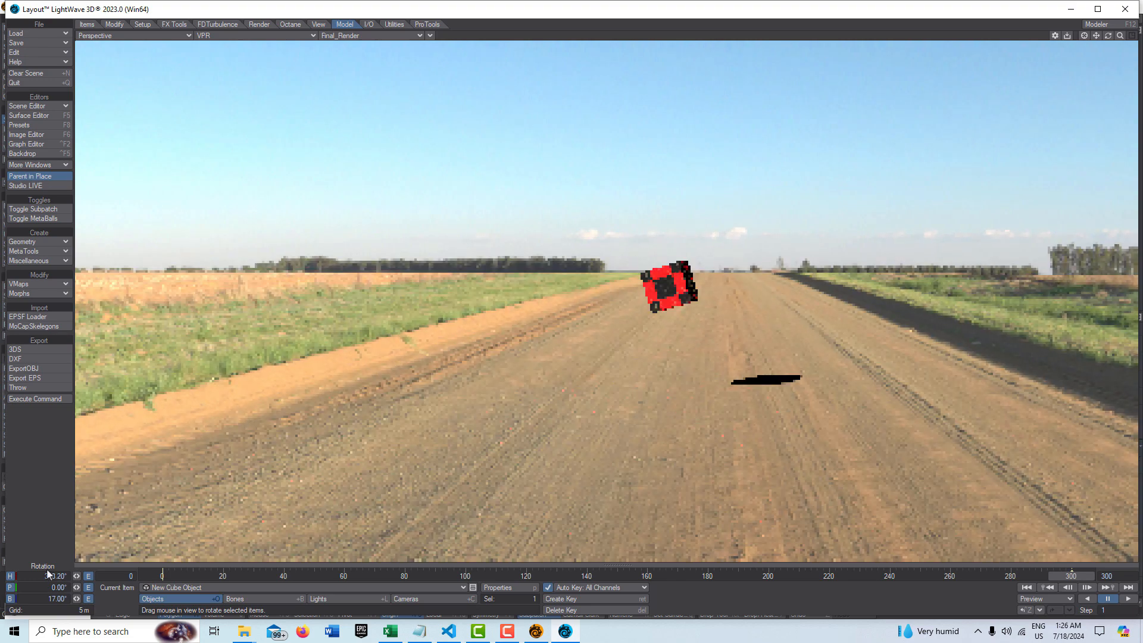
mouse_move(76, 599)
left_mouse_down()
mouse_move(90, 598)
mouse_move(76, 599)
left_mouse_up()
Play the cube's rotation animation from the first frame, pause it, and return to frame 0.
left_click(1029, 588)
left_click(1129, 599)
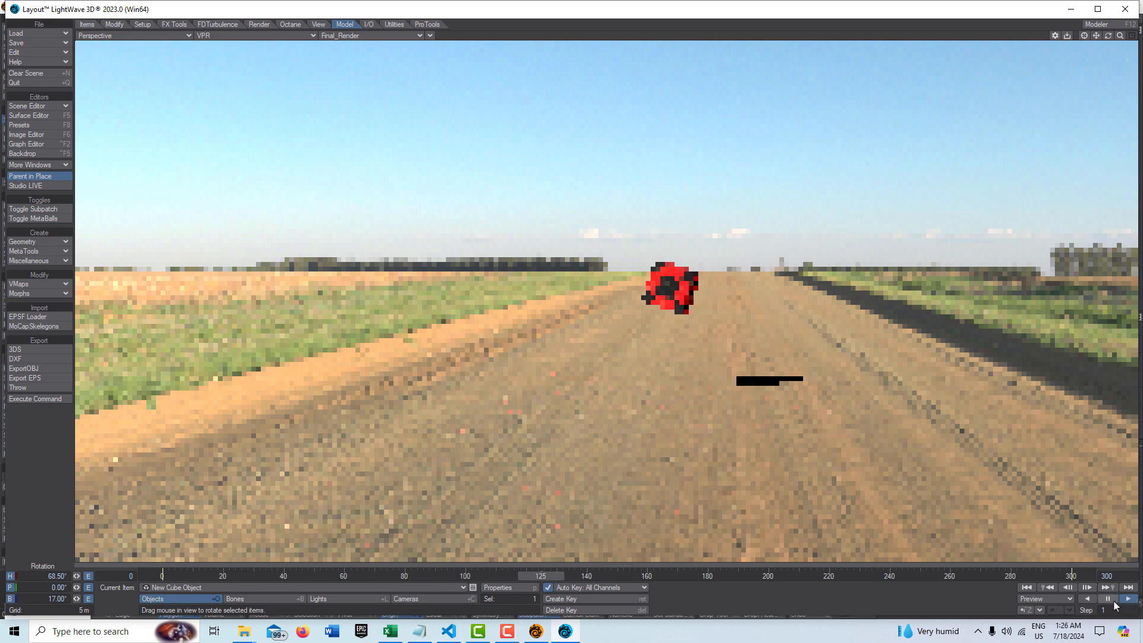
left_click(1108, 600)
left_click(1025, 587)
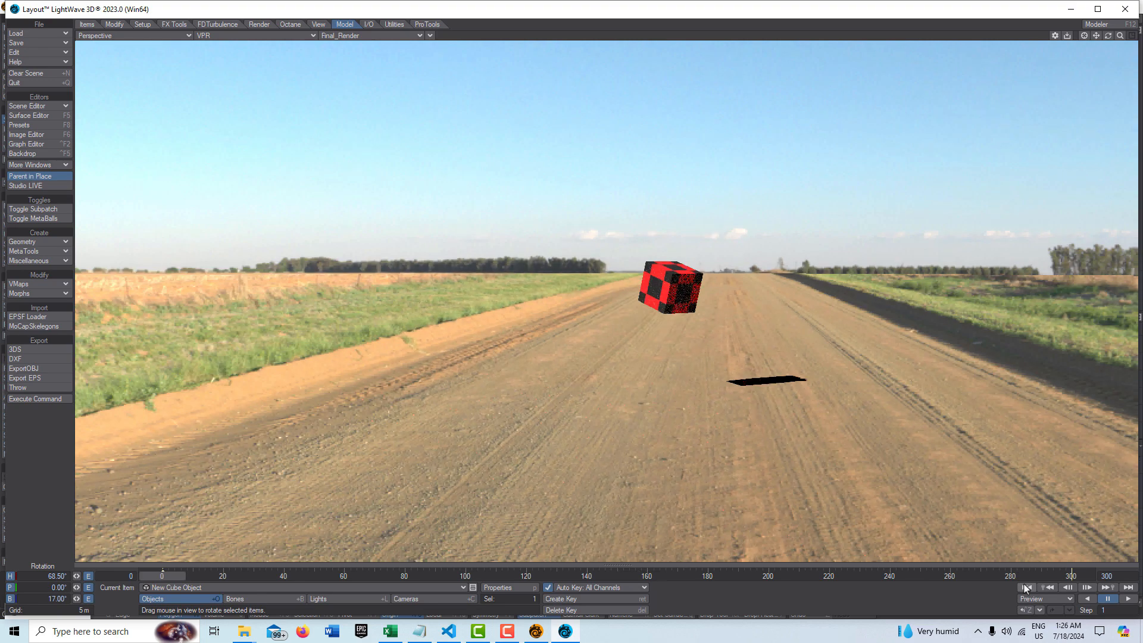
Select the camera, move it to about Z 17.4 m and Y 3 m at frame 300, and play the animation from the start.
left_click(410, 602)
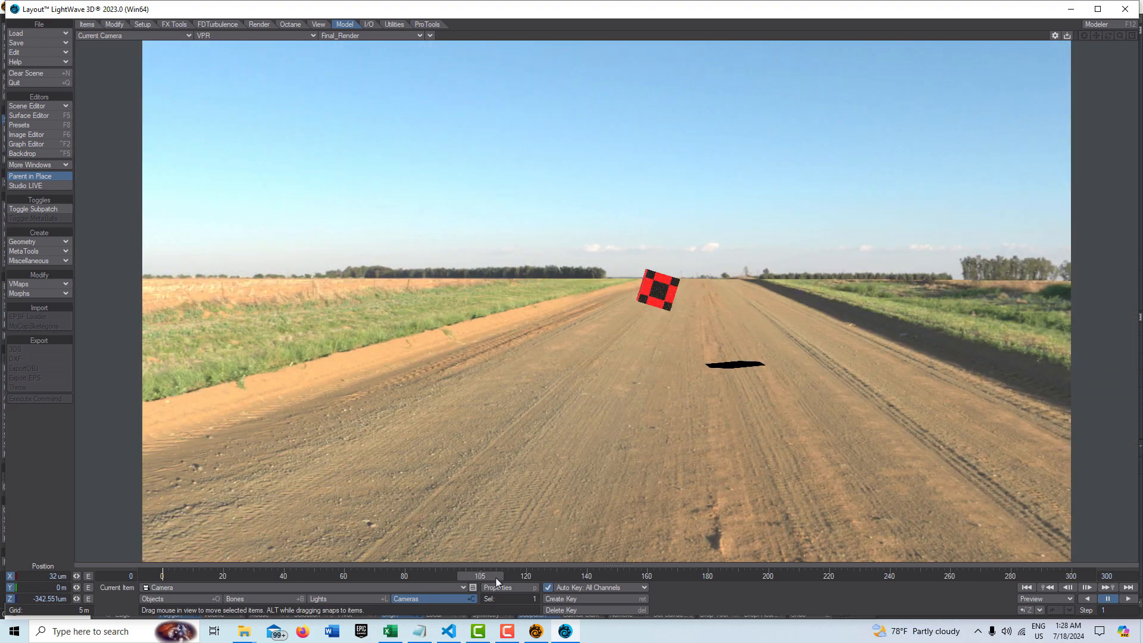
left_click_drag(497, 582, 1071, 575)
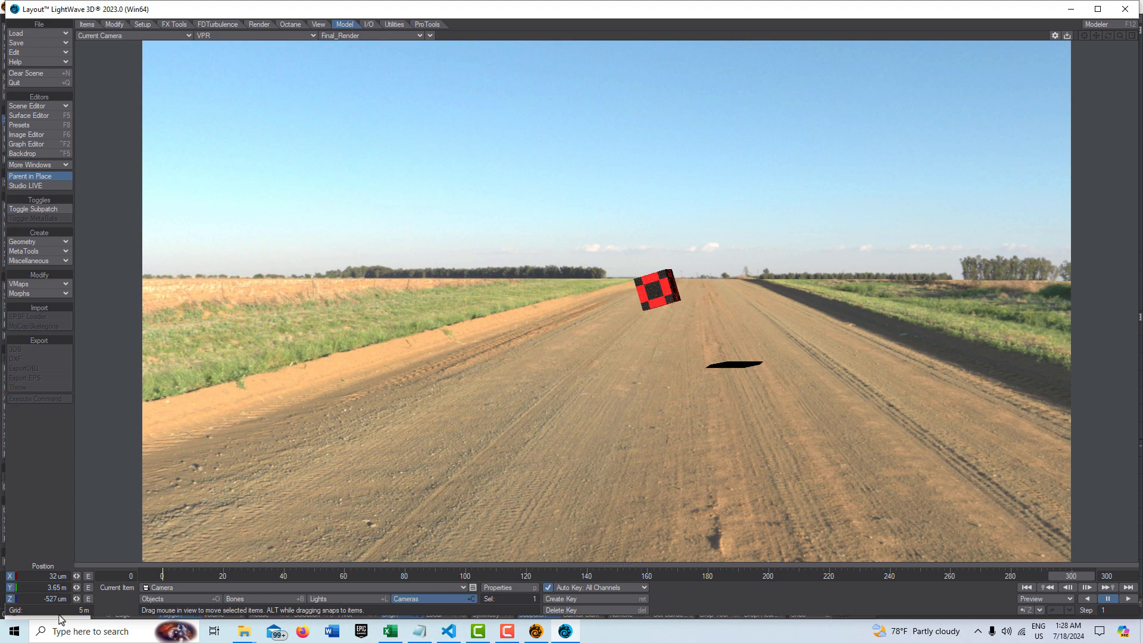
left_click_drag(76, 599, 77, 599)
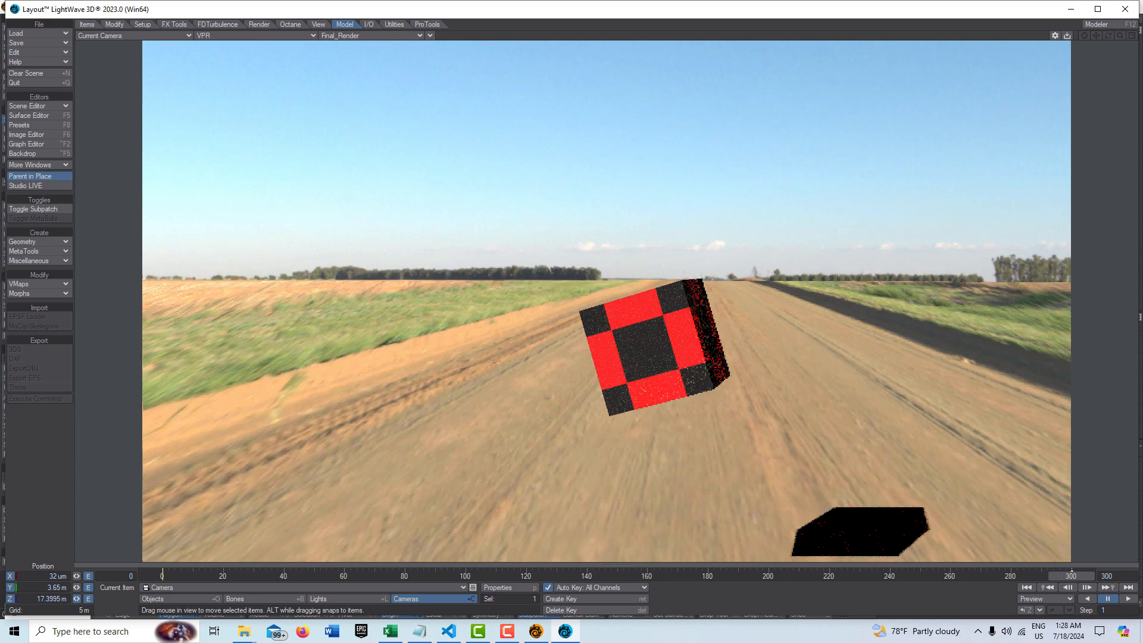
left_click_drag(76, 587, 76, 588)
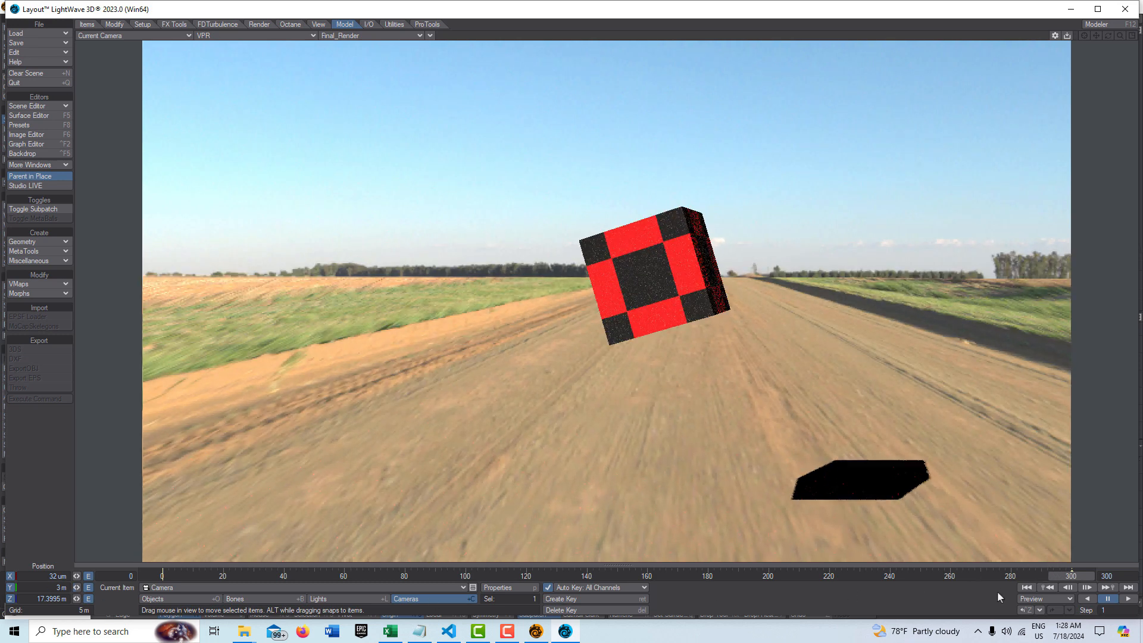
left_click(1026, 587)
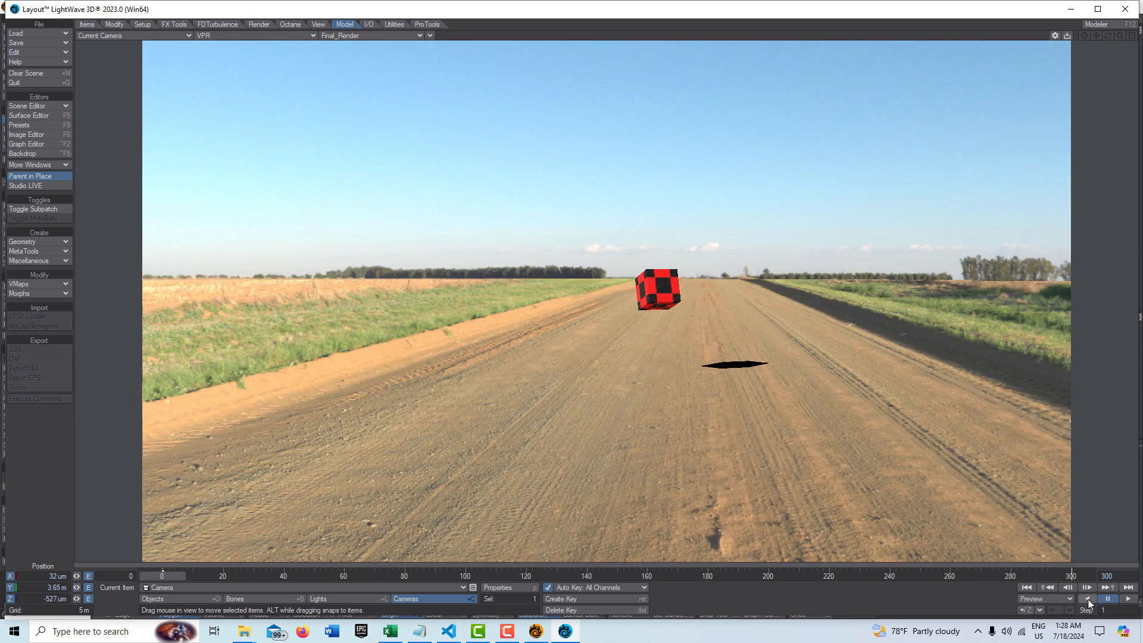
left_click(1128, 600)
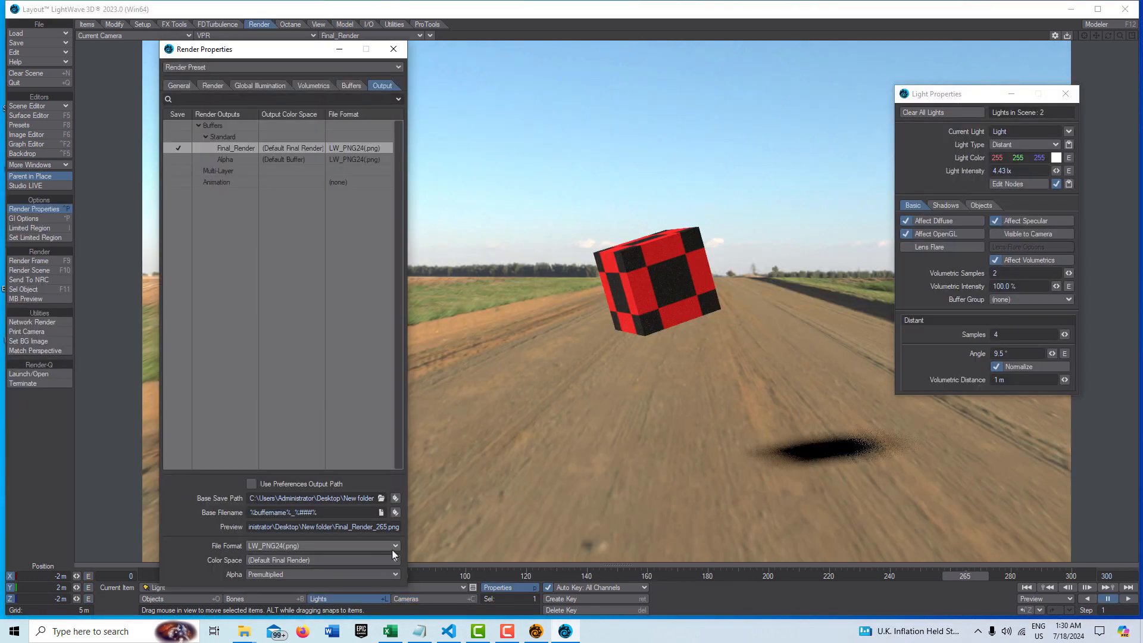
Set the Final_Render output format to LW_JPEG(.jpg) and render the full scene, accepting to turn off the render display.
left_click(394, 554)
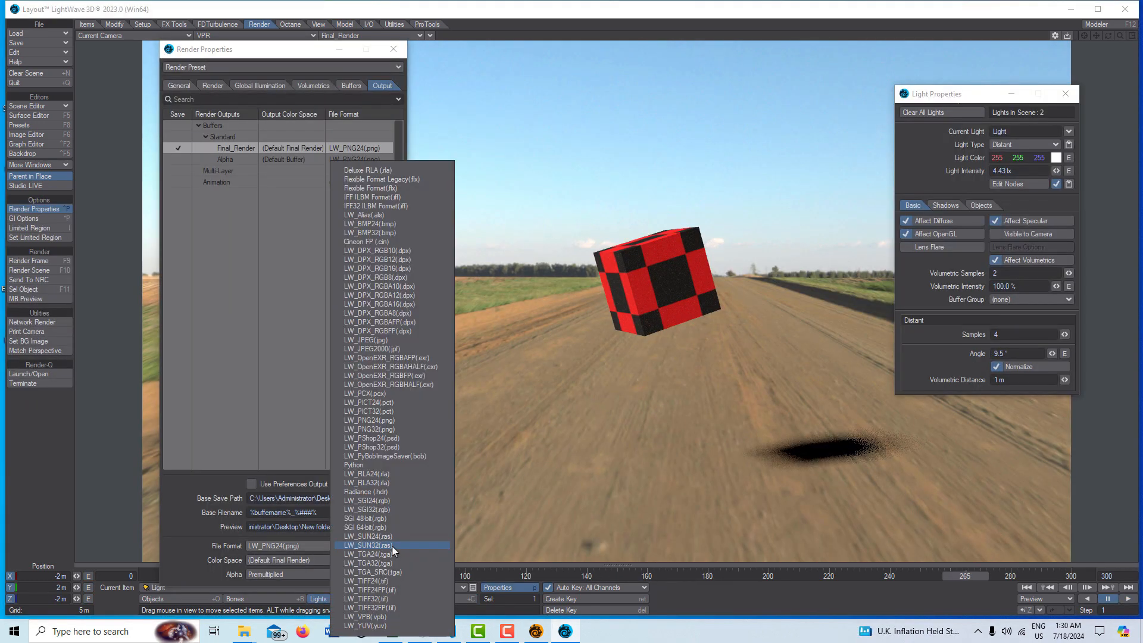
left_click(392, 340)
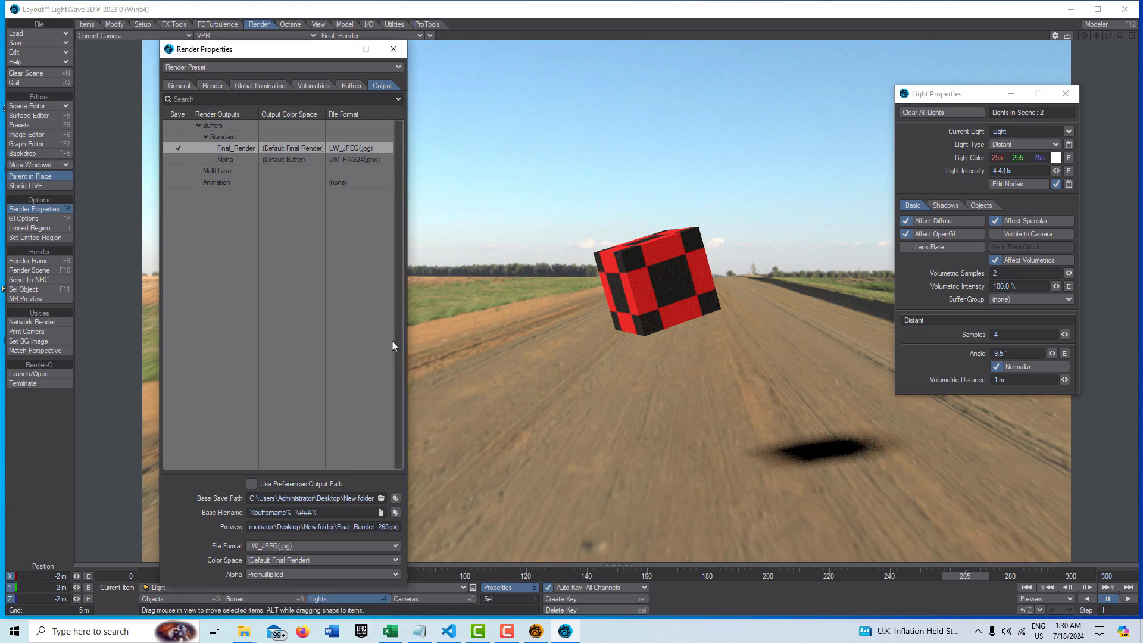
left_click(341, 51)
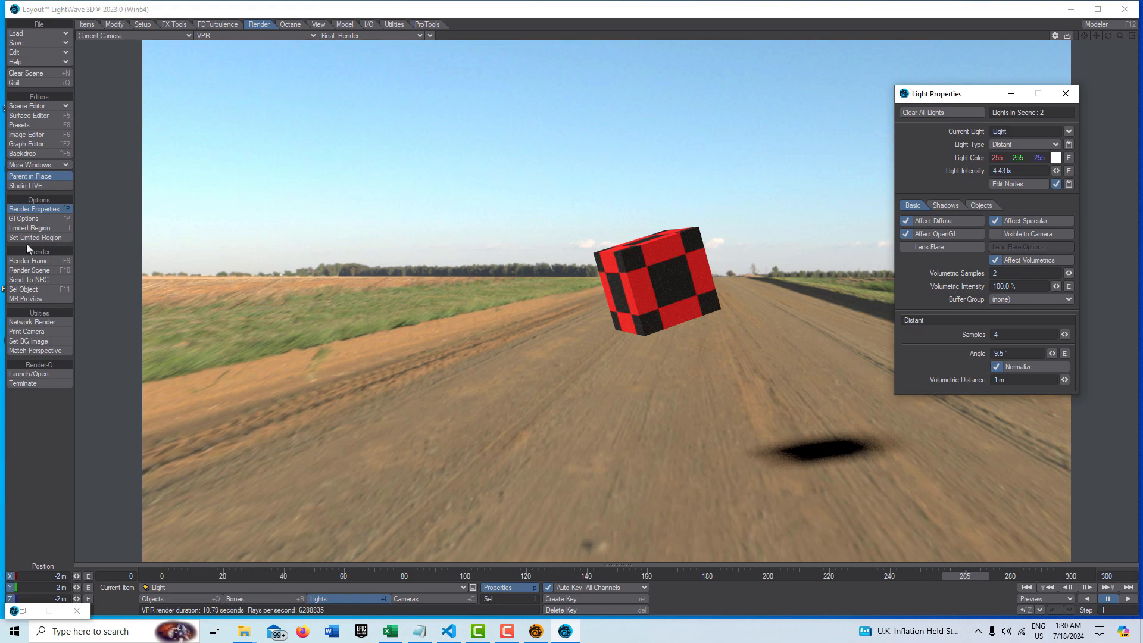
left_click(36, 271)
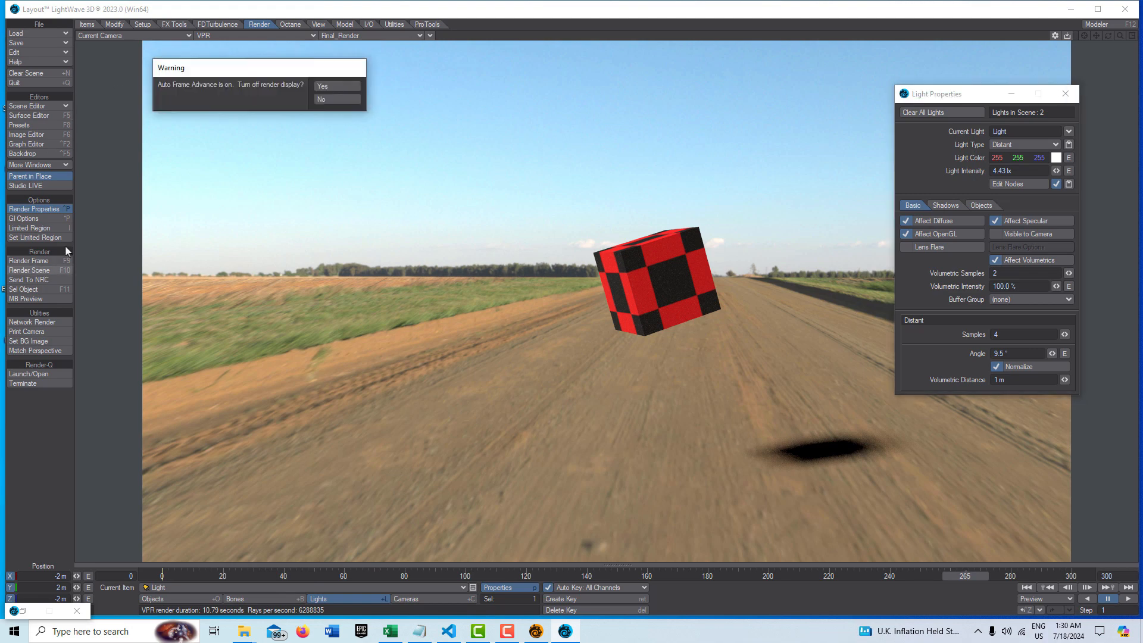
left_click(323, 87)
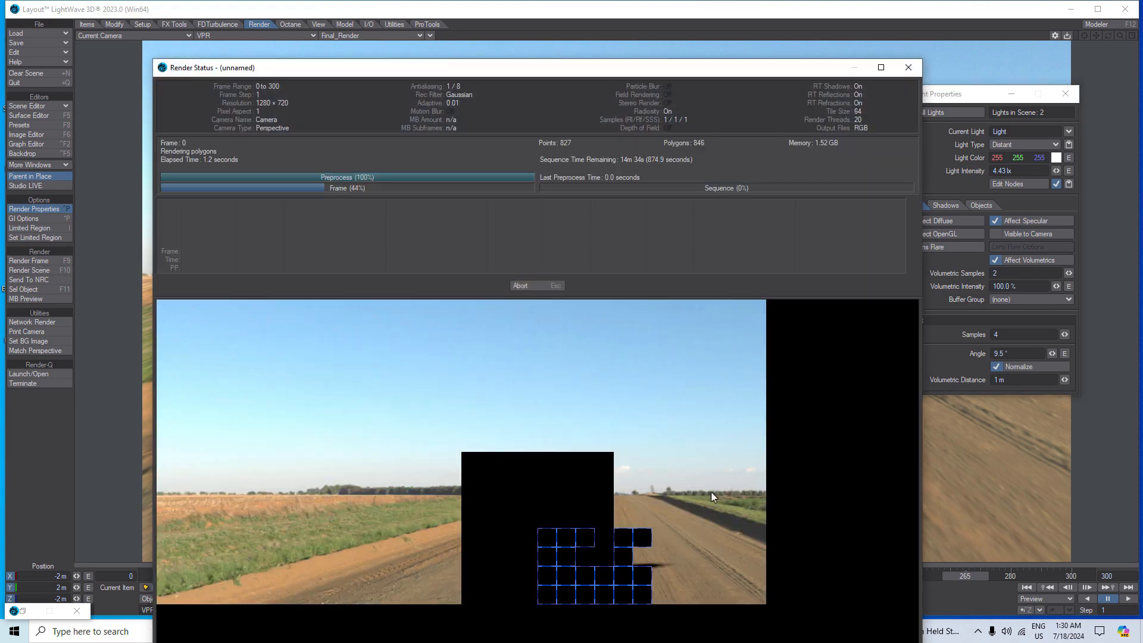